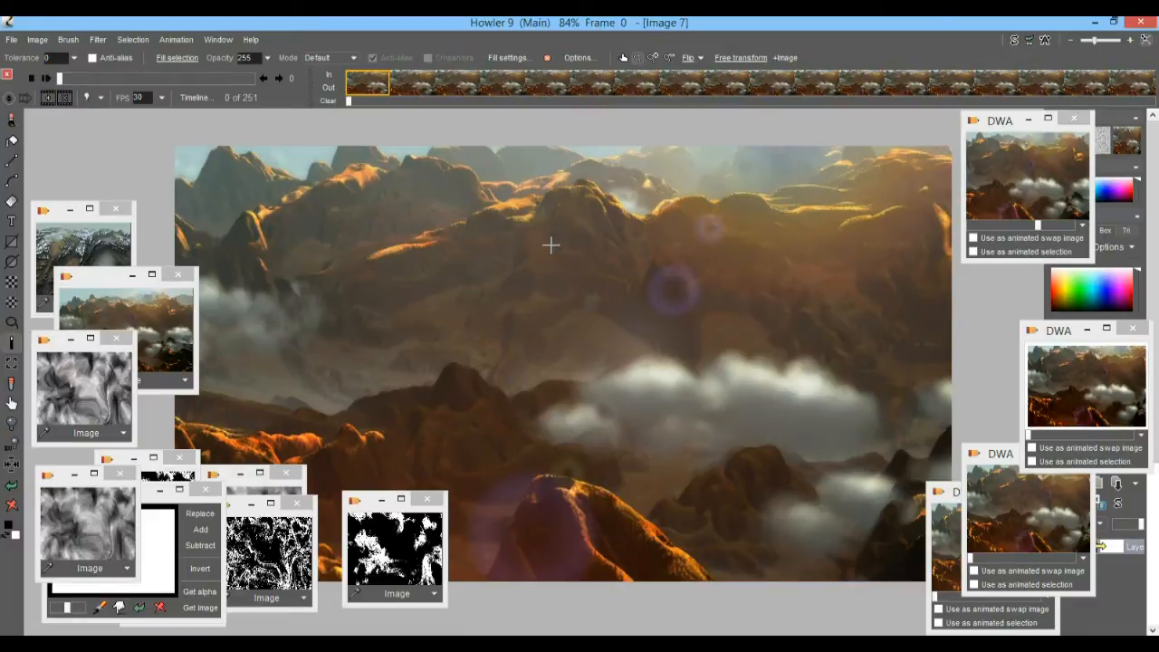
# Inspect the volcanic landscape image, move its stored copy's window aside and show the stored snow-covered landscape in the main view.
pyautogui.moveTo(552, 238); pyautogui.dragTo(615, 241)
pyautogui.moveTo(550, 395); pyautogui.dragTo(621, 414)
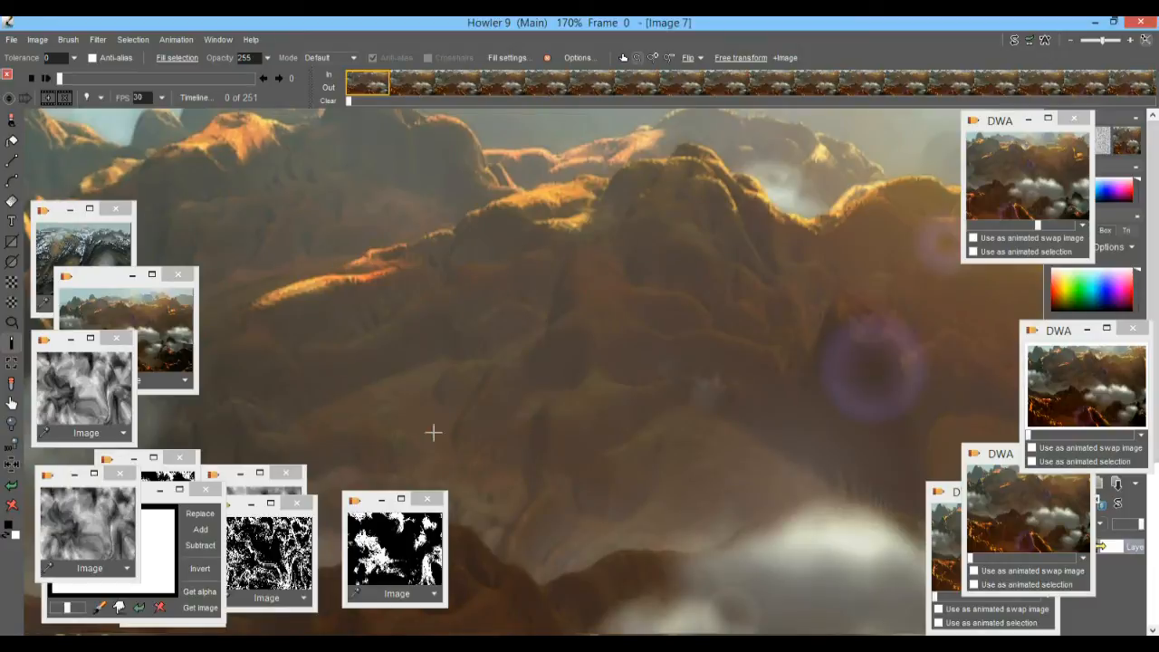
pyautogui.moveTo(827, 260); pyautogui.dragTo(780, 277)
pyautogui.moveTo(909, 295); pyautogui.dragTo(874, 200)
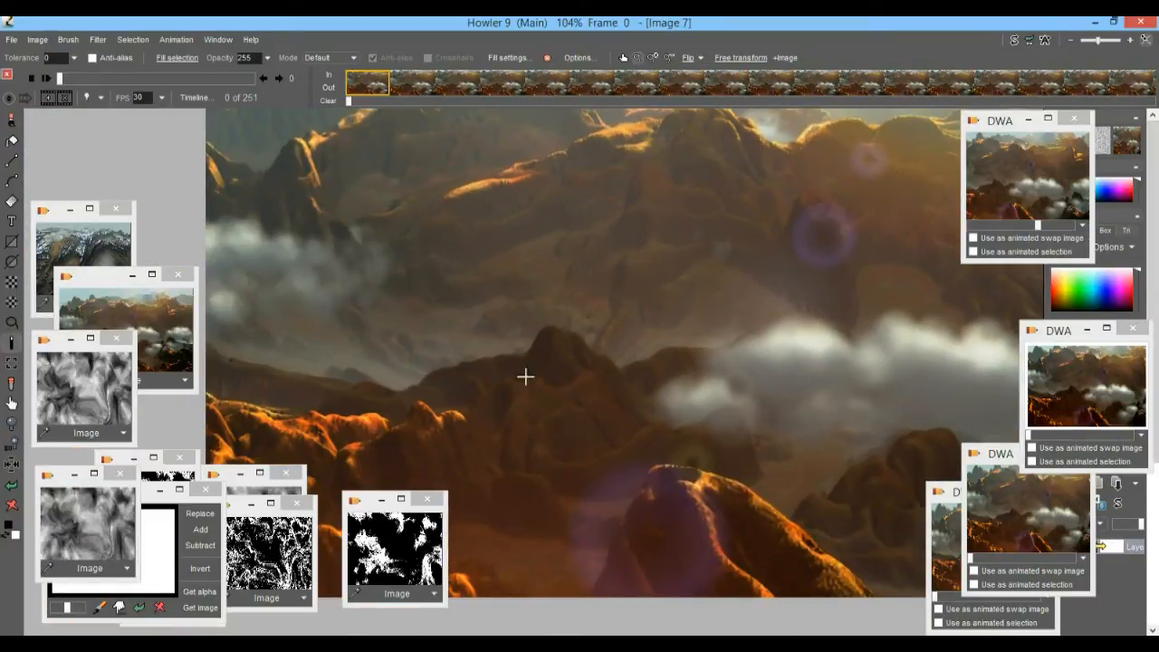
pyautogui.click(118, 309)
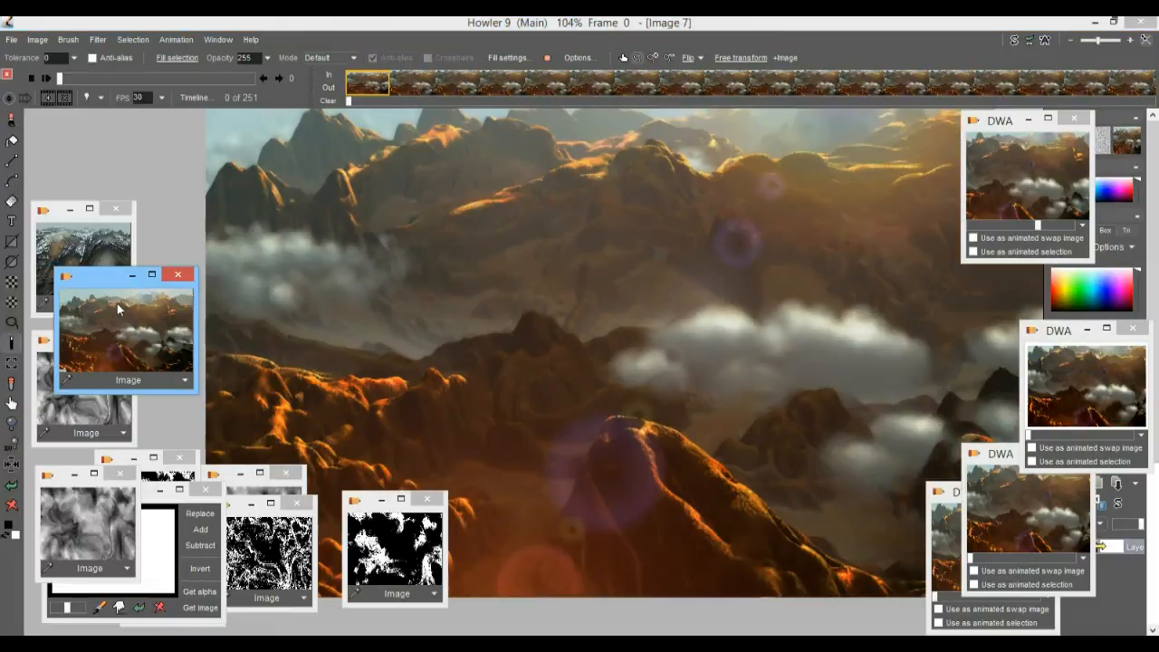
pyautogui.moveTo(91, 286); pyautogui.dragTo(98, 139)
pyautogui.click(84, 262)
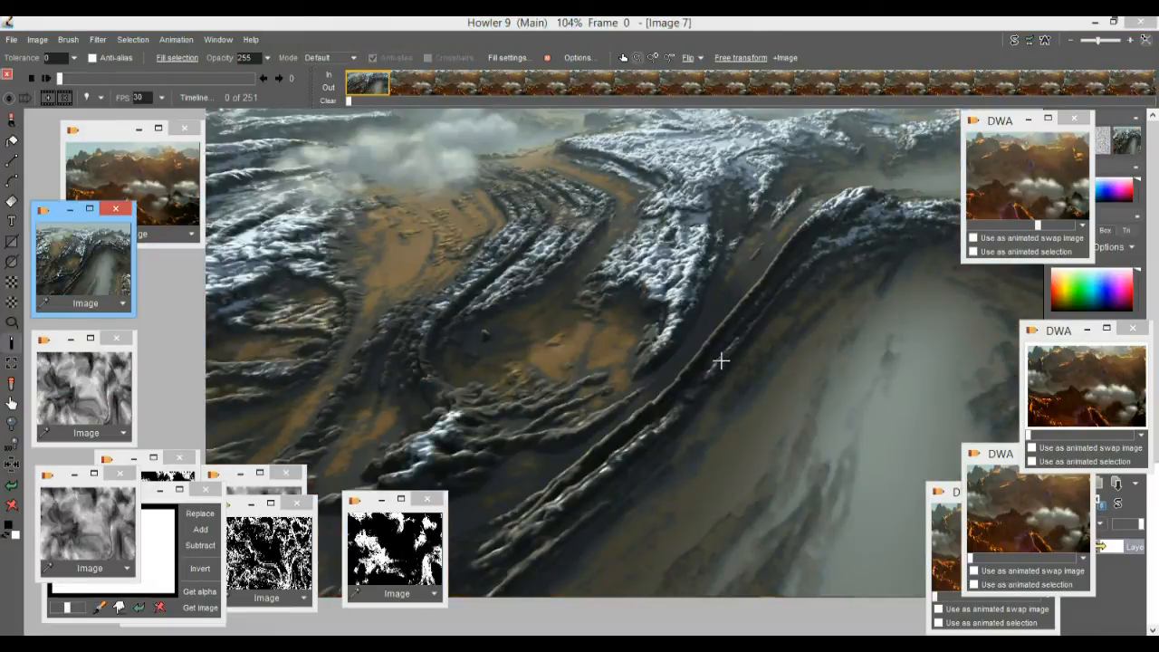
# Rearrange the black-and-white mask window and the DWA animation windows to clear the view of the main image.
pyautogui.moveTo(373, 516); pyautogui.dragTo(38, 472)
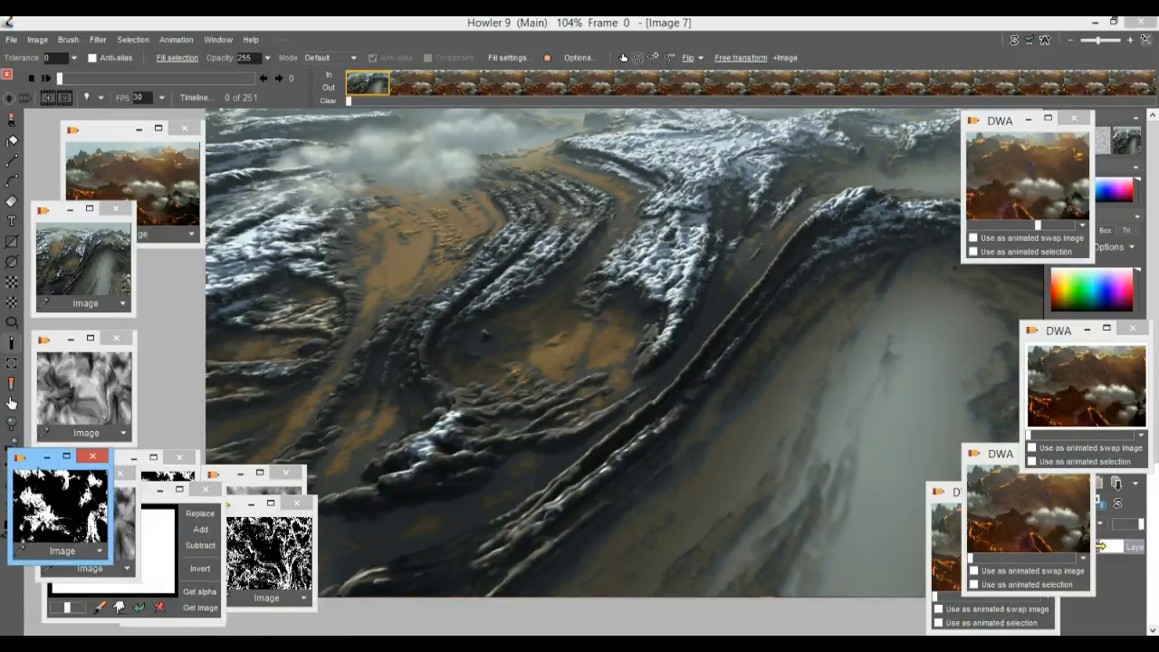
pyautogui.moveTo(997, 462); pyautogui.dragTo(1054, 491)
pyautogui.moveTo(971, 493); pyautogui.dragTo(1043, 469)
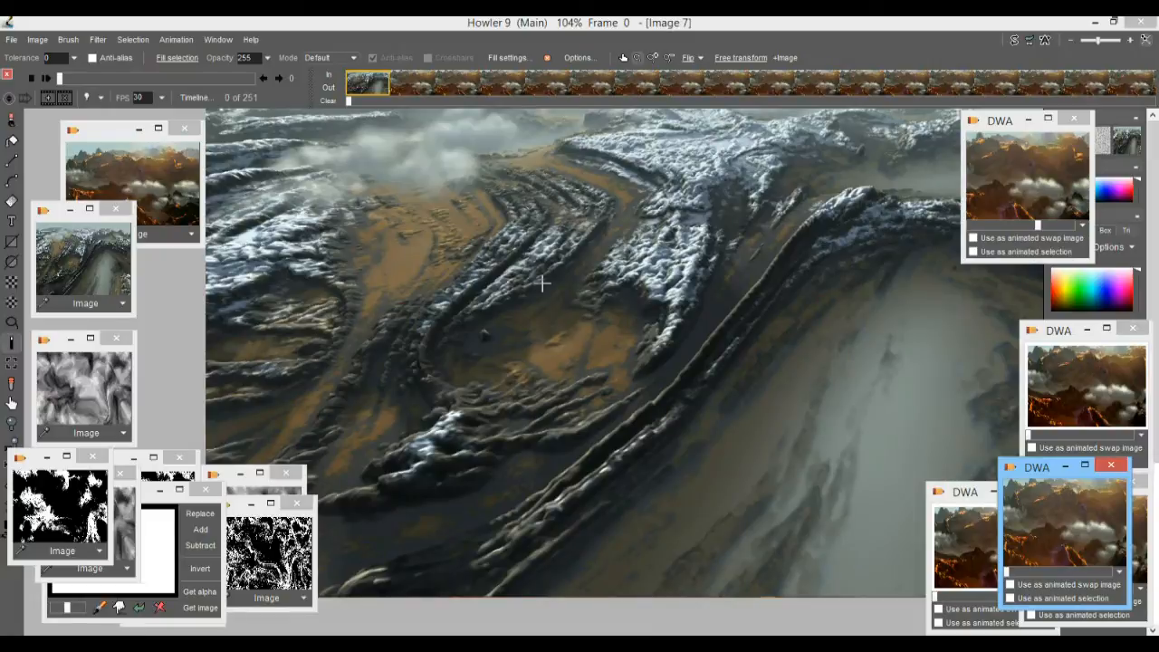
# Show the stored greyscale swirl images one after another in the main view.
pyautogui.click(81, 402)
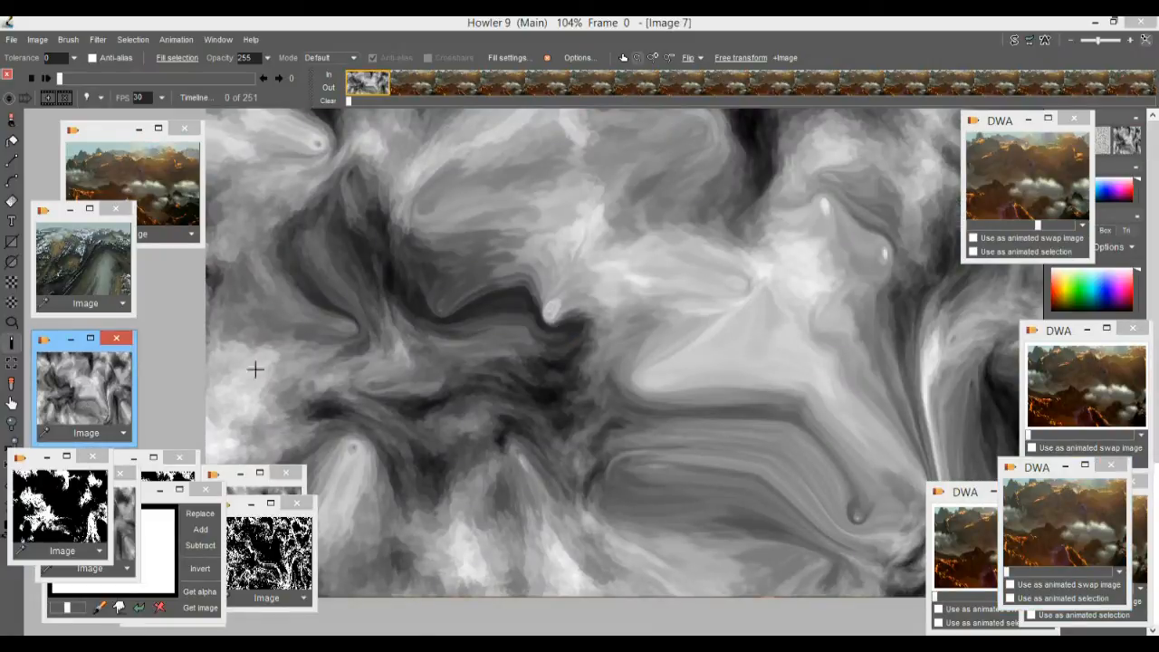
pyautogui.click(126, 500)
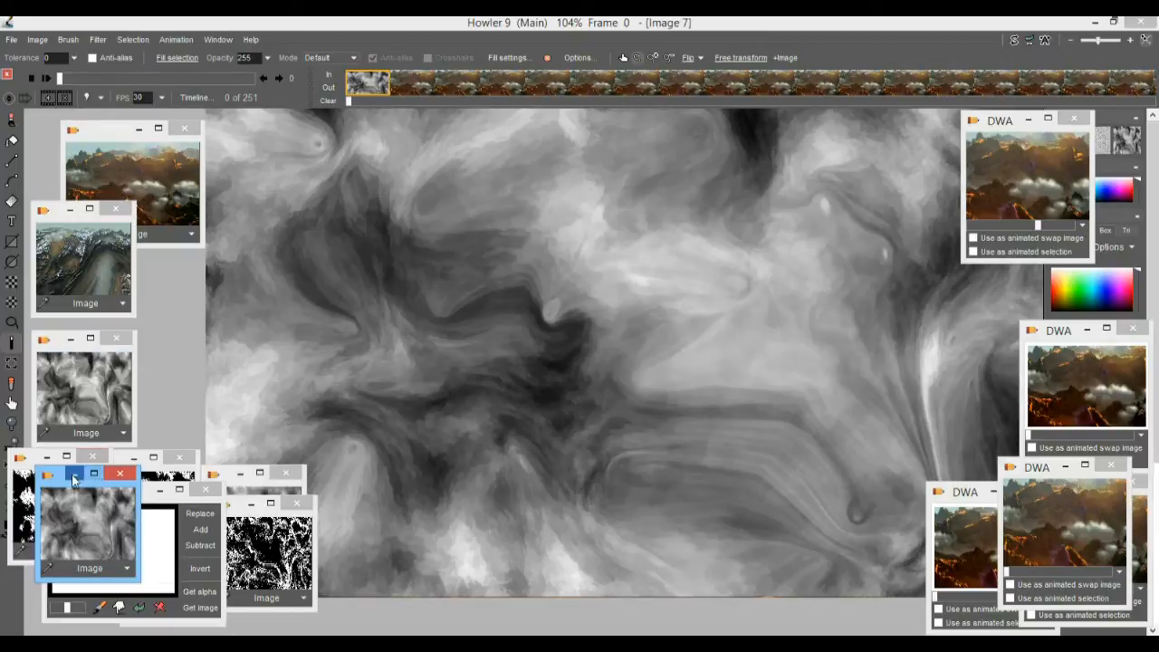
pyautogui.moveTo(57, 483); pyautogui.dragTo(58, 340)
pyautogui.click(251, 487)
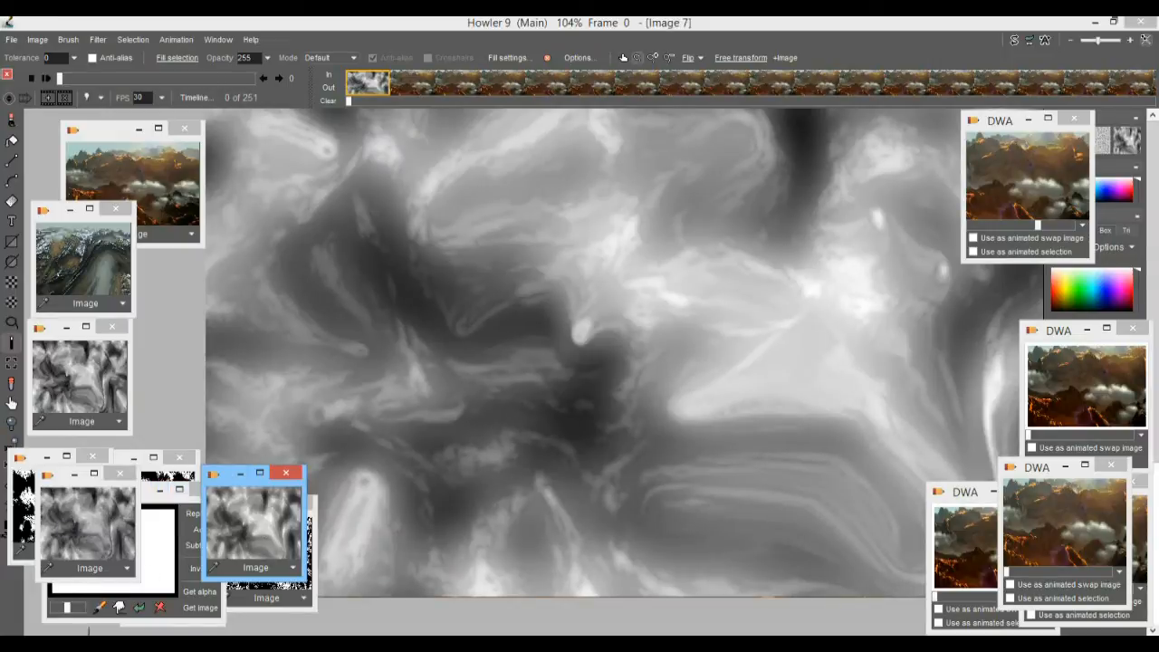
# Render a black-and-white plasma noise over the whole image with scale 7, 2 tone color model and Opaque mode.
pyautogui.click(97, 40)
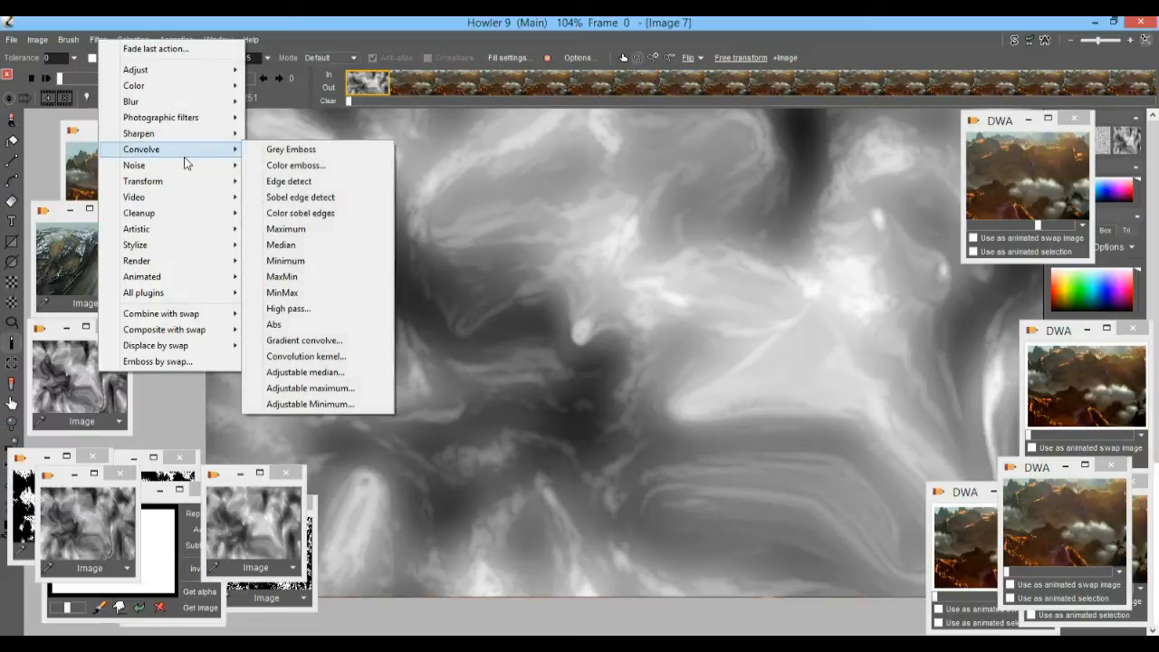
pyautogui.moveTo(180, 270)
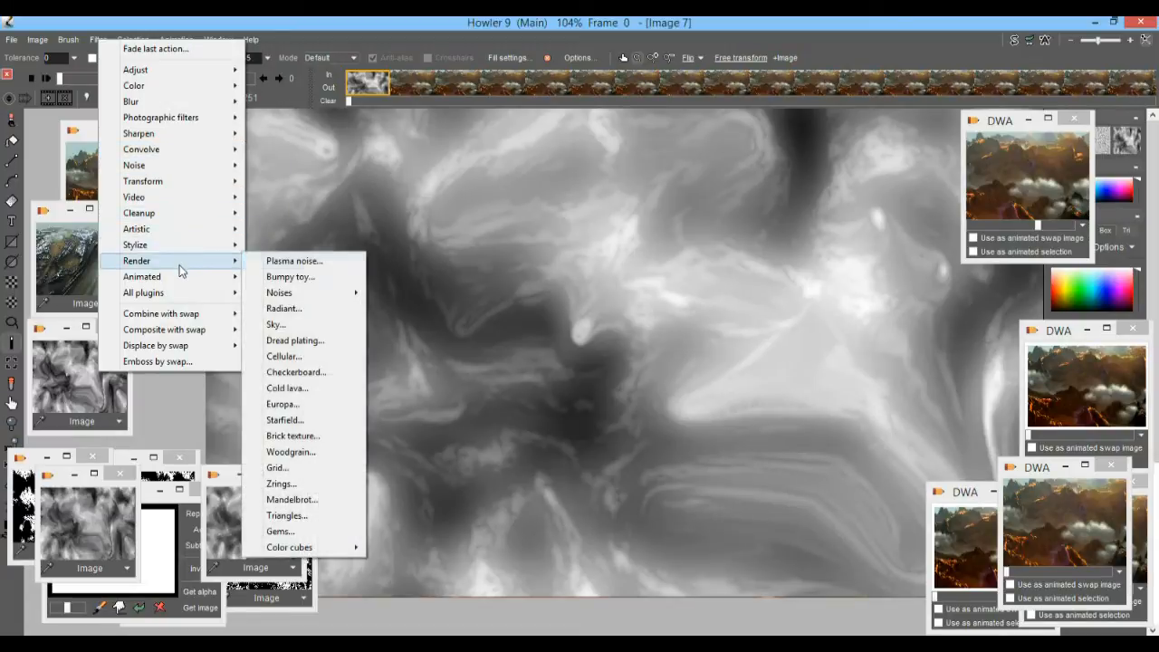
pyautogui.click(342, 264)
pyautogui.moveTo(569, 201); pyautogui.dragTo(155, 150)
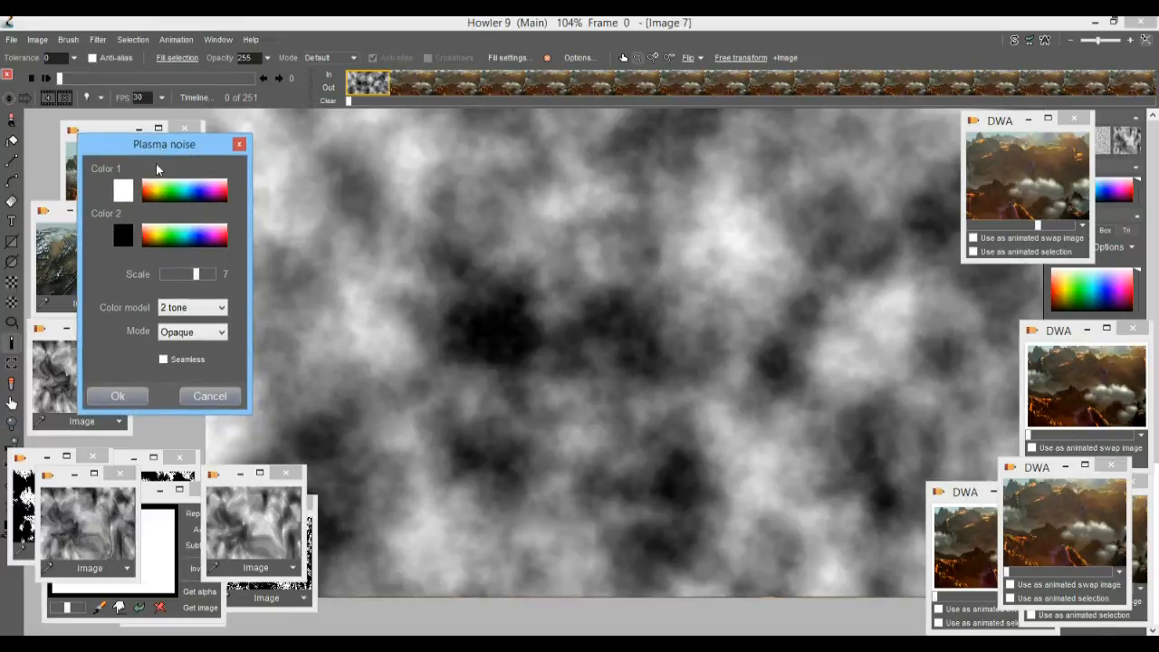
pyautogui.click(118, 397)
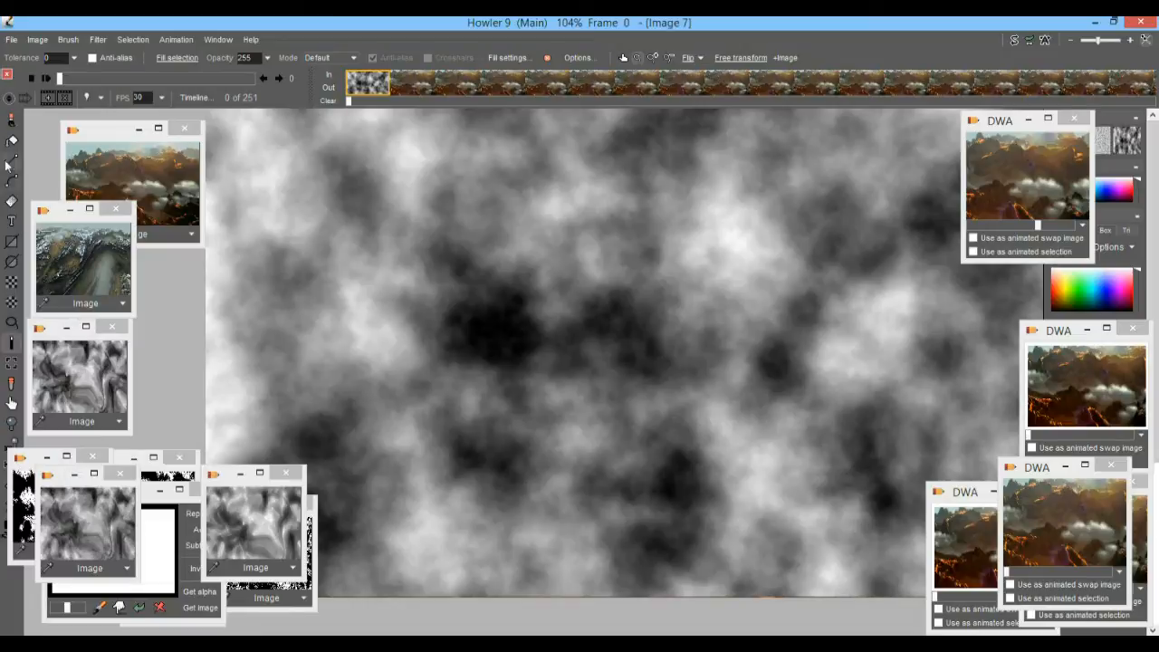
# Choose the Linear gradient tool and draw a slanted gradient across the image.
pyautogui.rightClick(14, 206)
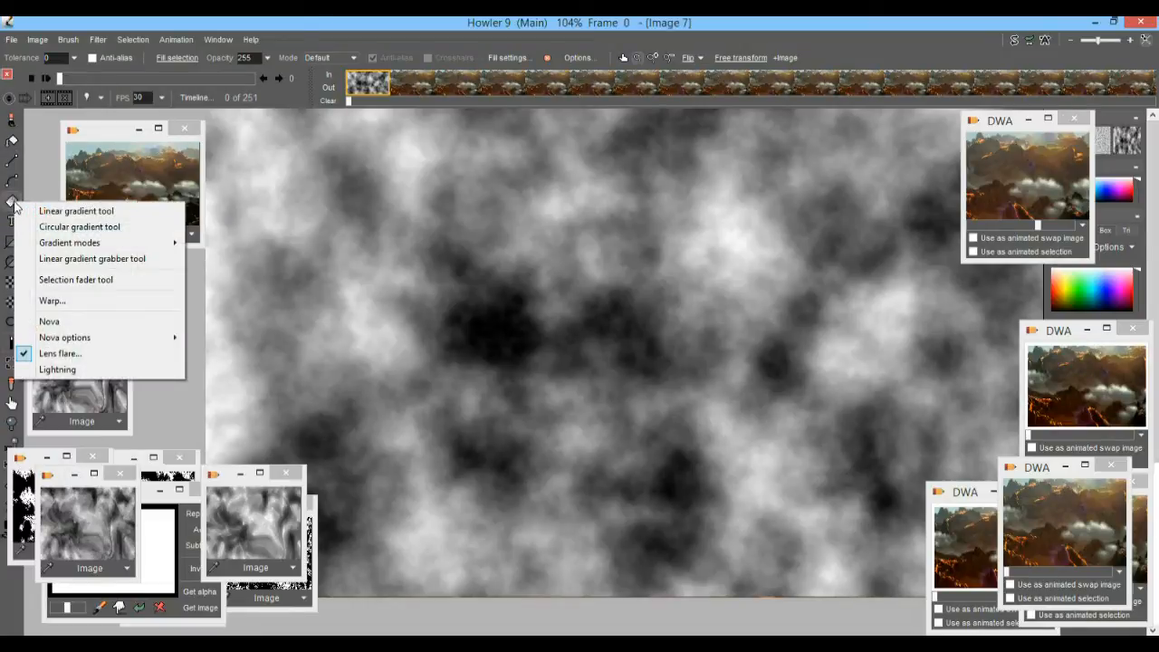
pyautogui.click(81, 214)
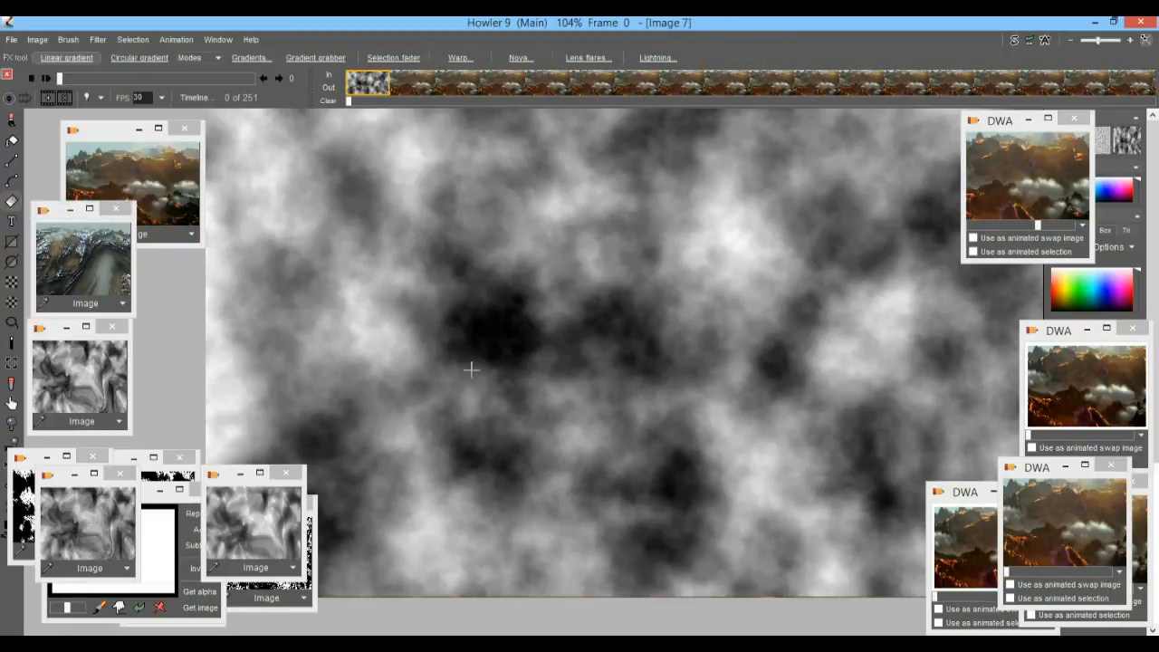
pyautogui.moveTo(395, 219); pyautogui.dragTo(525, 590)
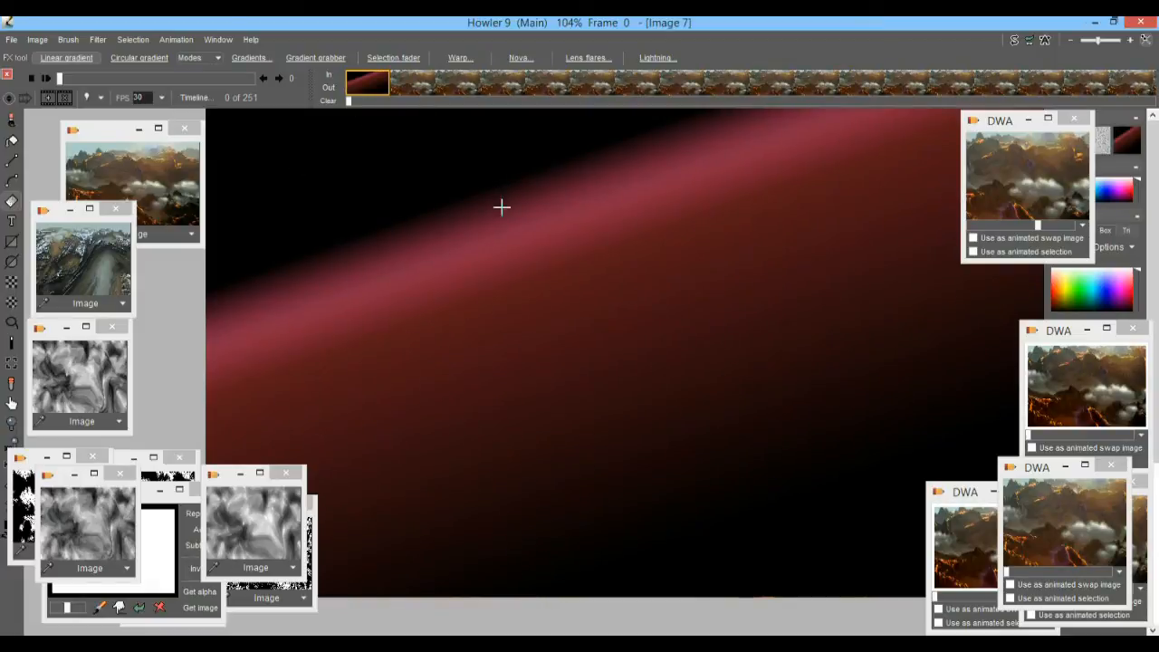
# Turn off the alpha overlay display for selections.
pyautogui.click(134, 40)
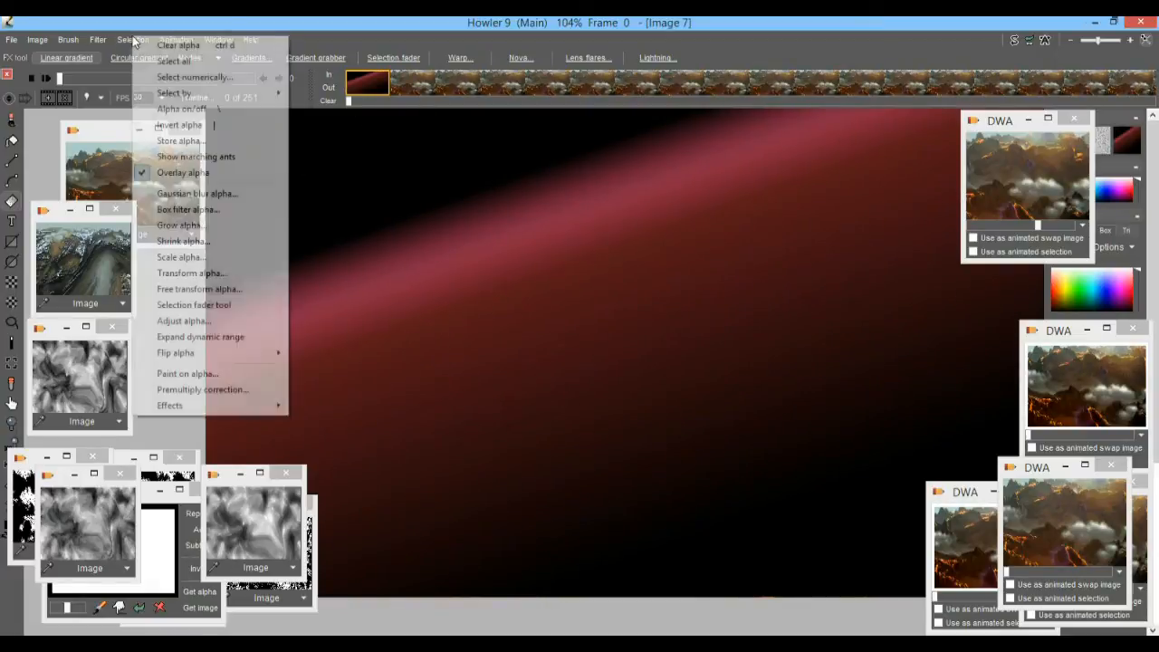
pyautogui.click(147, 42)
pyautogui.click(143, 39)
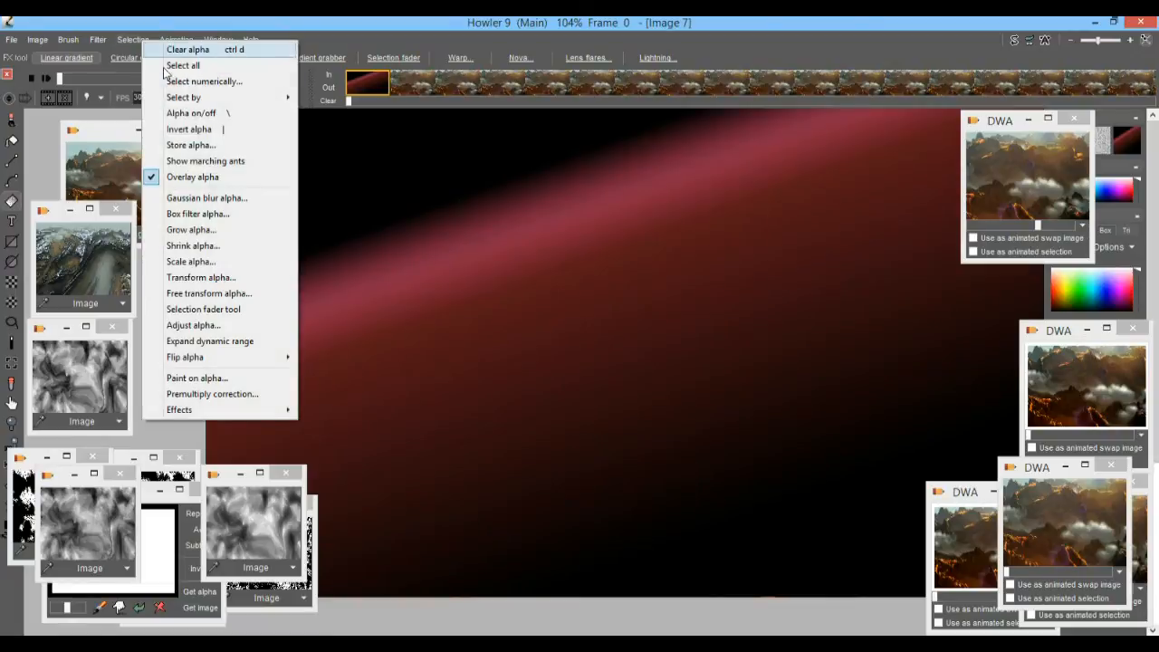
pyautogui.click(207, 177)
# Redraw the linear gradient upward across the image and convert it to Average greyscale on the current frame only.
pyautogui.moveTo(729, 469); pyautogui.dragTo(723, 45)
pyautogui.moveTo(634, 510); pyautogui.dragTo(554, 57)
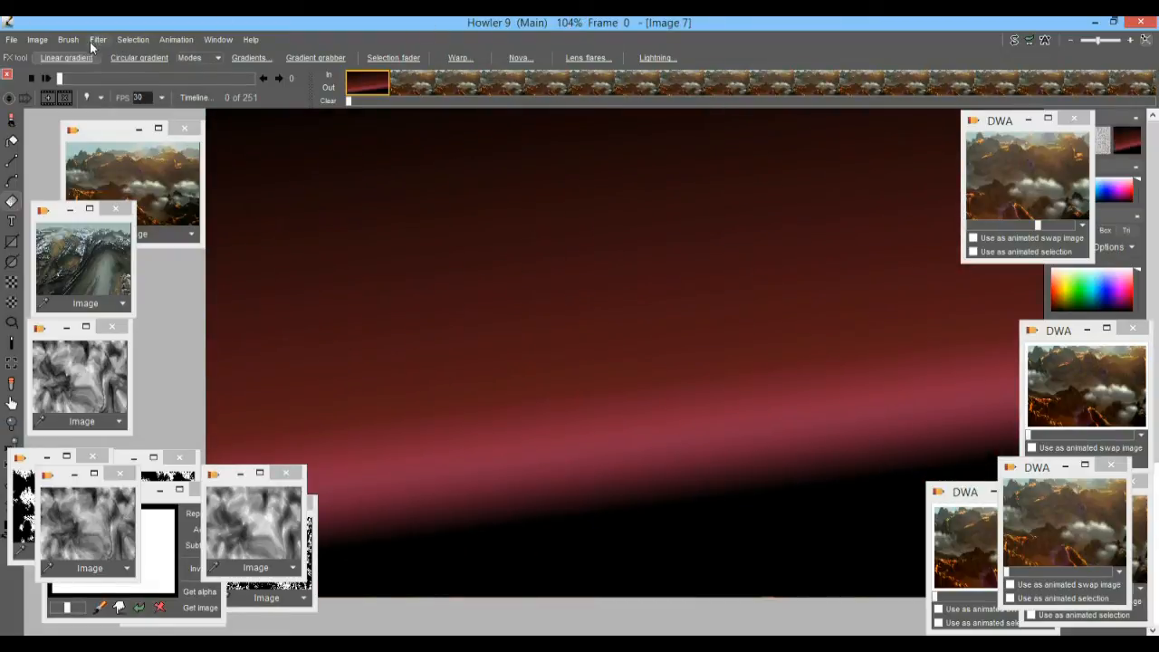
pyautogui.click(40, 40)
pyautogui.moveTo(115, 409)
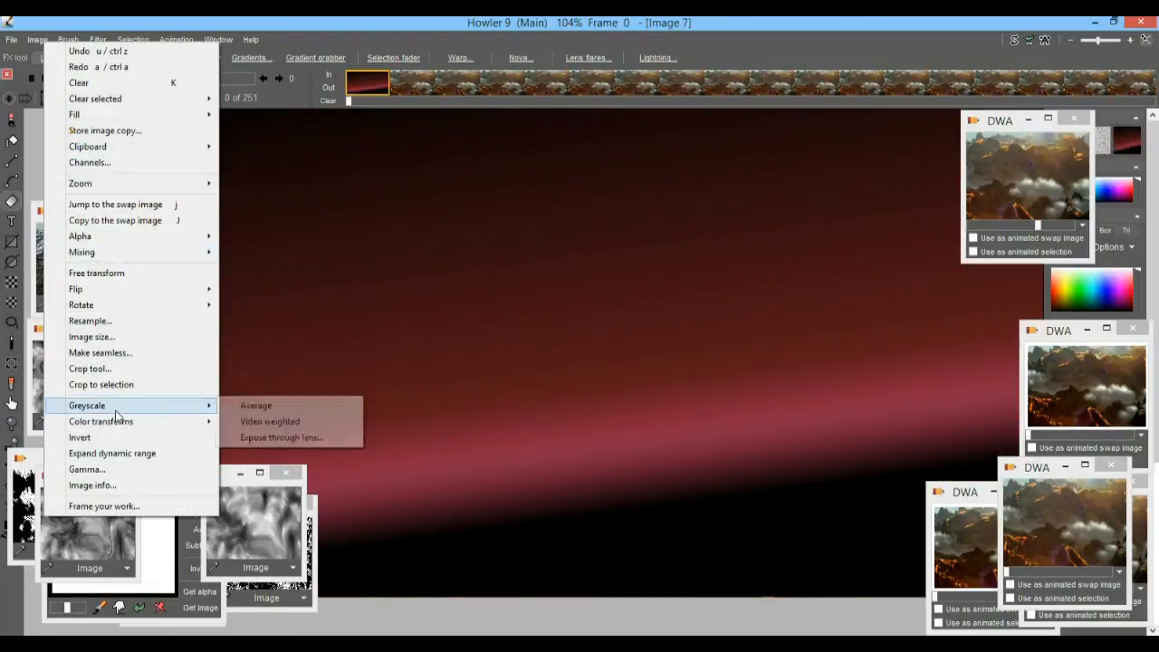
pyautogui.click(277, 406)
pyautogui.click(663, 400)
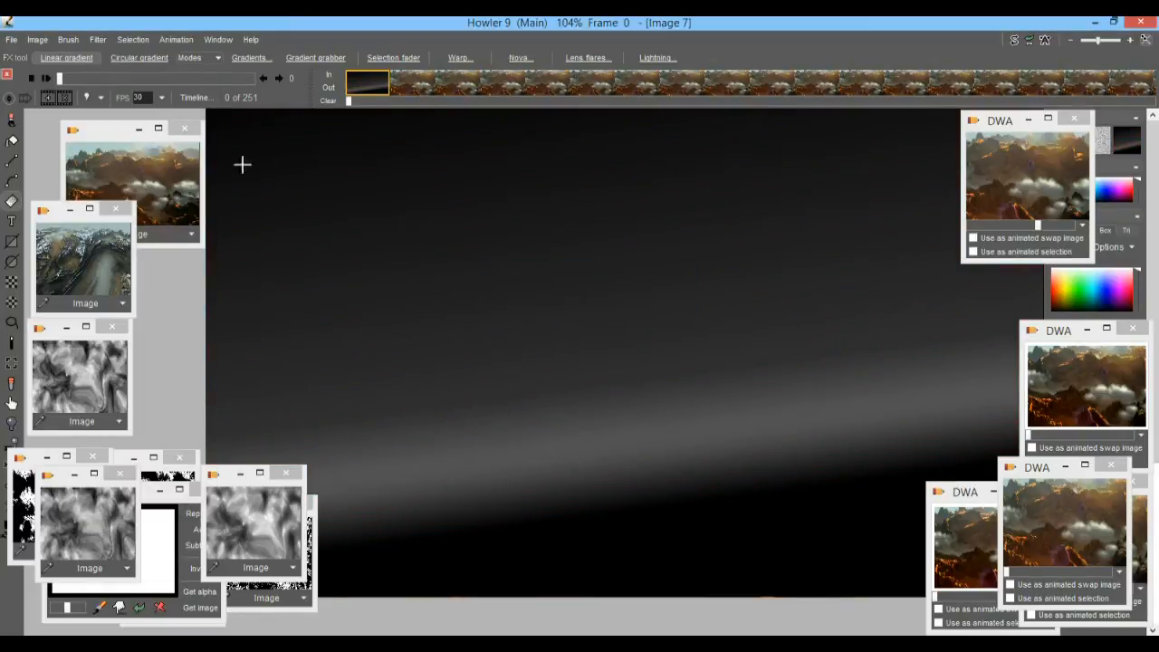
# Expand the dynamic range of the greyscale gradient without applying it to the animation.
pyautogui.click(37, 40)
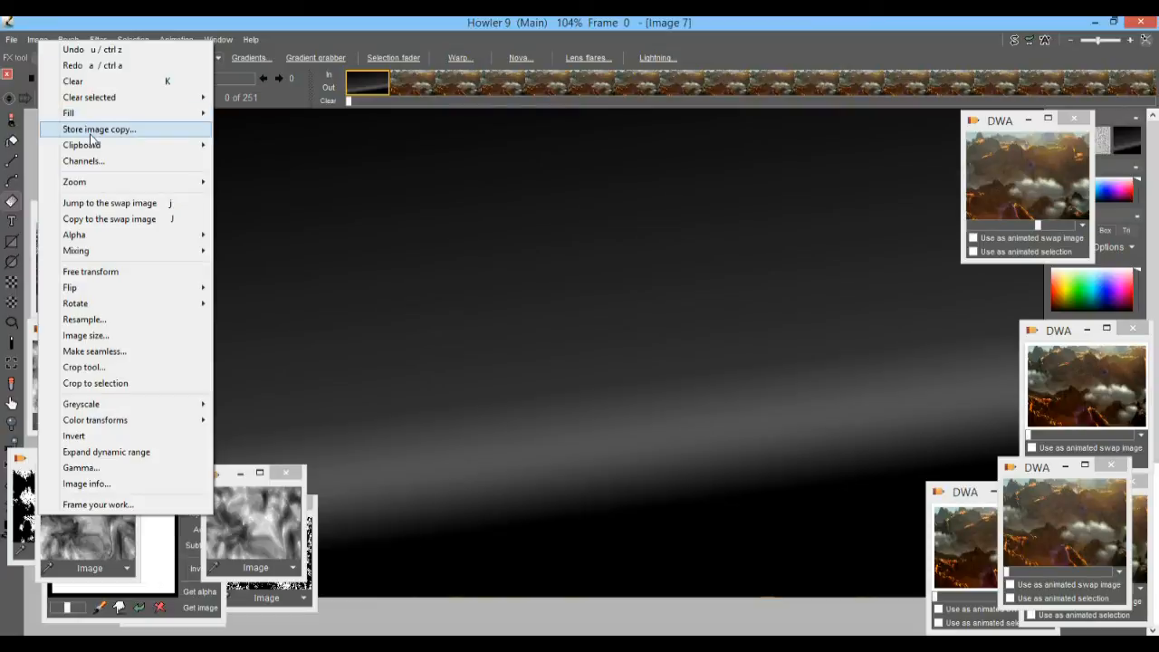
pyautogui.click(134, 451)
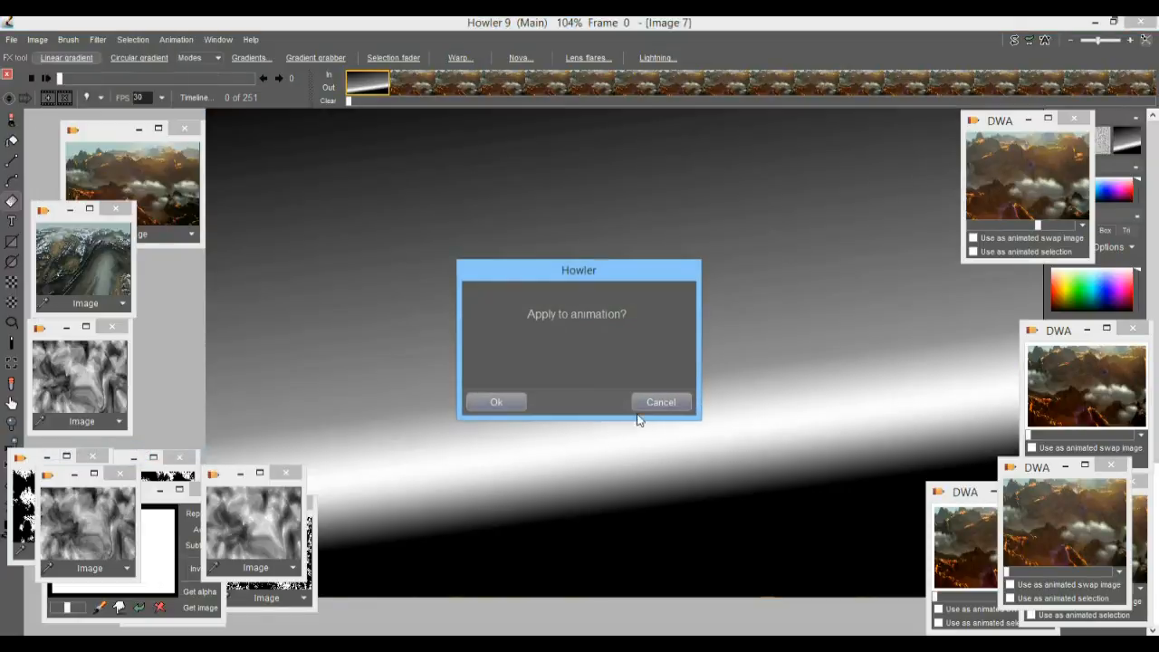
pyautogui.click(659, 399)
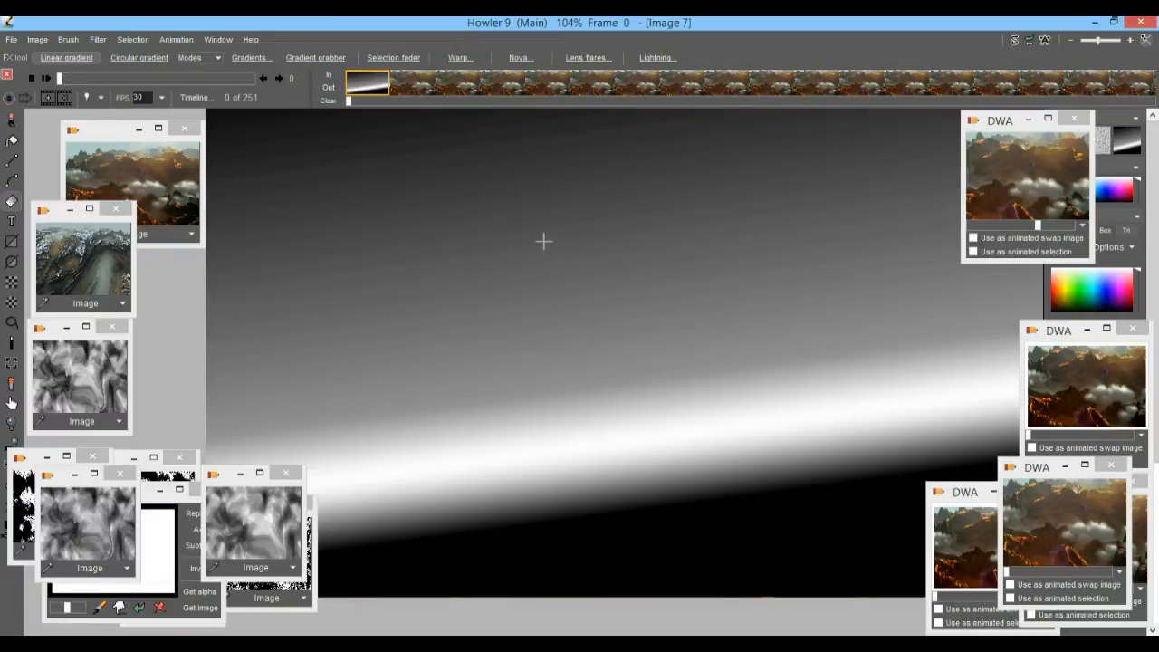
# Blend a 2 tone plasma noise into the gradient using Difference mode and scale 7.
pyautogui.click(101, 39)
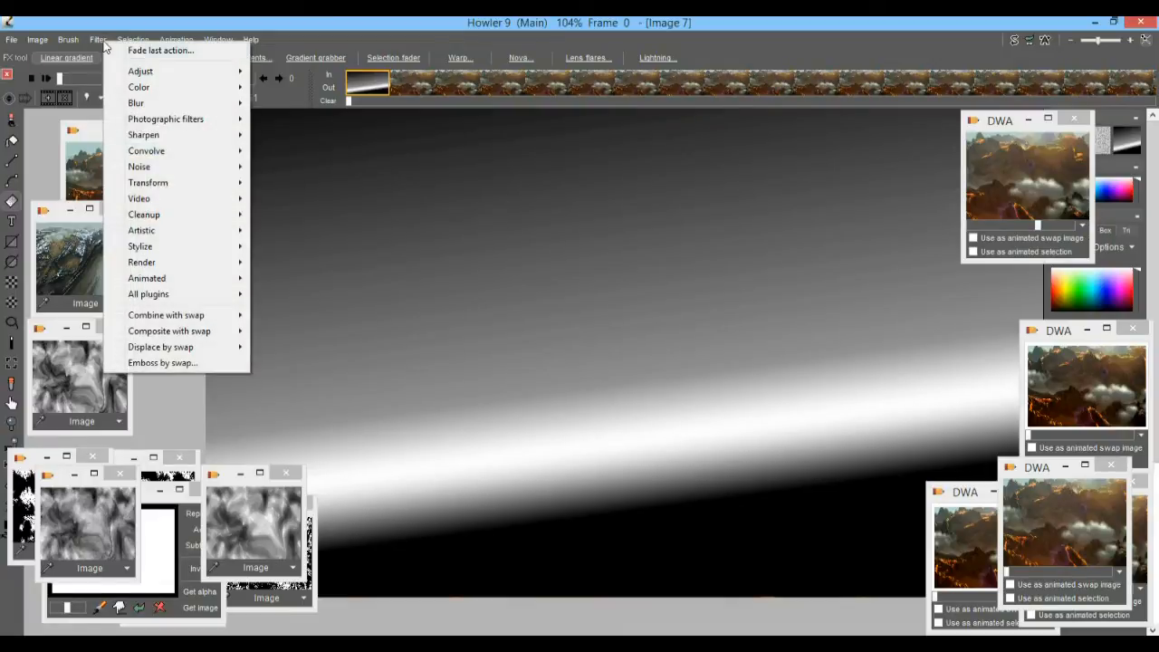
pyautogui.moveTo(167, 264)
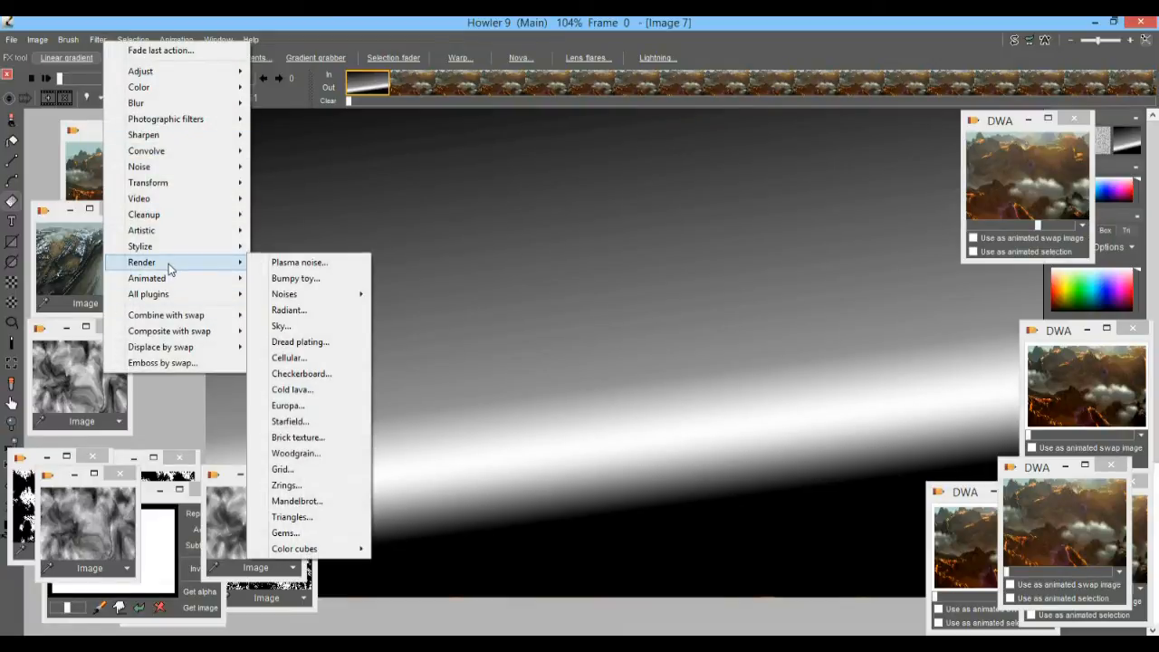
pyautogui.click(308, 262)
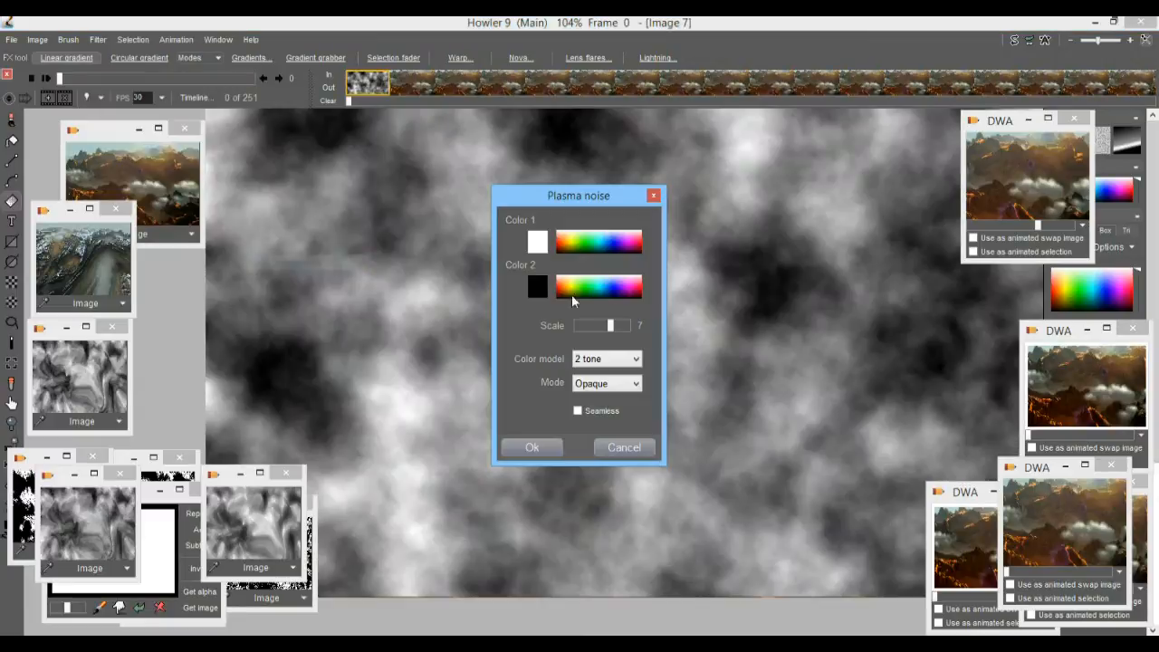
pyautogui.click(616, 384)
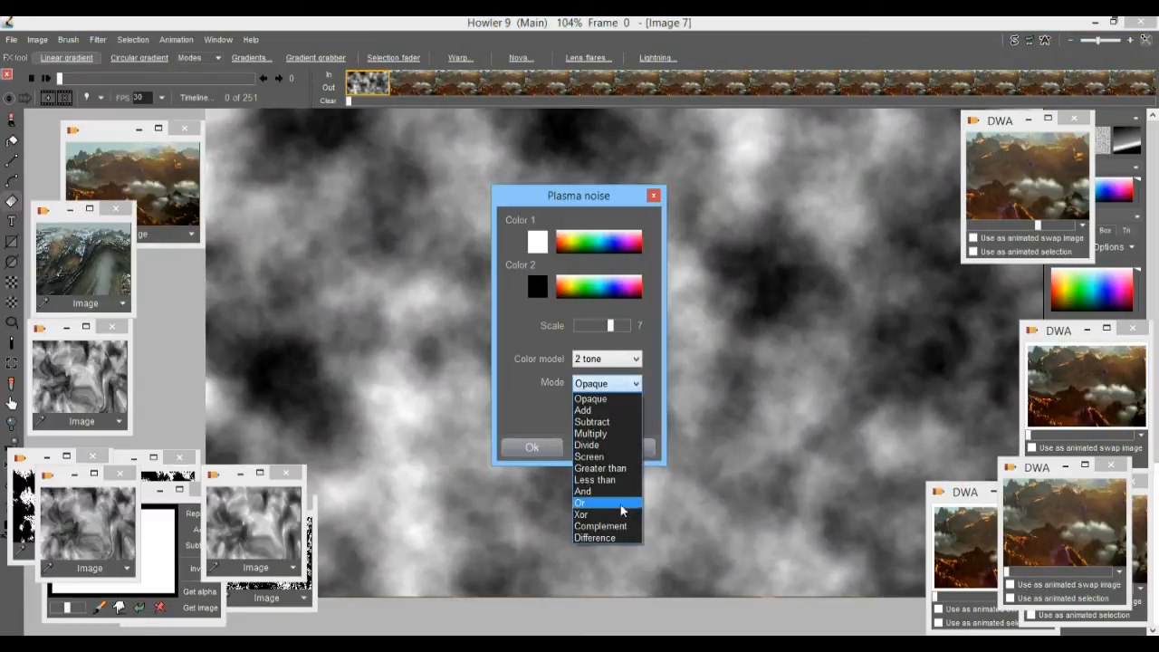
pyautogui.click(595, 543)
pyautogui.moveTo(594, 194); pyautogui.dragTo(429, 130)
pyautogui.moveTo(443, 261)
pyautogui.mouseDown()
pyautogui.moveTo(456, 260)
pyautogui.moveTo(443, 272)
pyautogui.mouseUp()
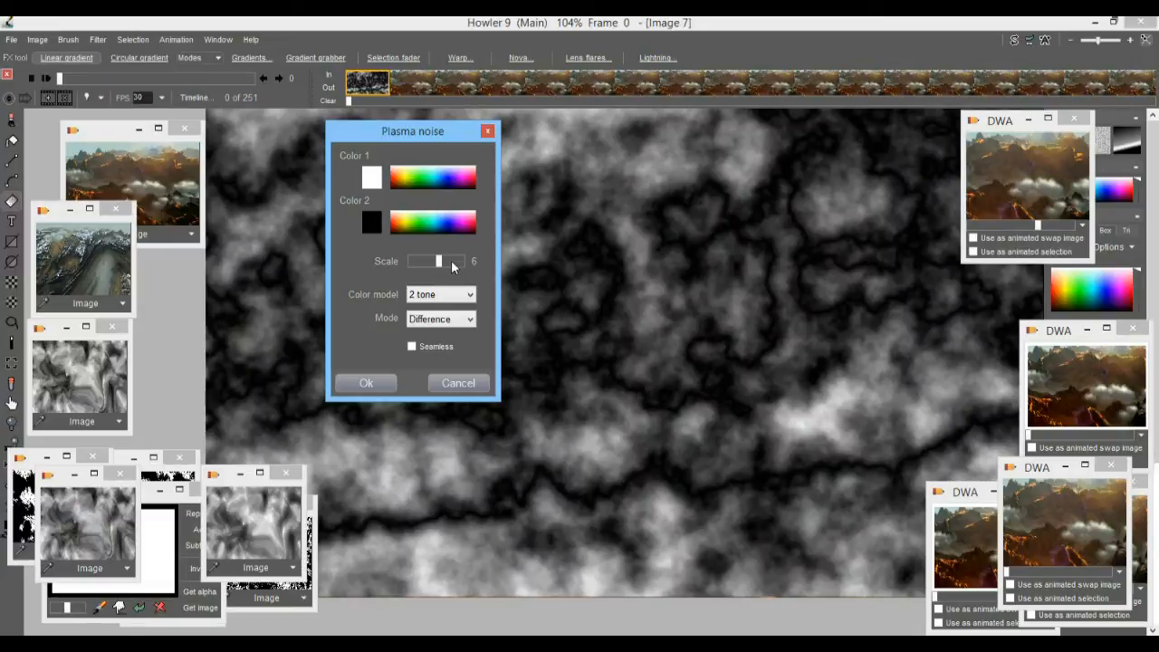
pyautogui.click(451, 263)
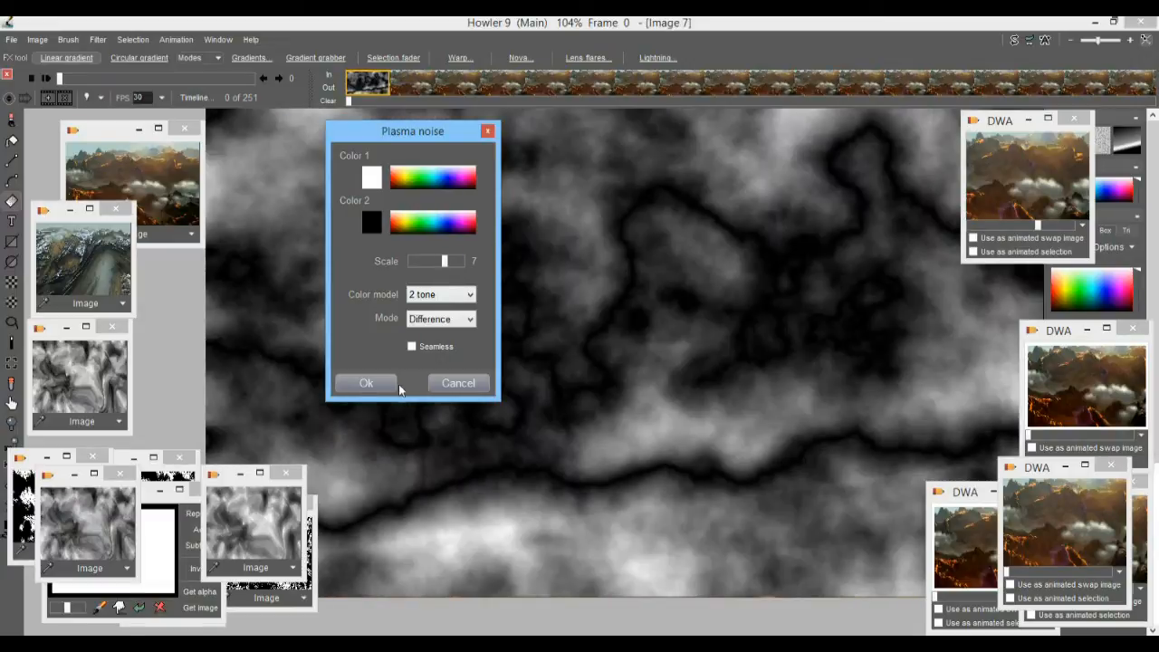
pyautogui.click(396, 386)
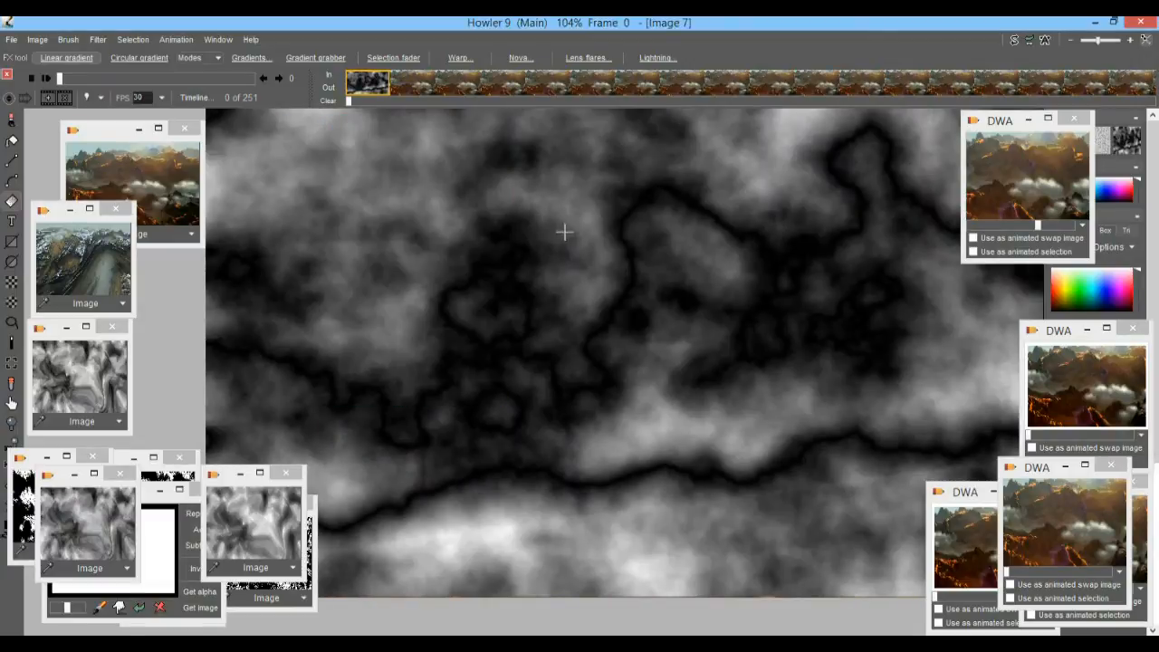
# Open the 3D Designer on the noise image and move its dialog aside to uncover the terrain preview.
pyautogui.click(96, 40)
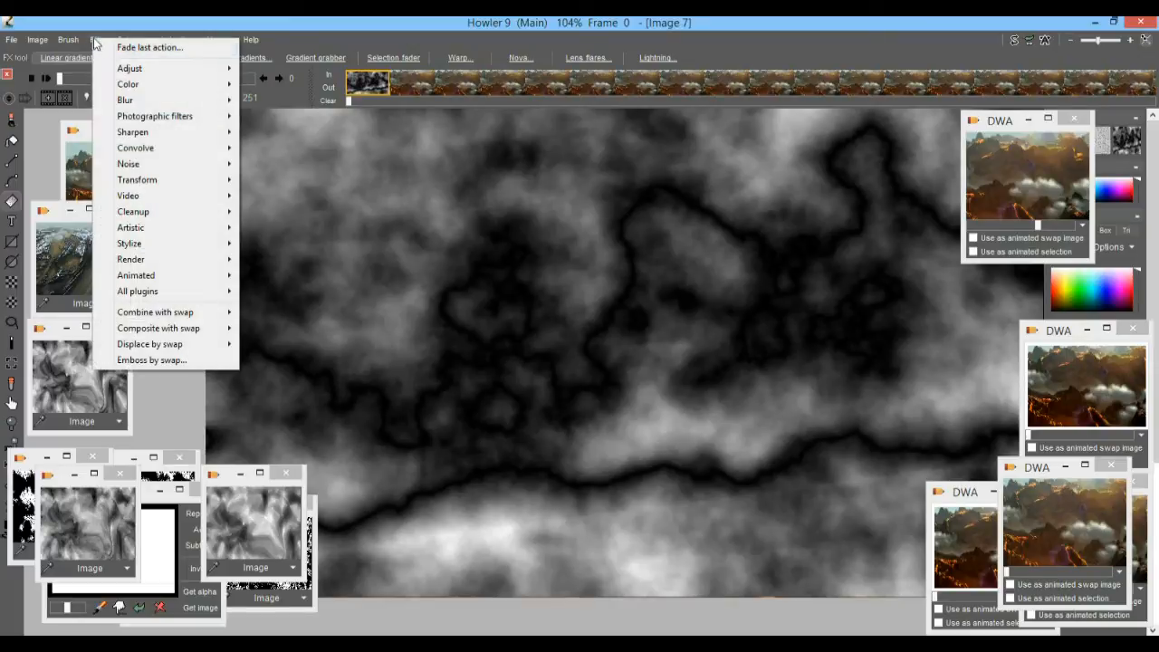
pyautogui.moveTo(154, 184)
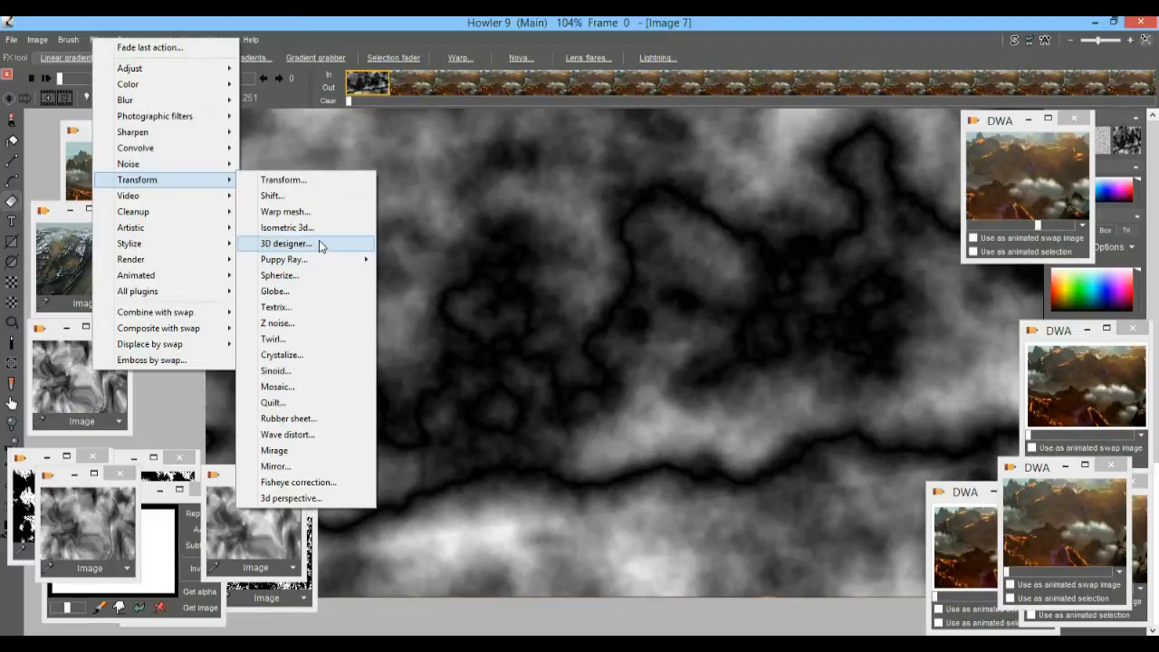
pyautogui.click(318, 242)
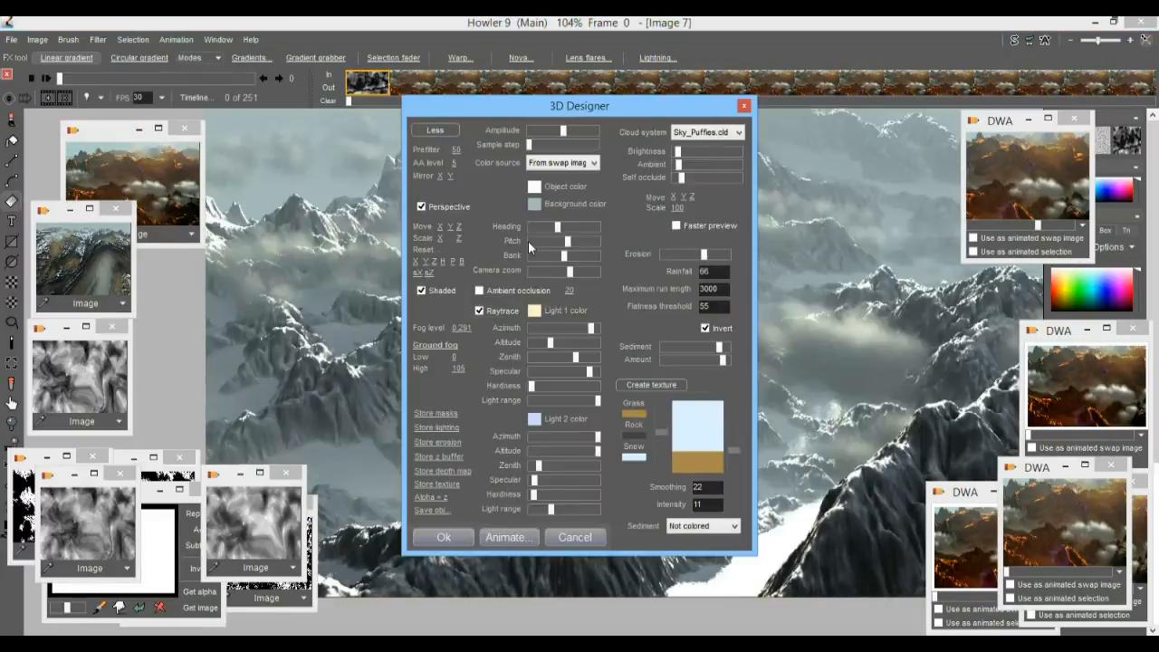
pyautogui.moveTo(546, 110); pyautogui.dragTo(216, 108)
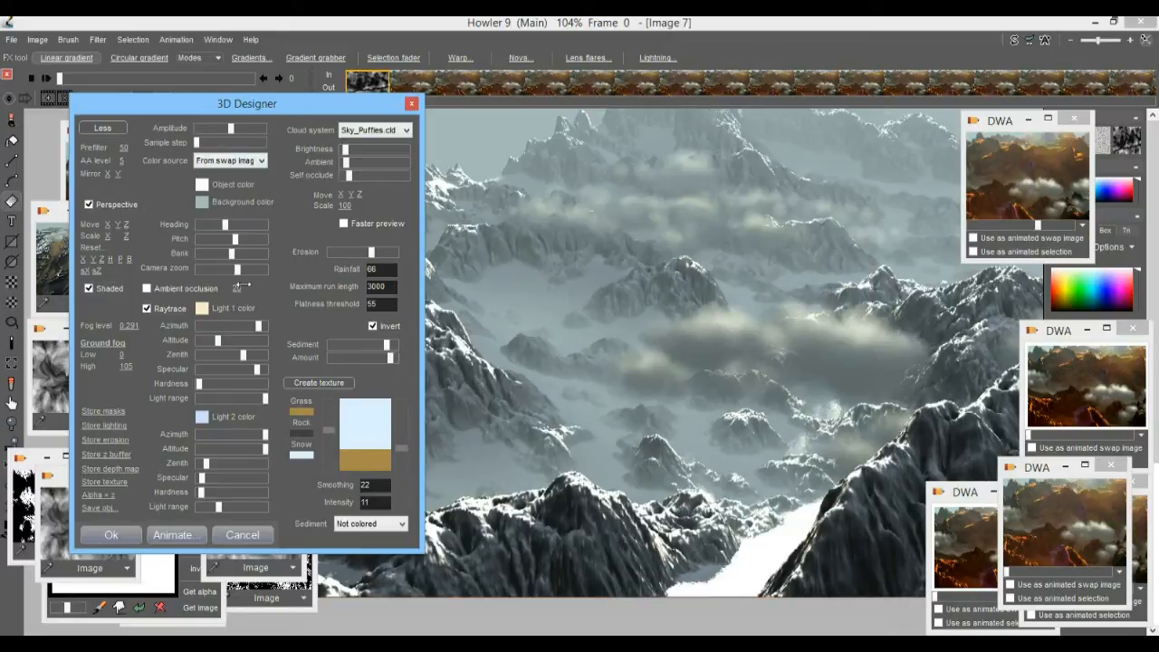
# Lower the camera zoom and terrain amplitude in the 3D Designer and set the fog level to 0.267.
pyautogui.moveTo(231, 271); pyautogui.dragTo(207, 271)
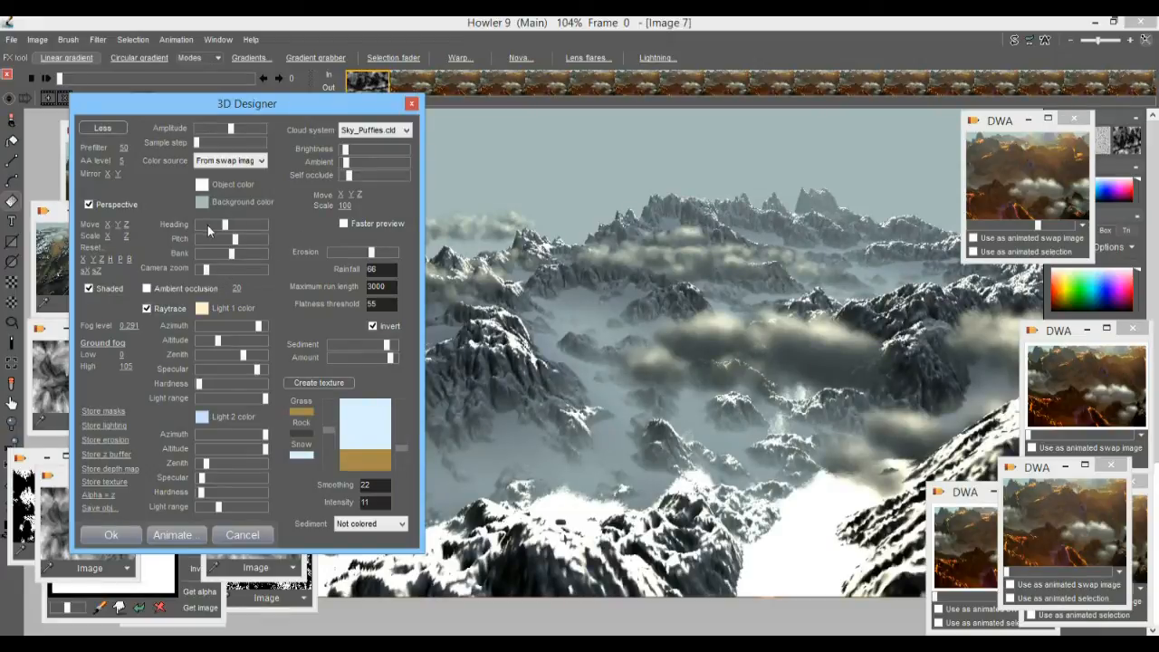
pyautogui.moveTo(218, 271); pyautogui.dragTo(228, 270)
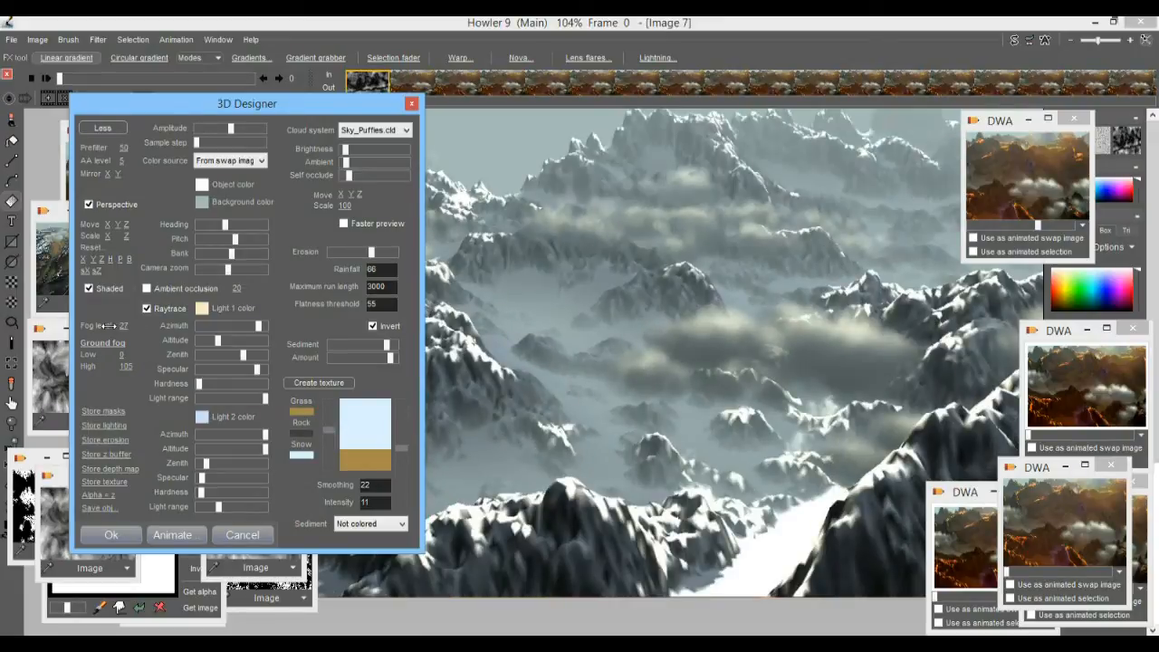
pyautogui.moveTo(230, 129); pyautogui.dragTo(206, 131)
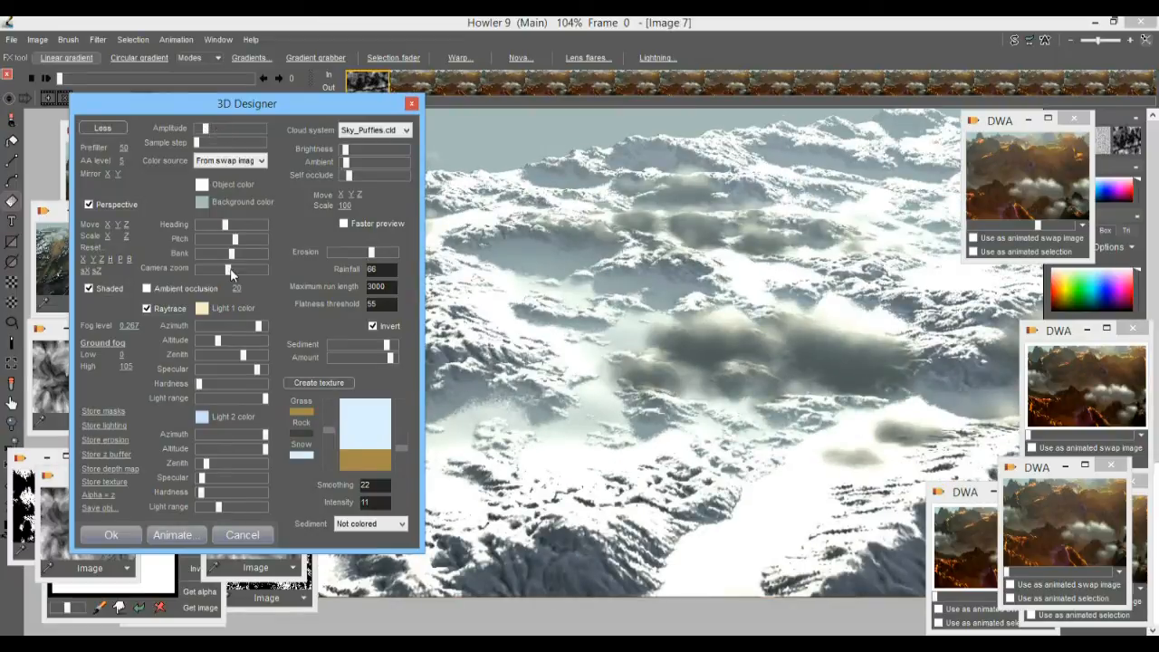
# Raise Light 1's zenith and hardness slightly and reduce its light range.
pyautogui.moveTo(257, 358); pyautogui.dragTo(264, 356)
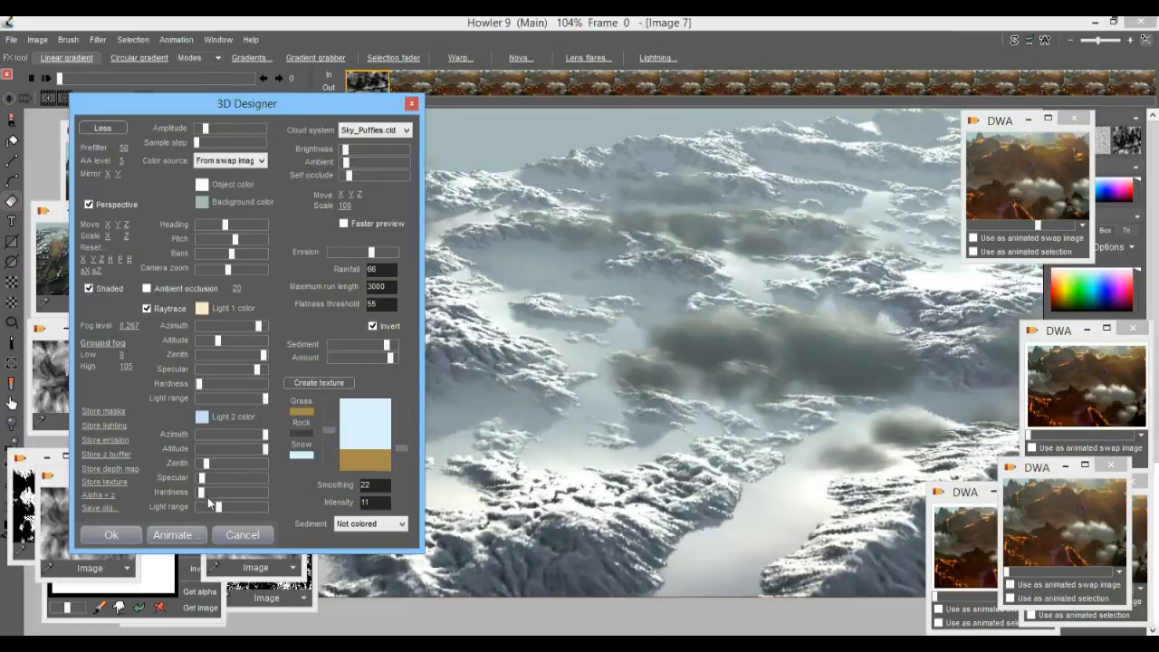
pyautogui.click(255, 399)
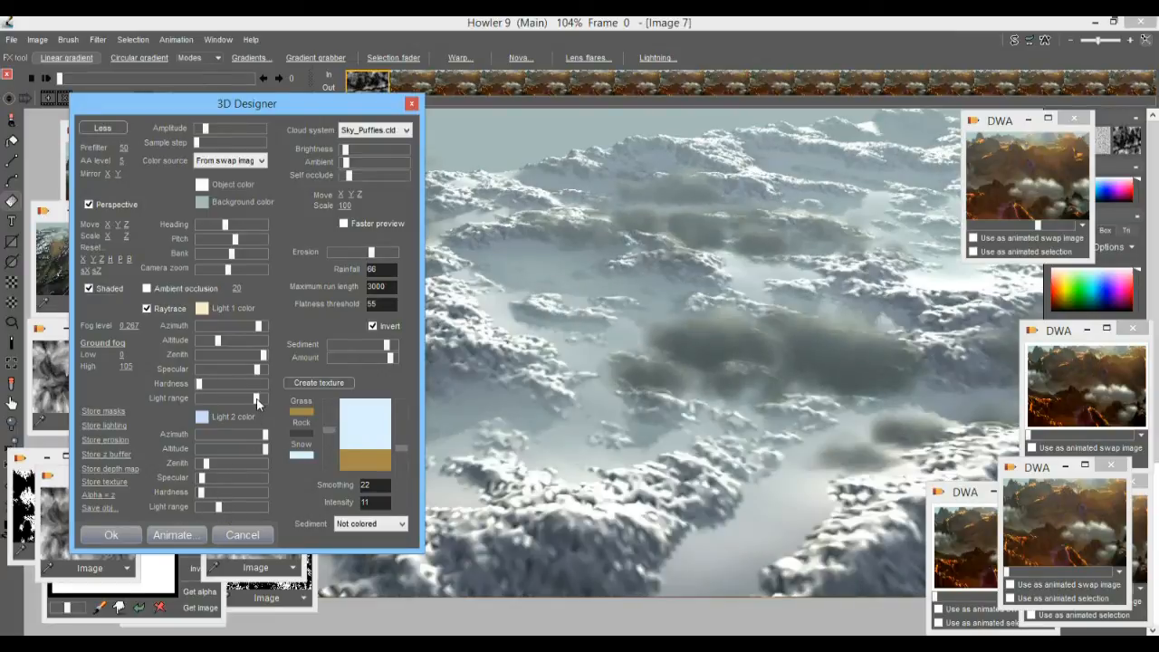
pyautogui.click(204, 384)
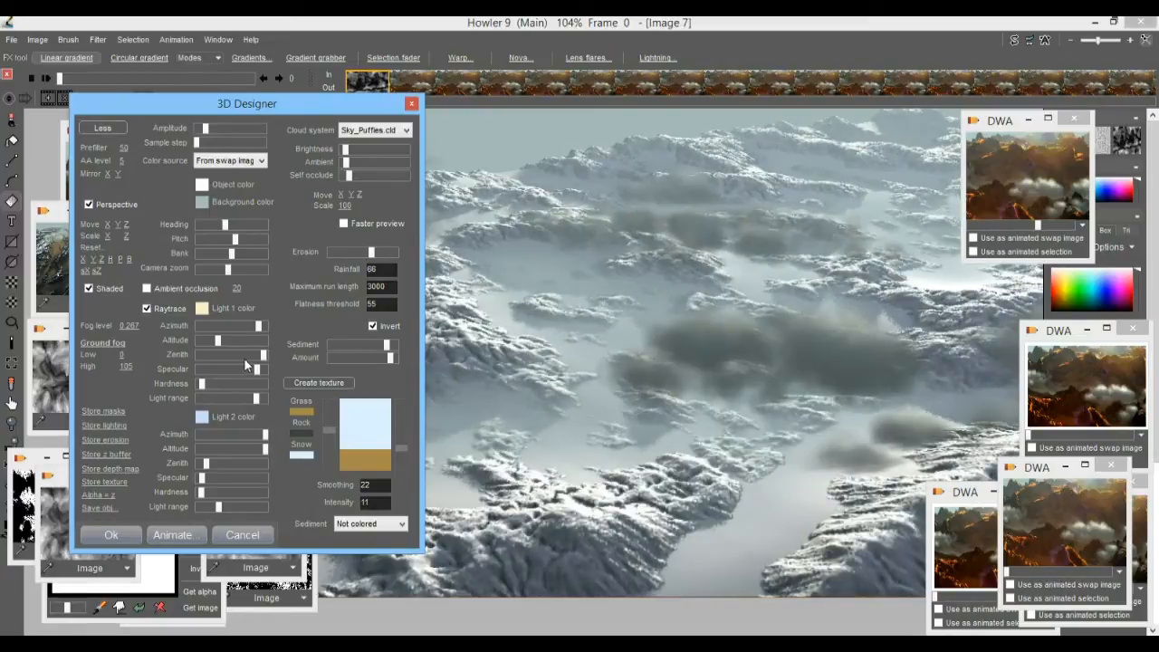
# Raise the terrain amplitude to about the middle of its range and move the landscape farther away along Z.
pyautogui.click(229, 129)
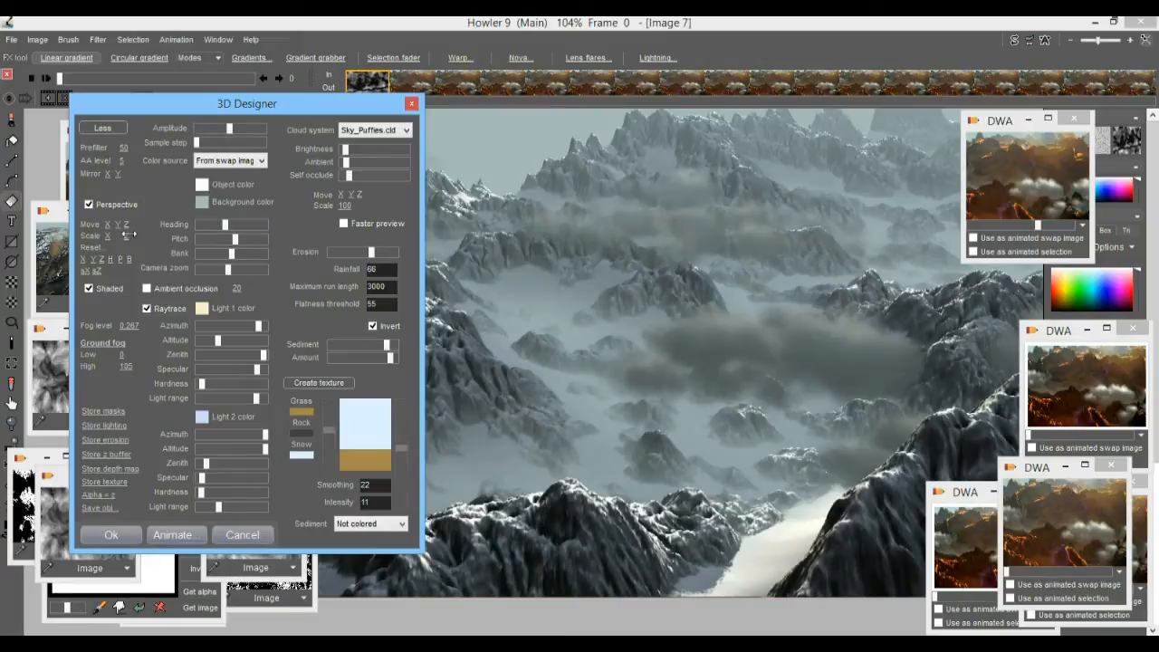
pyautogui.moveTo(129, 227); pyautogui.dragTo(449, 253)
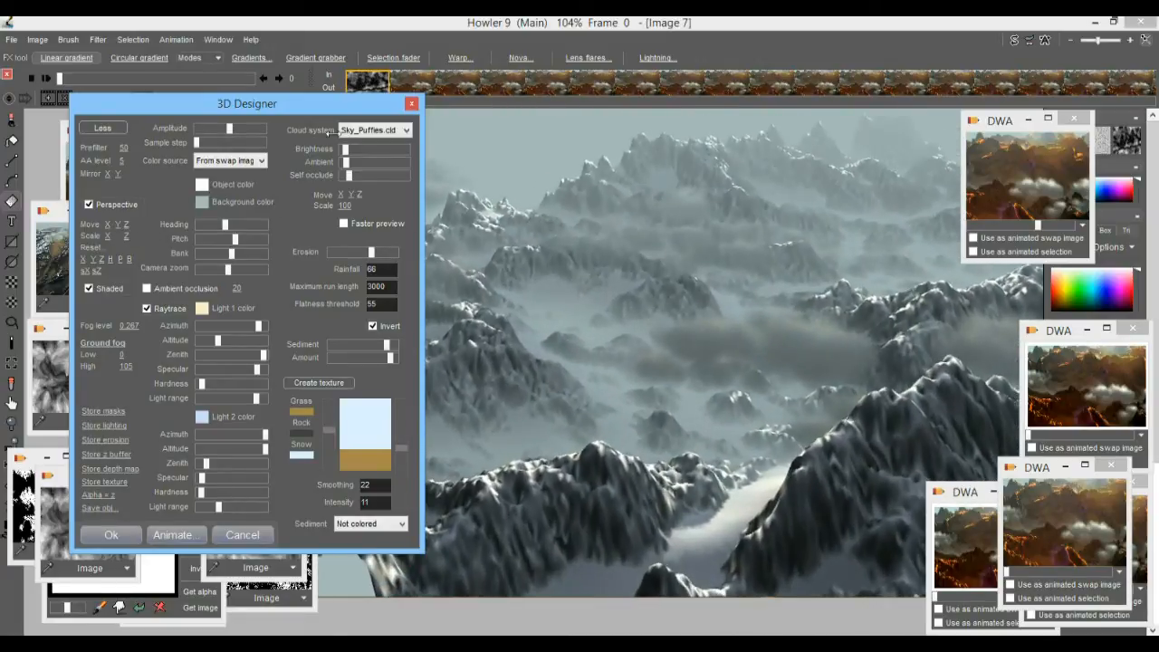
# Move the 3D Designer dialog aside to inspect the whole landscape and apply the 3D render.
pyautogui.moveTo(314, 107); pyautogui.dragTo(60, 74)
pyautogui.moveTo(63, 70); pyautogui.dragTo(86, 94)
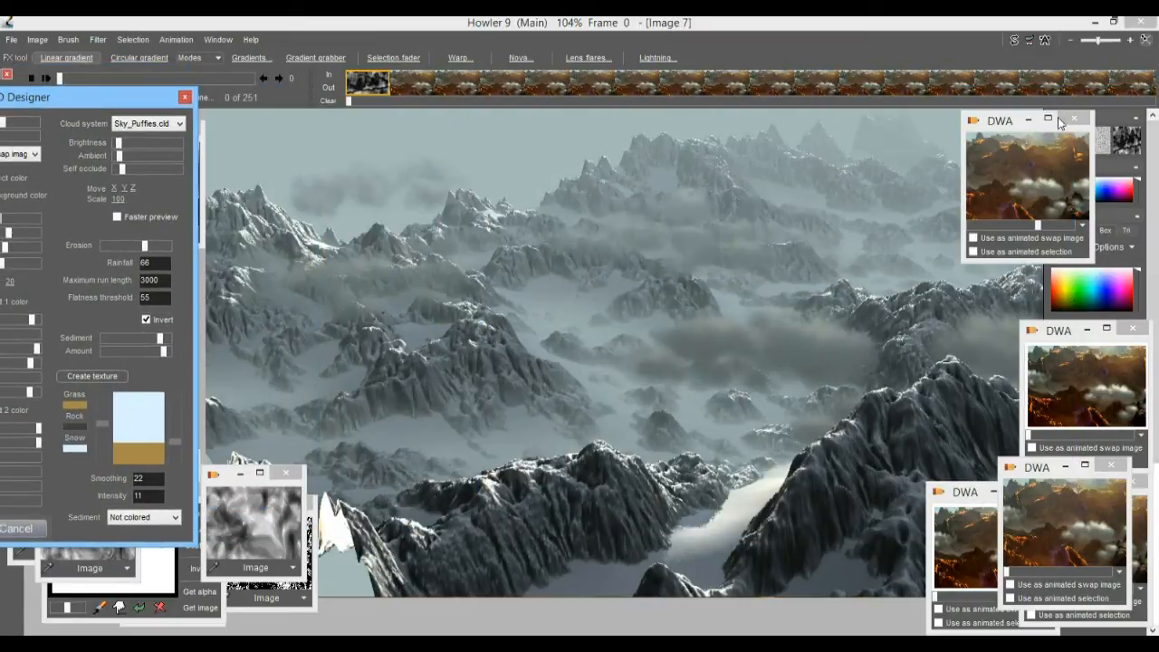
pyautogui.moveTo(115, 101); pyautogui.dragTo(261, 88)
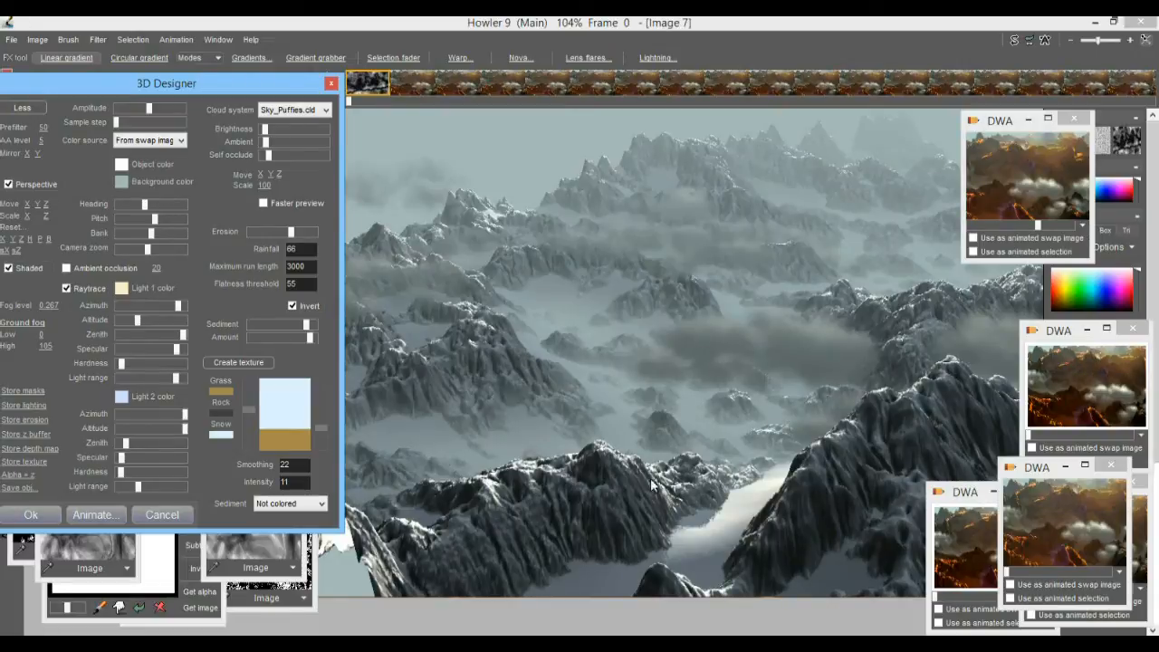
pyautogui.moveTo(137, 86); pyautogui.dragTo(209, 76)
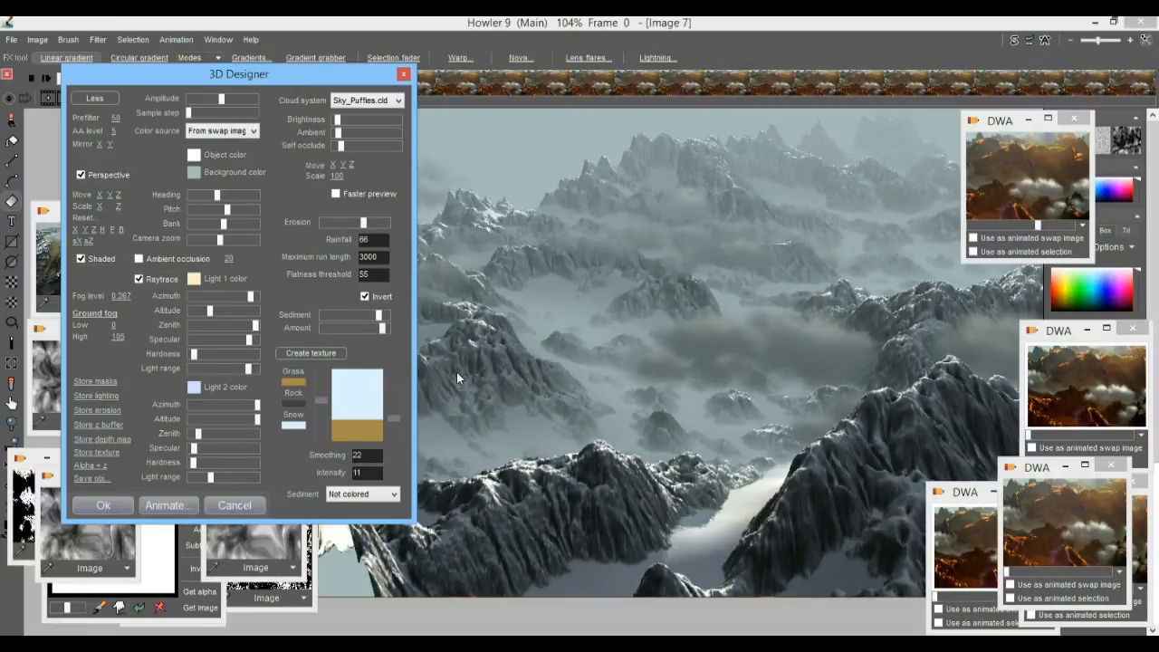
pyautogui.click(110, 504)
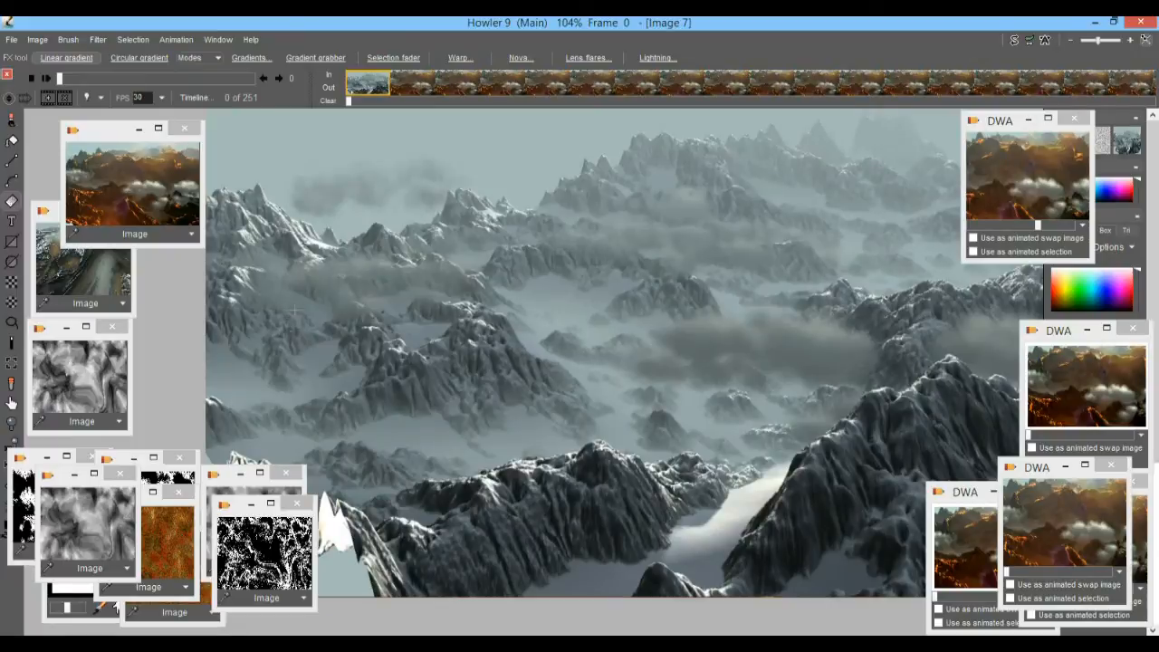
# Store an image copy of the rendered landscape and place its thumbnail in the free space near the other copies.
pyautogui.click(38, 40)
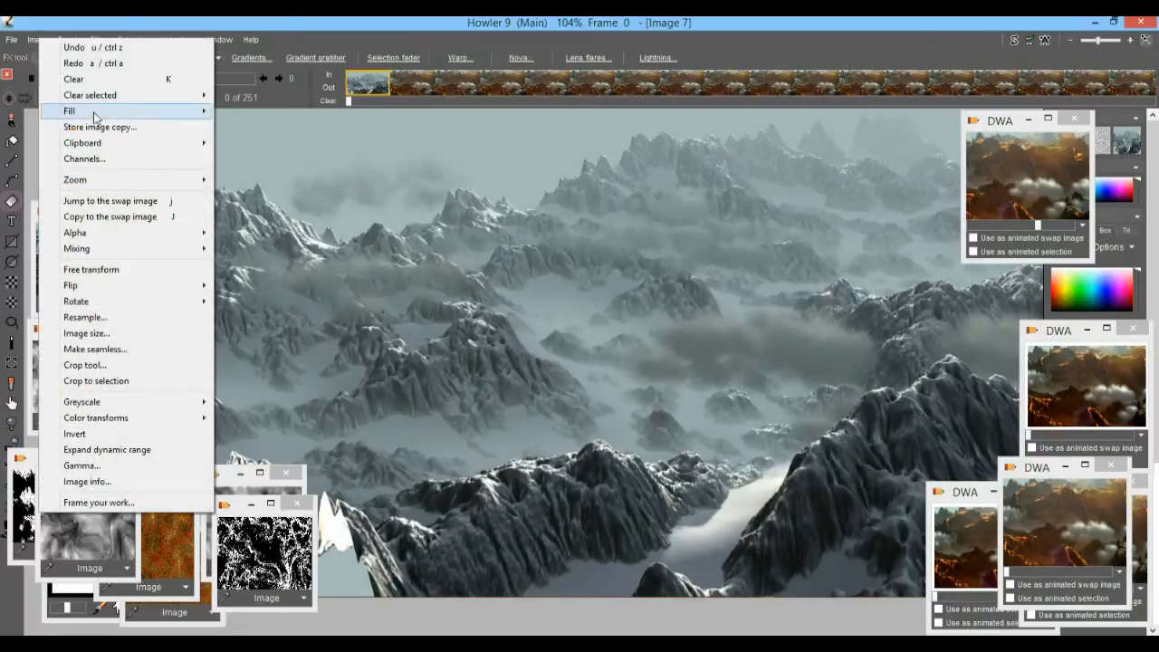
pyautogui.click(100, 127)
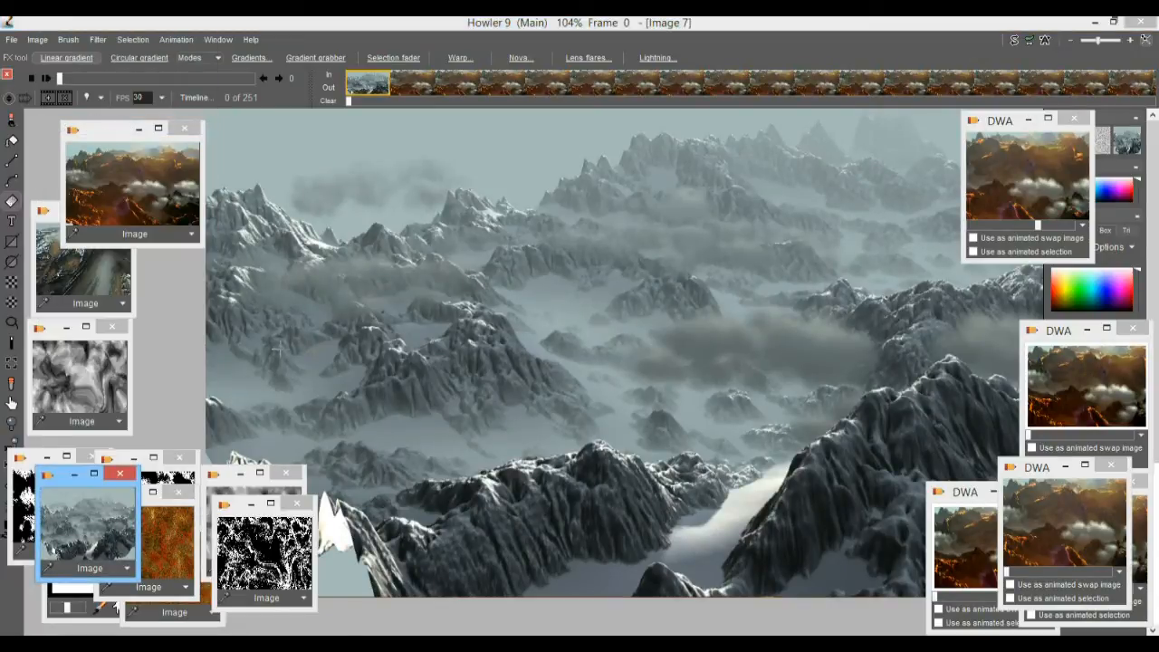
pyautogui.moveTo(65, 483); pyautogui.dragTo(186, 351)
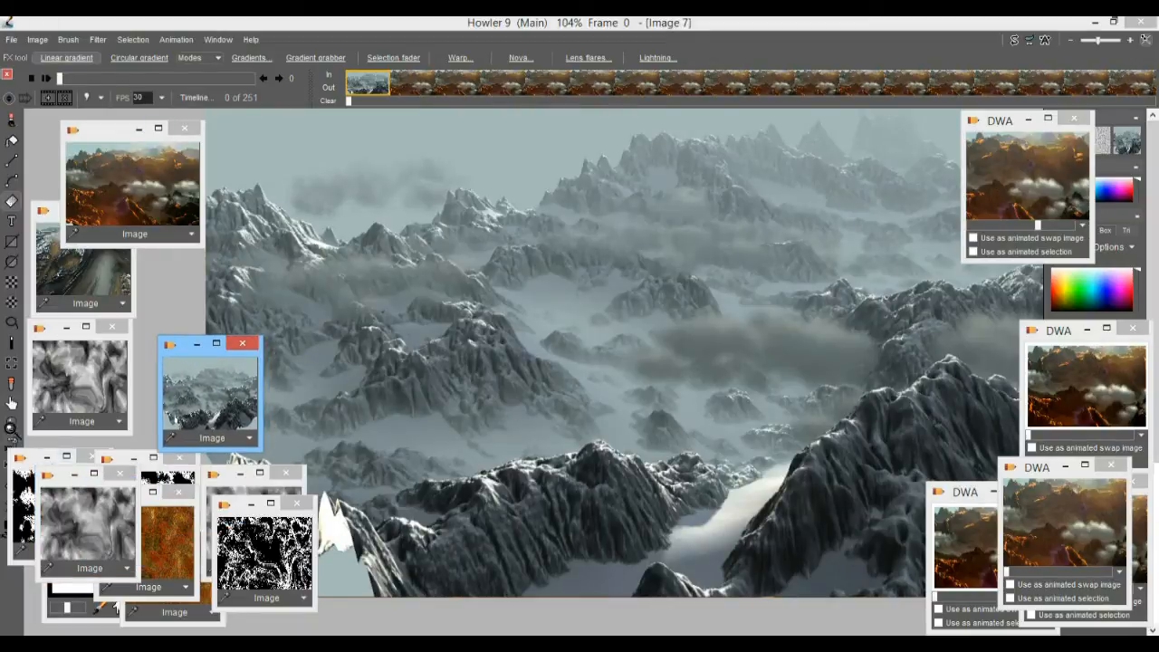
# Move the black-and-white image copy off the tools and undo the 3D render to restore the noise map.
pyautogui.click(32, 464)
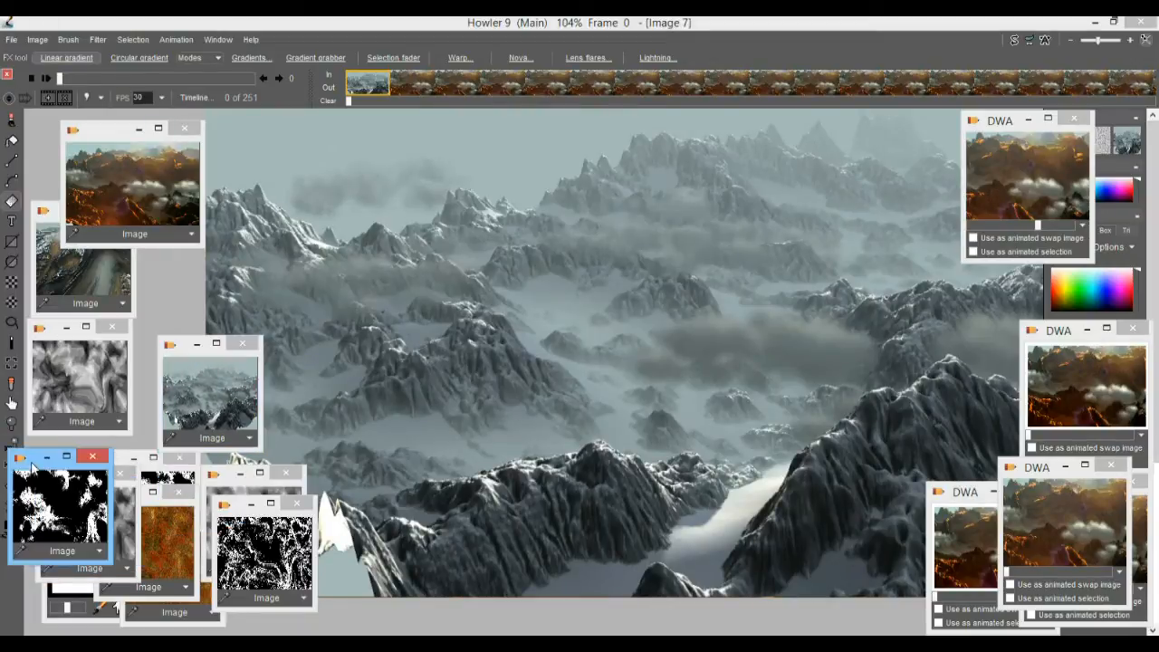
pyautogui.moveTo(31, 466); pyautogui.dragTo(52, 448)
pyautogui.click(11, 488)
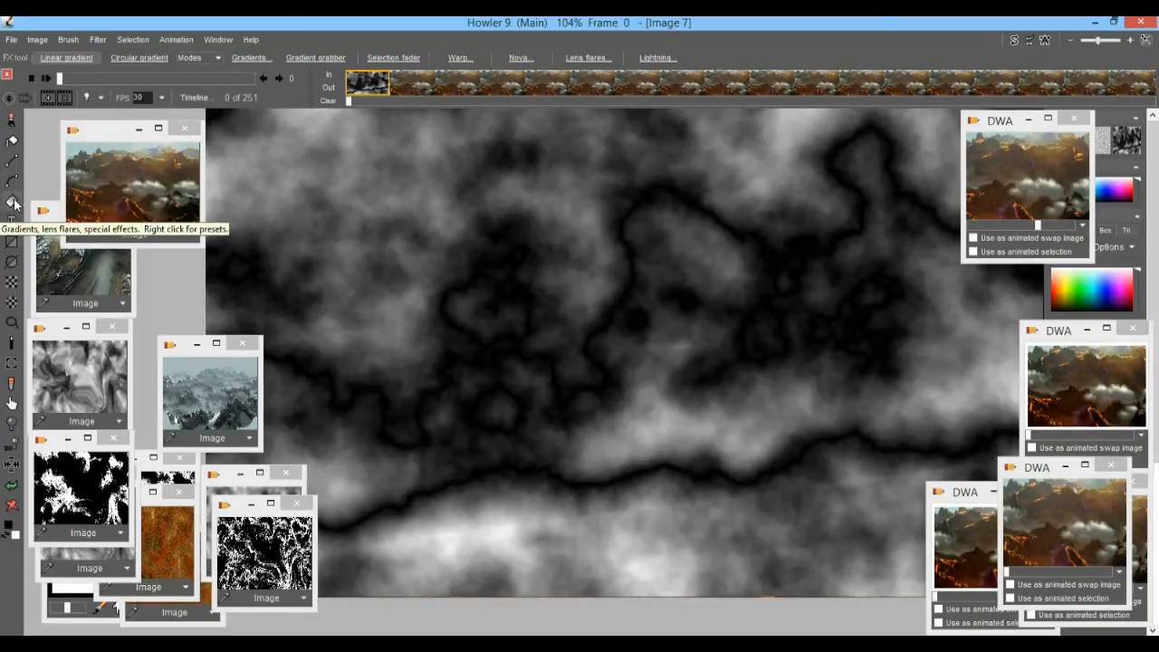
# Activate the Warp tool with a bias of 2.
pyautogui.rightClick(15, 202)
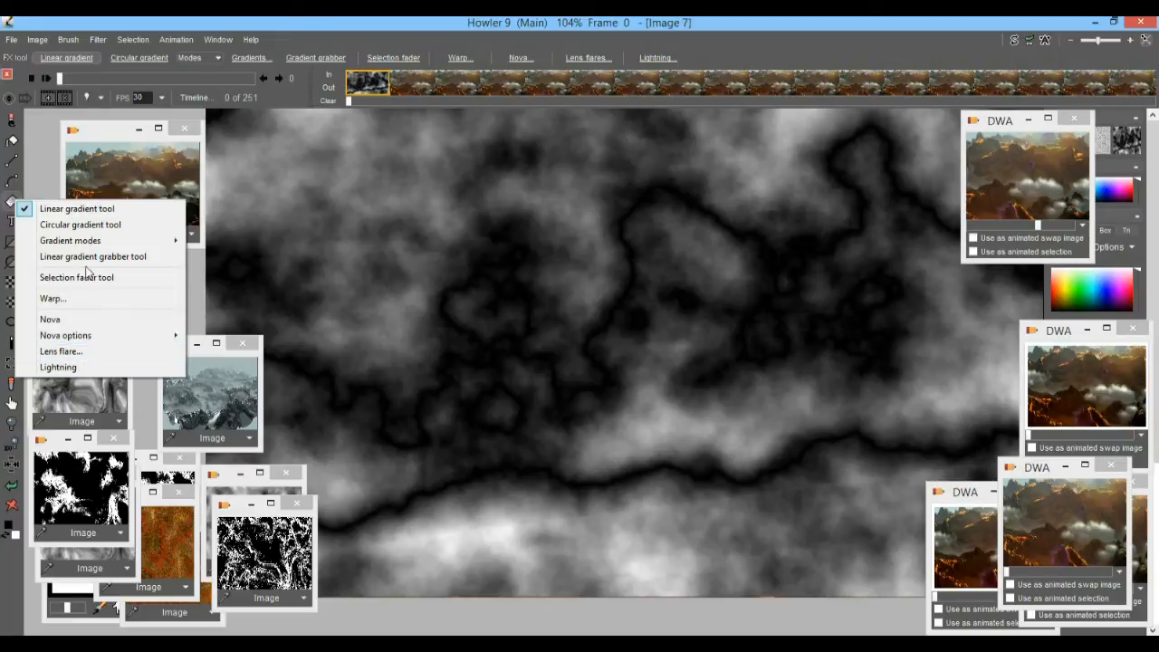
pyautogui.click(7, 204)
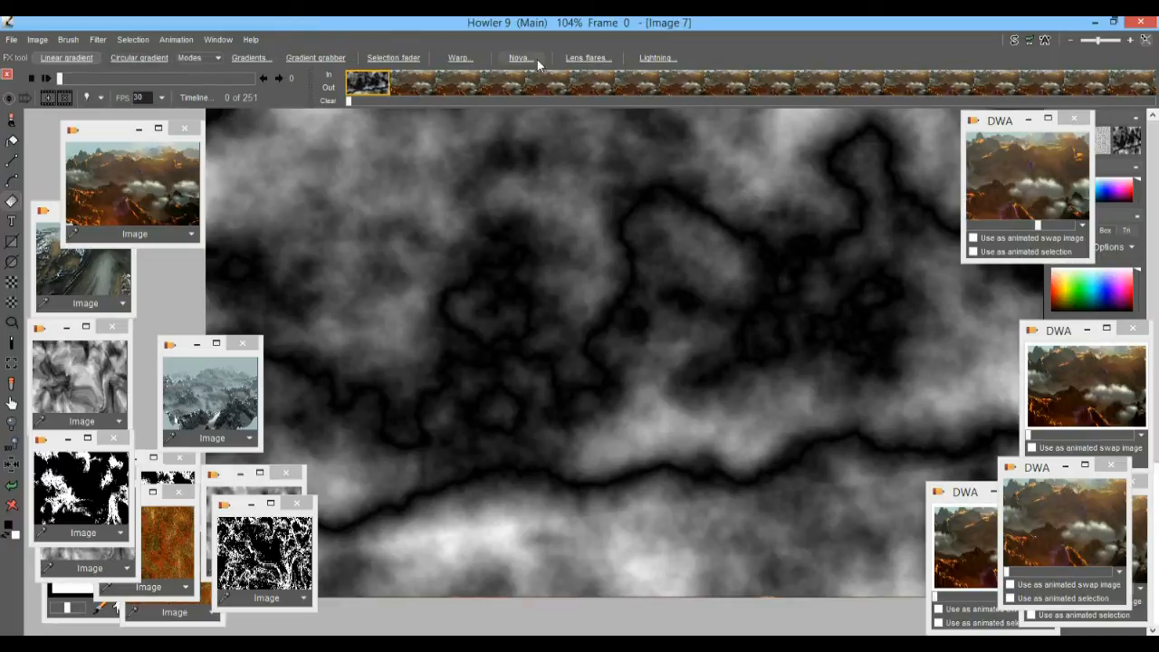
pyautogui.click(460, 61)
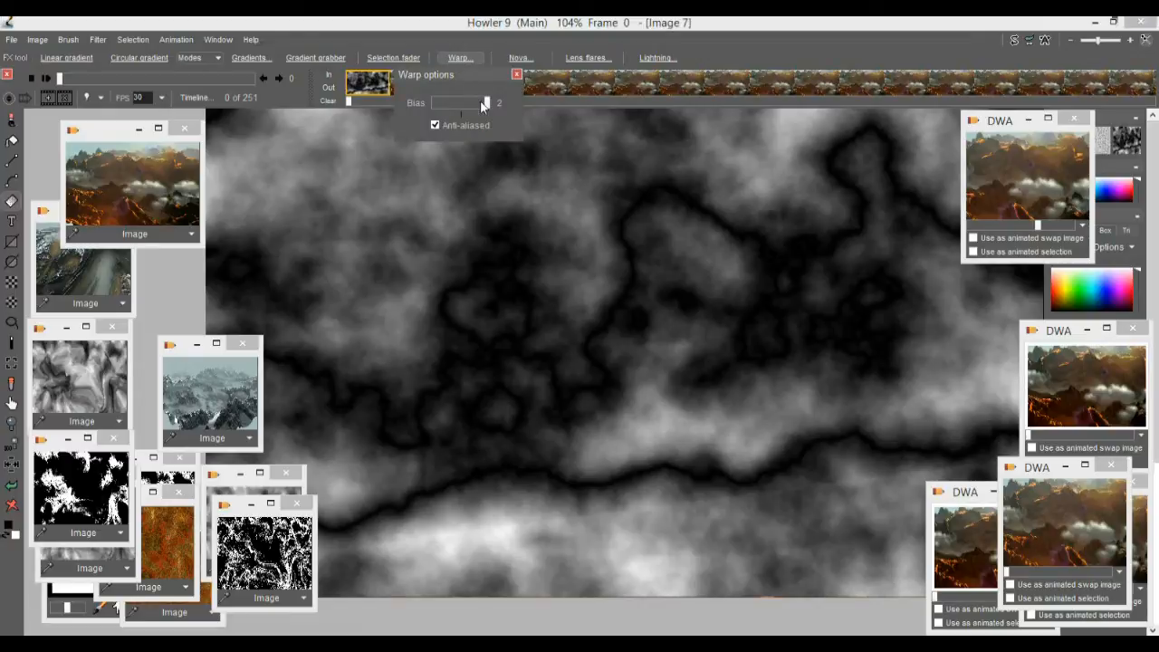
pyautogui.moveTo(488, 106); pyautogui.dragTo(487, 110)
# Warp the noise map with several freehand pulls, forming rounded bulges across its upper, central and lower areas.
pyautogui.moveTo(340, 218); pyautogui.dragTo(427, 257)
pyautogui.moveTo(851, 239); pyautogui.dragTo(794, 236)
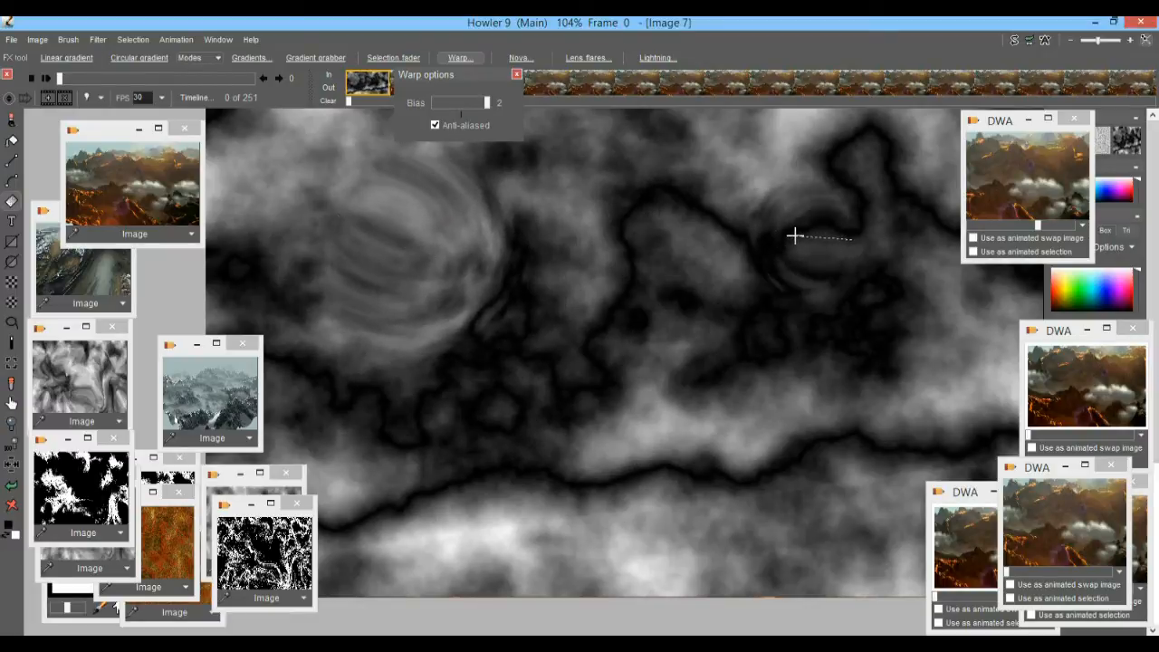
pyautogui.moveTo(553, 416); pyautogui.dragTo(680, 459)
pyautogui.moveTo(686, 509); pyautogui.dragTo(761, 407)
pyautogui.moveTo(420, 538); pyautogui.dragTo(407, 471)
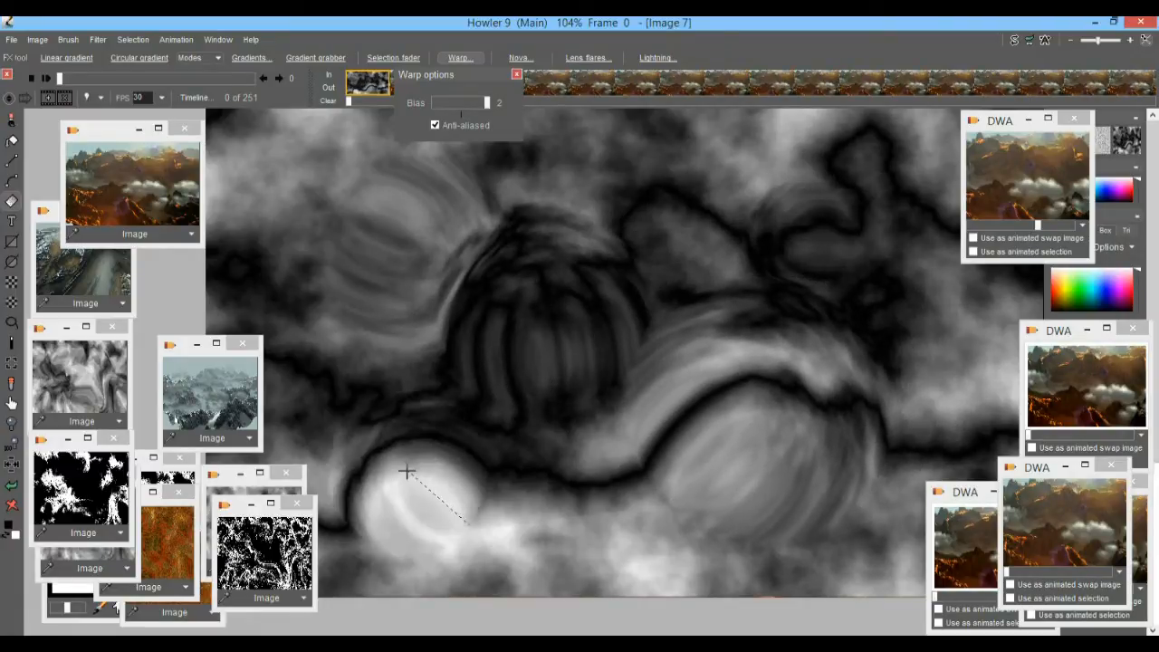
pyautogui.moveTo(525, 462); pyautogui.dragTo(612, 555)
pyautogui.moveTo(691, 238); pyautogui.dragTo(670, 217)
pyautogui.moveTo(947, 367); pyautogui.dragTo(870, 349)
# Set the warp bias to 0.44 and pull the noise map's dark centre and surrounding shapes into sharper swirls.
pyautogui.moveTo(478, 103); pyautogui.dragTo(447, 112)
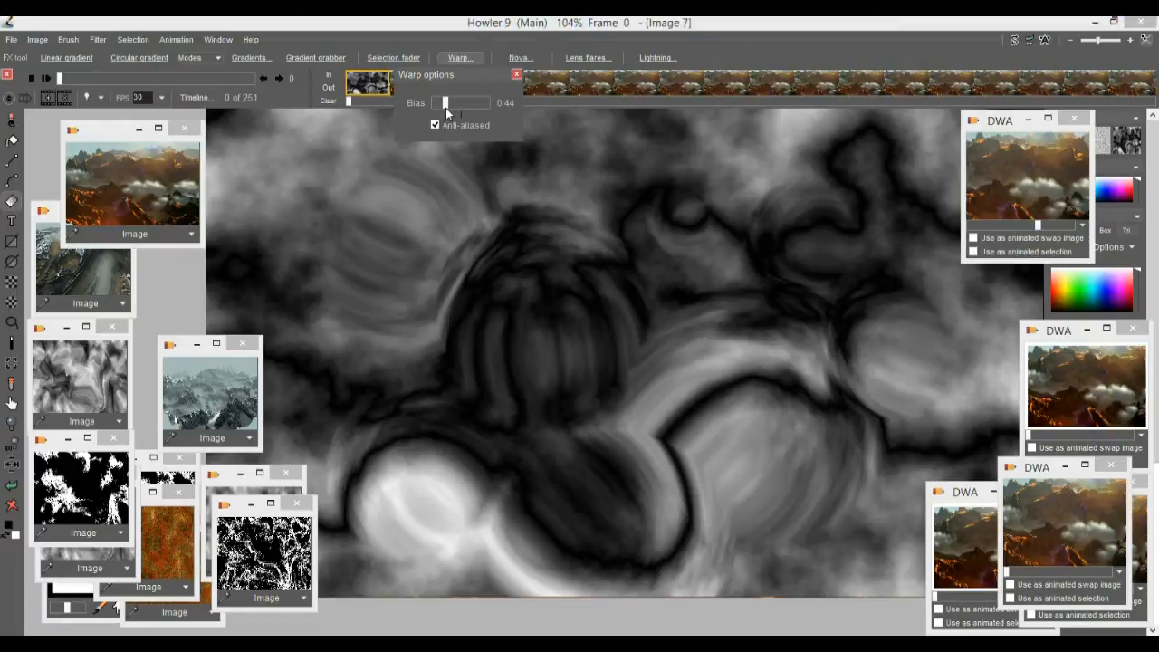
pyautogui.moveTo(443, 260); pyautogui.dragTo(543, 339)
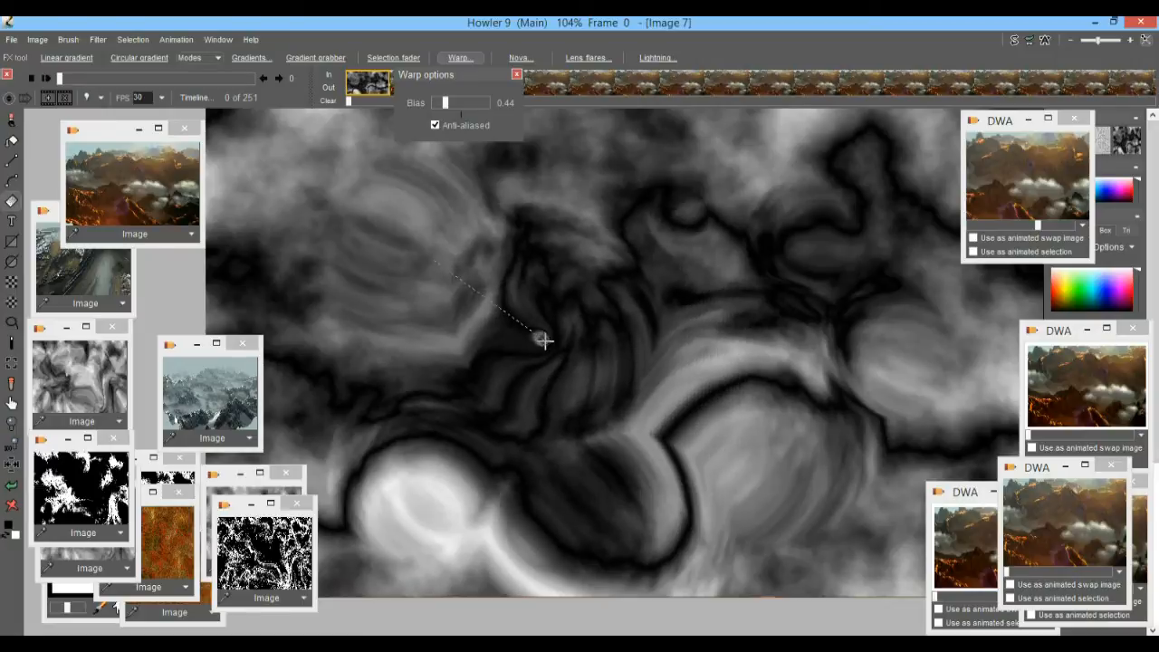
pyautogui.moveTo(712, 388); pyautogui.dragTo(762, 362)
pyautogui.moveTo(685, 484); pyautogui.dragTo(580, 320)
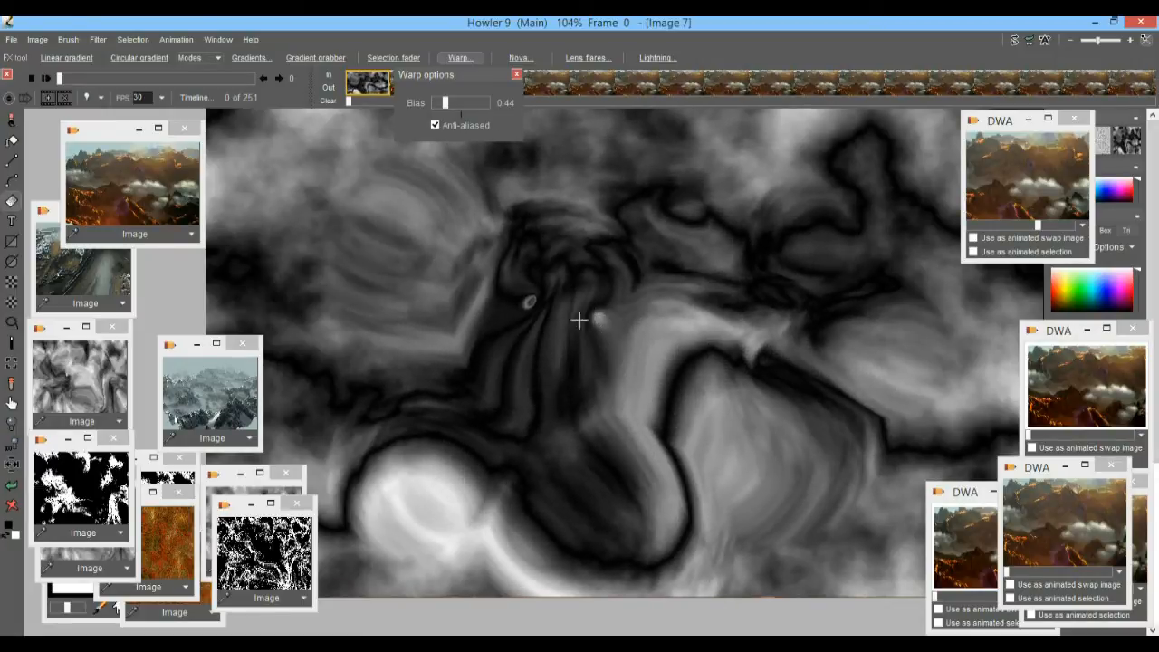
pyautogui.moveTo(349, 246)
pyautogui.mouseDown()
pyautogui.moveTo(211, 160)
pyautogui.moveTo(280, 264)
pyautogui.moveTo(391, 302)
pyautogui.mouseUp()
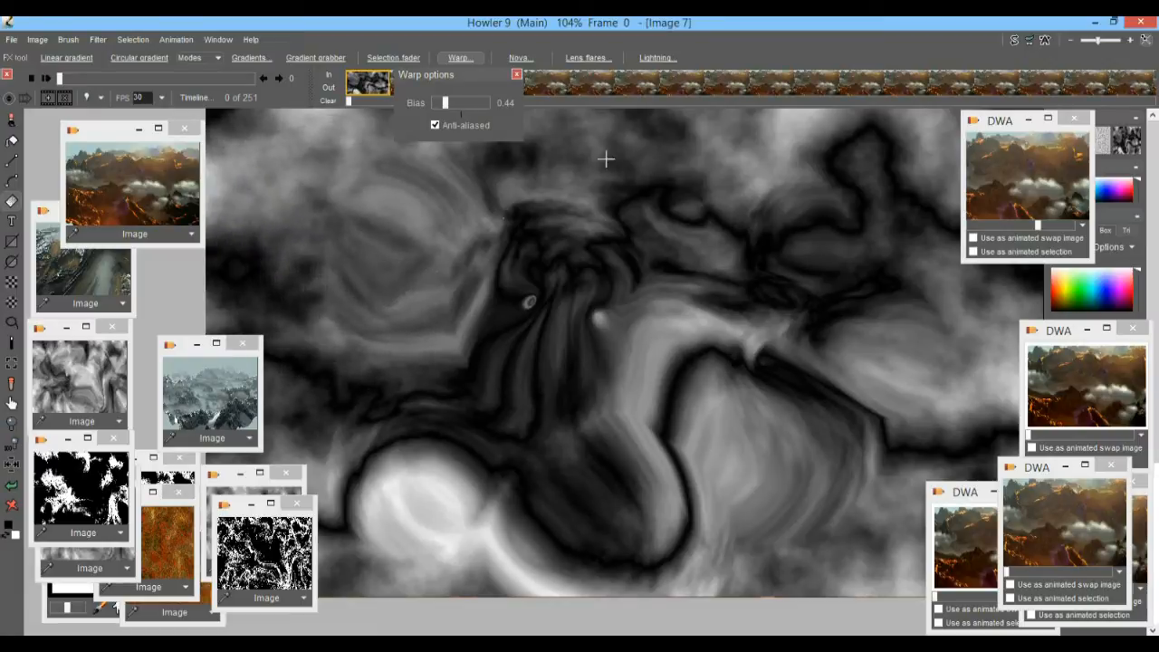
pyautogui.moveTo(572, 197); pyautogui.dragTo(507, 297)
pyautogui.moveTo(750, 174)
pyautogui.mouseDown()
pyautogui.moveTo(631, 331)
pyautogui.moveTo(715, 215)
pyautogui.moveTo(748, 201)
pyautogui.mouseUp()
pyautogui.moveTo(844, 178)
pyautogui.mouseDown()
pyautogui.moveTo(875, 168)
pyautogui.moveTo(850, 179)
pyautogui.mouseUp()
pyautogui.moveTo(861, 339)
pyautogui.mouseDown()
pyautogui.moveTo(765, 335)
pyautogui.moveTo(840, 364)
pyautogui.mouseUp()
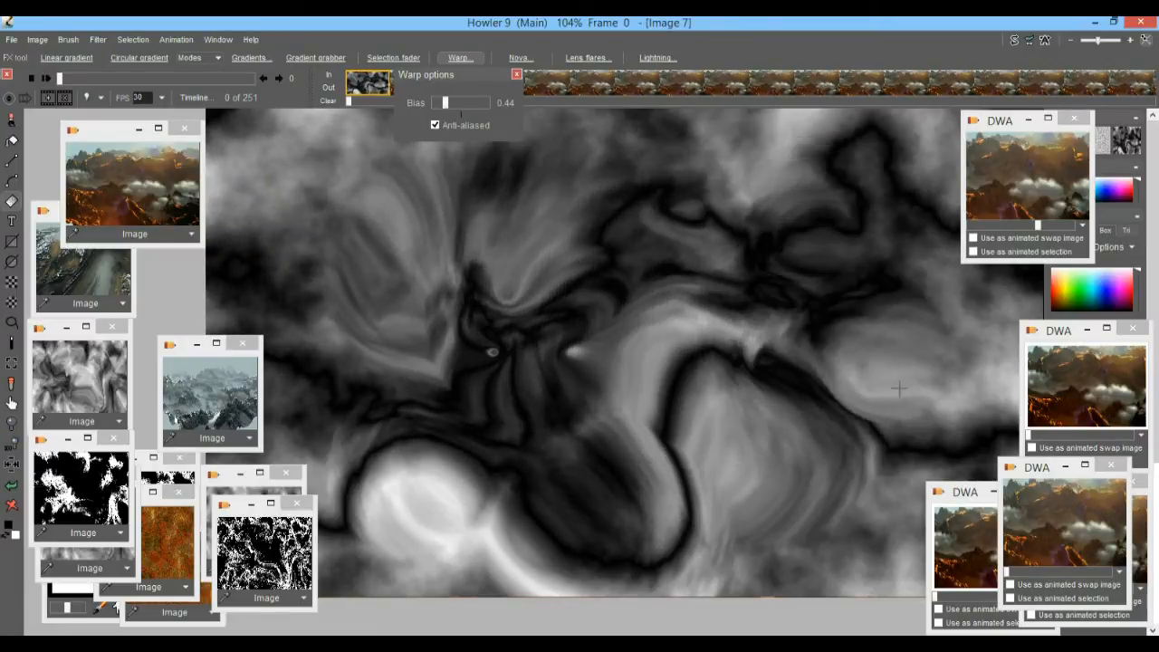
pyautogui.moveTo(492, 531)
pyautogui.mouseDown()
pyautogui.moveTo(546, 438)
pyautogui.moveTo(623, 519)
pyautogui.moveTo(443, 558)
pyautogui.mouseUp()
pyautogui.moveTo(512, 362)
pyautogui.mouseDown()
pyautogui.moveTo(595, 361)
pyautogui.moveTo(665, 329)
pyautogui.moveTo(694, 375)
pyautogui.mouseUp()
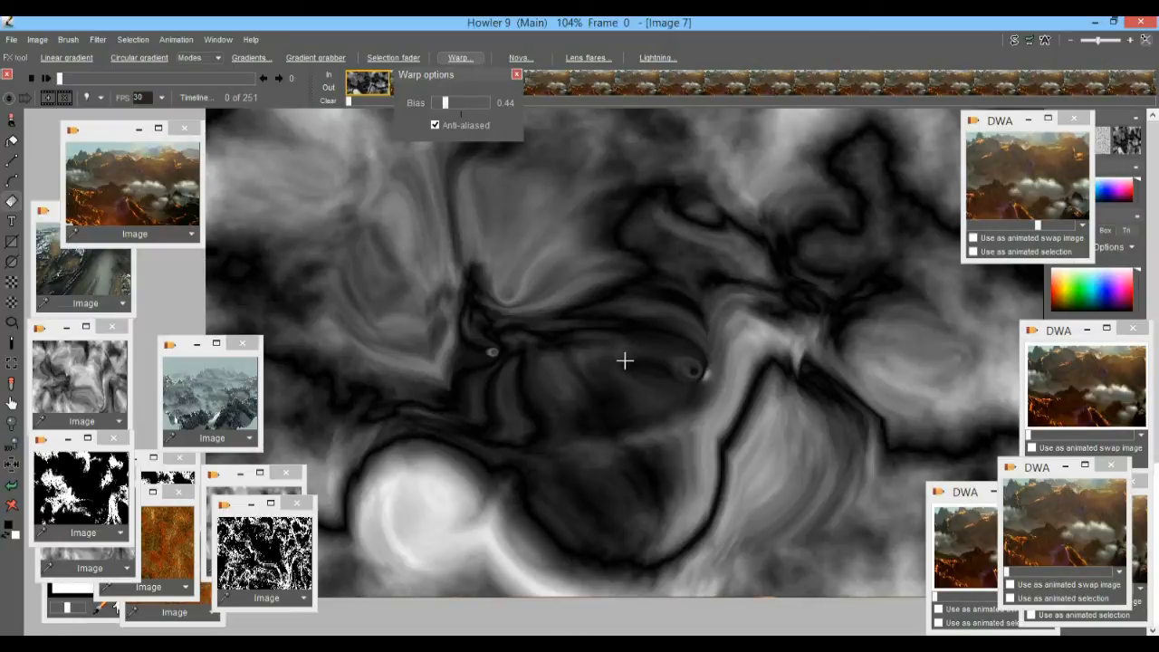
# Warp the noise map's outer areas with longer pulls inward from its upper right and smaller ones near its sides.
pyautogui.scroll(-1, 558, 340)
pyautogui.scroll(-3, 558, 339)
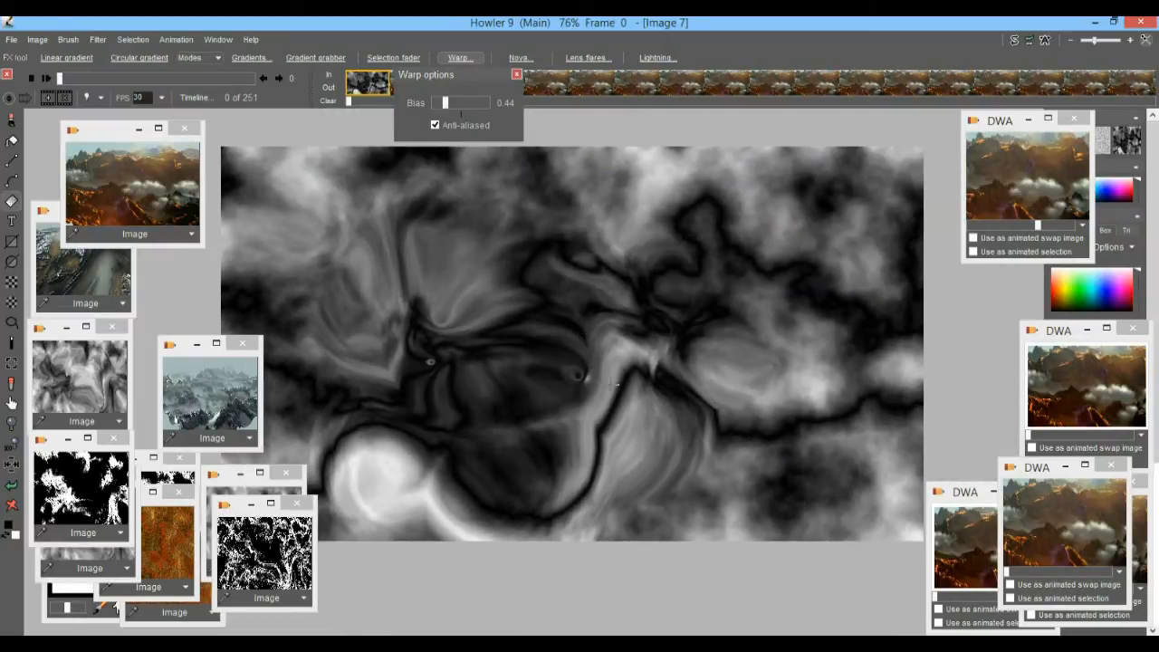
pyautogui.moveTo(859, 175)
pyautogui.mouseDown()
pyautogui.moveTo(738, 253)
pyautogui.moveTo(693, 259)
pyautogui.moveTo(706, 290)
pyautogui.moveTo(773, 228)
pyautogui.moveTo(752, 243)
pyautogui.mouseUp()
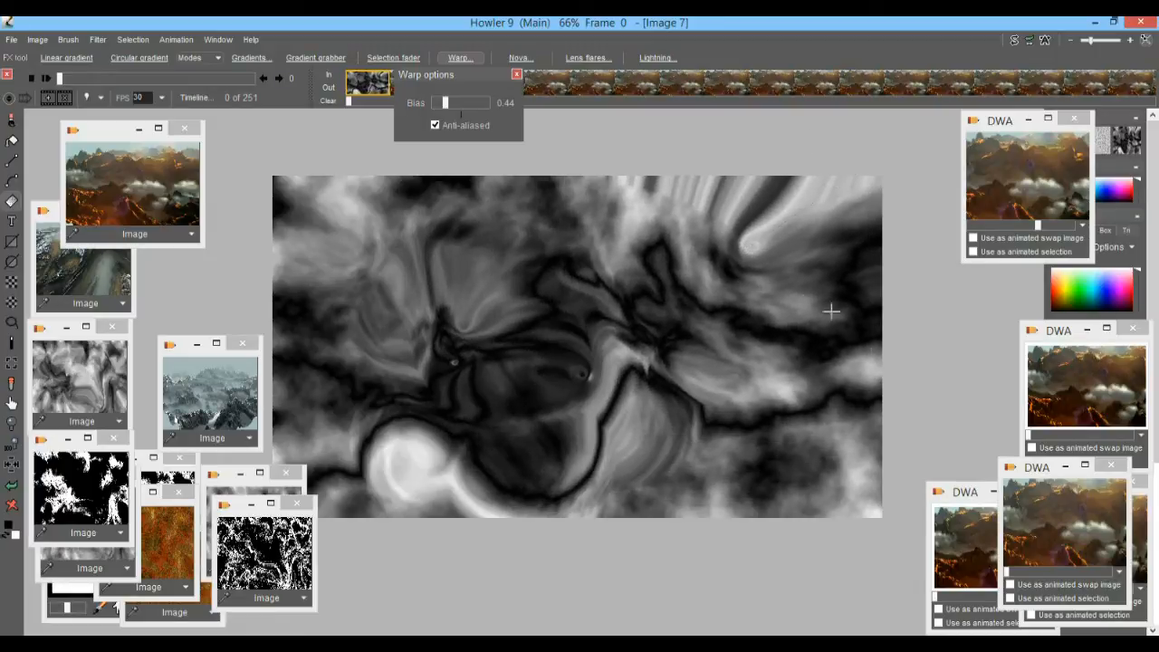
pyautogui.moveTo(714, 312)
pyautogui.mouseDown()
pyautogui.moveTo(861, 370)
pyautogui.moveTo(849, 341)
pyautogui.moveTo(833, 348)
pyautogui.moveTo(571, 218)
pyautogui.mouseUp()
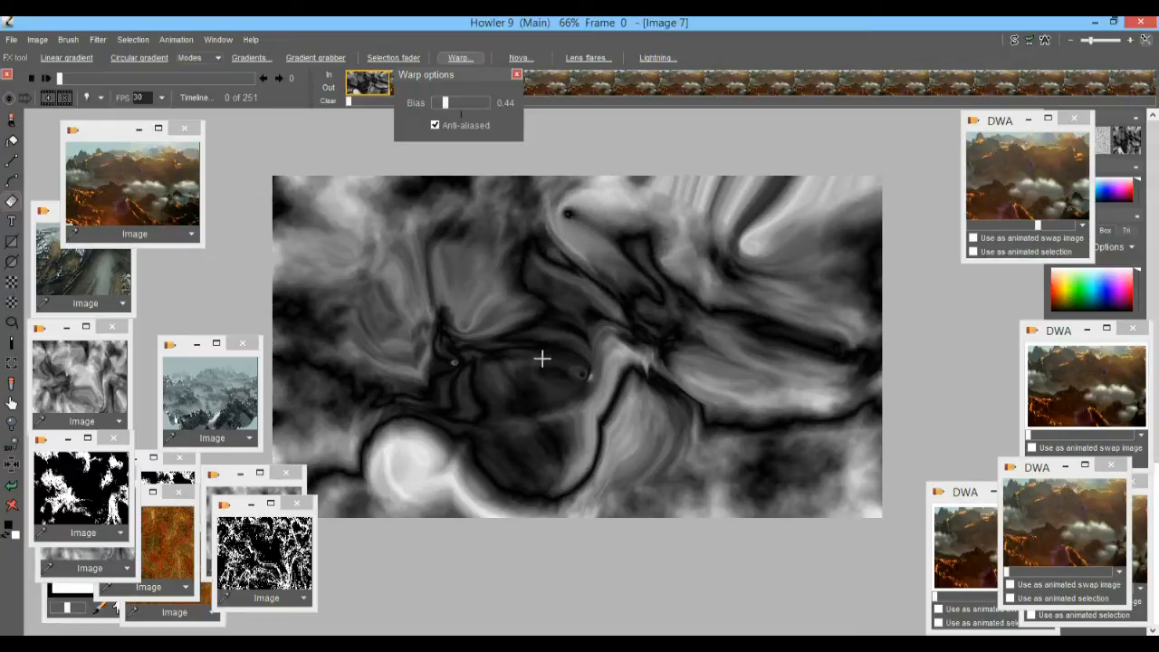
pyautogui.moveTo(325, 346)
pyautogui.mouseDown()
pyautogui.moveTo(374, 410)
pyautogui.moveTo(427, 443)
pyautogui.moveTo(548, 473)
pyautogui.moveTo(828, 473)
pyautogui.moveTo(647, 418)
pyautogui.moveTo(637, 468)
pyautogui.moveTo(689, 469)
pyautogui.moveTo(728, 376)
pyautogui.moveTo(726, 405)
pyautogui.moveTo(638, 455)
pyautogui.mouseUp()
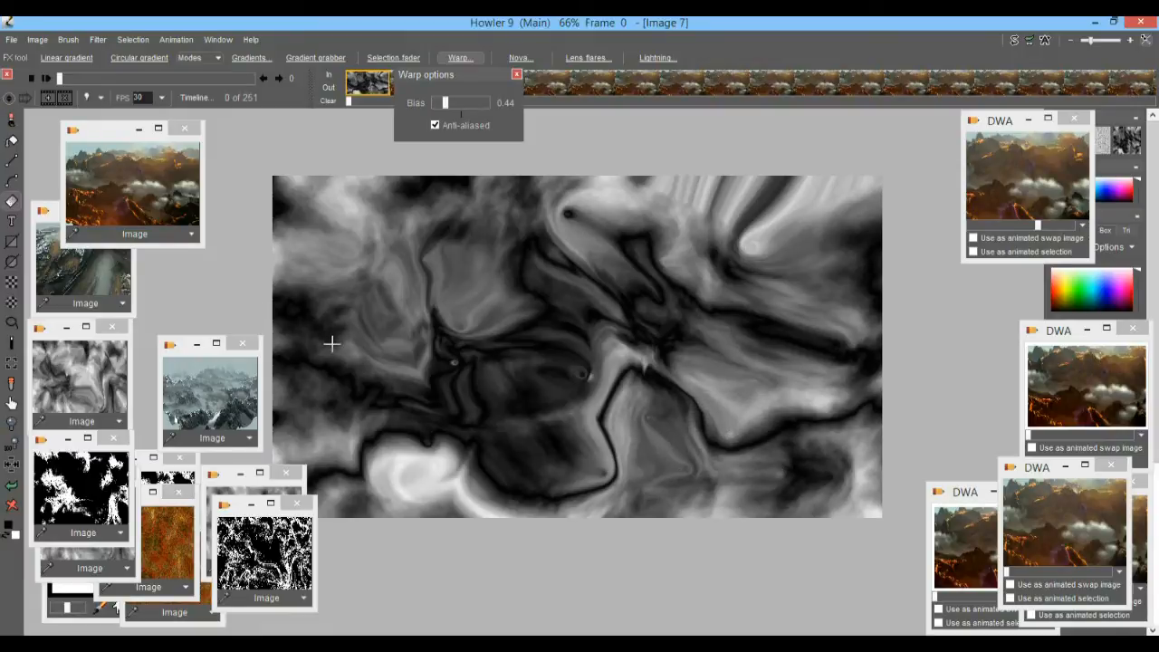
pyautogui.moveTo(304, 239)
pyautogui.mouseDown()
pyautogui.moveTo(282, 222)
pyautogui.moveTo(230, 245)
pyautogui.moveTo(260, 268)
pyautogui.moveTo(263, 247)
pyautogui.moveTo(353, 238)
pyautogui.moveTo(281, 254)
pyautogui.moveTo(434, 216)
pyautogui.moveTo(357, 227)
pyautogui.moveTo(328, 246)
pyautogui.mouseUp()
pyautogui.moveTo(841, 282); pyautogui.dragTo(861, 266)
pyautogui.moveTo(733, 222)
pyautogui.mouseDown()
pyautogui.moveTo(765, 240)
pyautogui.moveTo(802, 225)
pyautogui.mouseUp()
pyautogui.scroll(2, 631, 370)
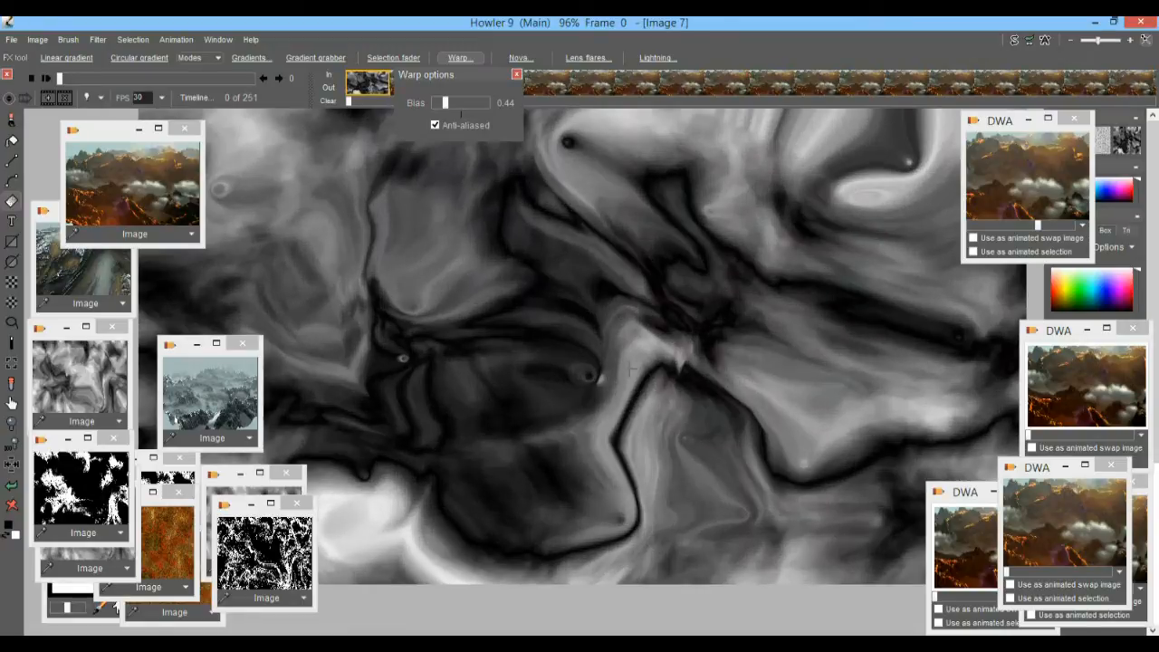
# Store an image copy of the warped noise map.
pyautogui.click(34, 41)
pyautogui.click(107, 125)
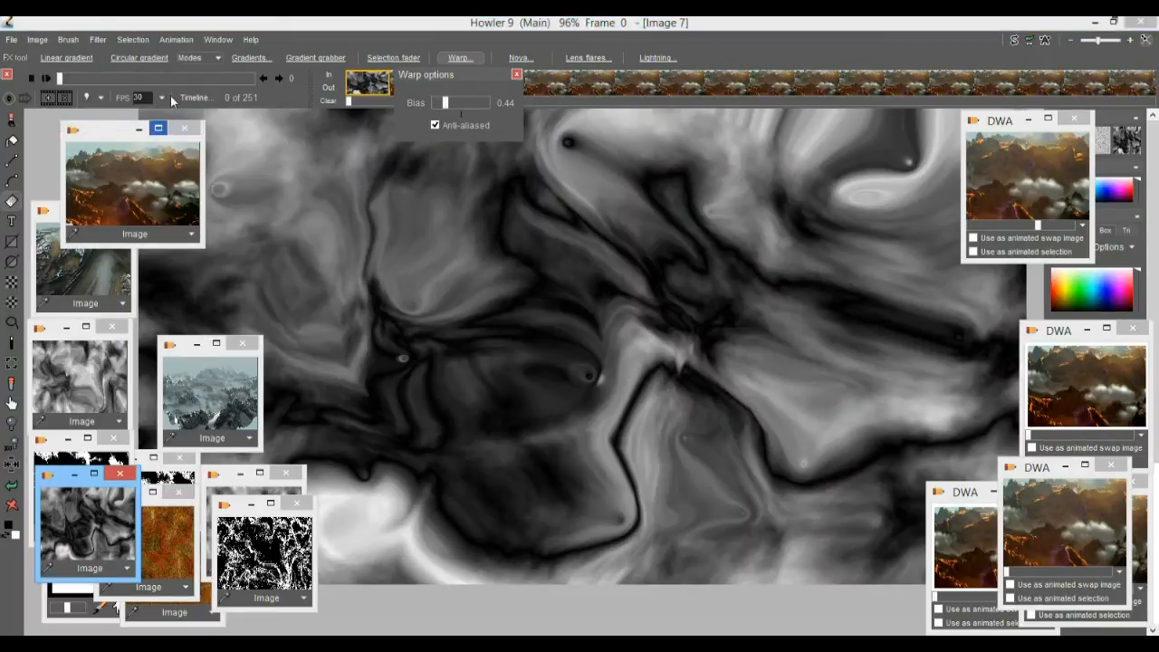
# Render the warped noise map as a misty 3D landscape with the 3D Designer.
pyautogui.click(97, 39)
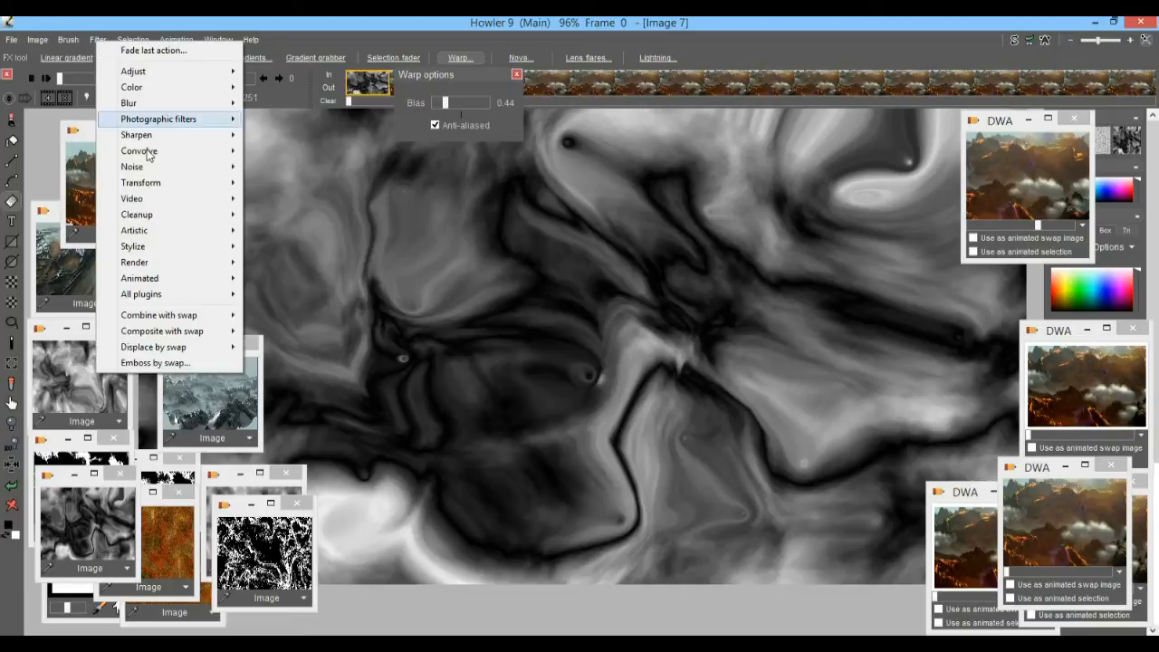
pyautogui.moveTo(165, 185)
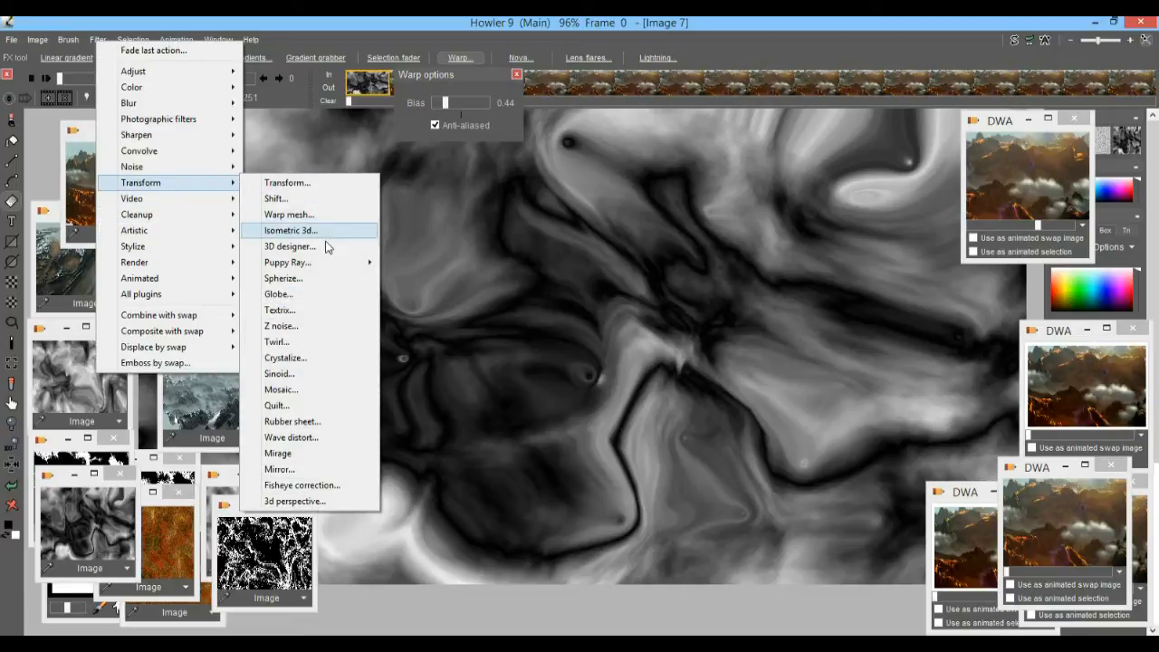
pyautogui.click(290, 246)
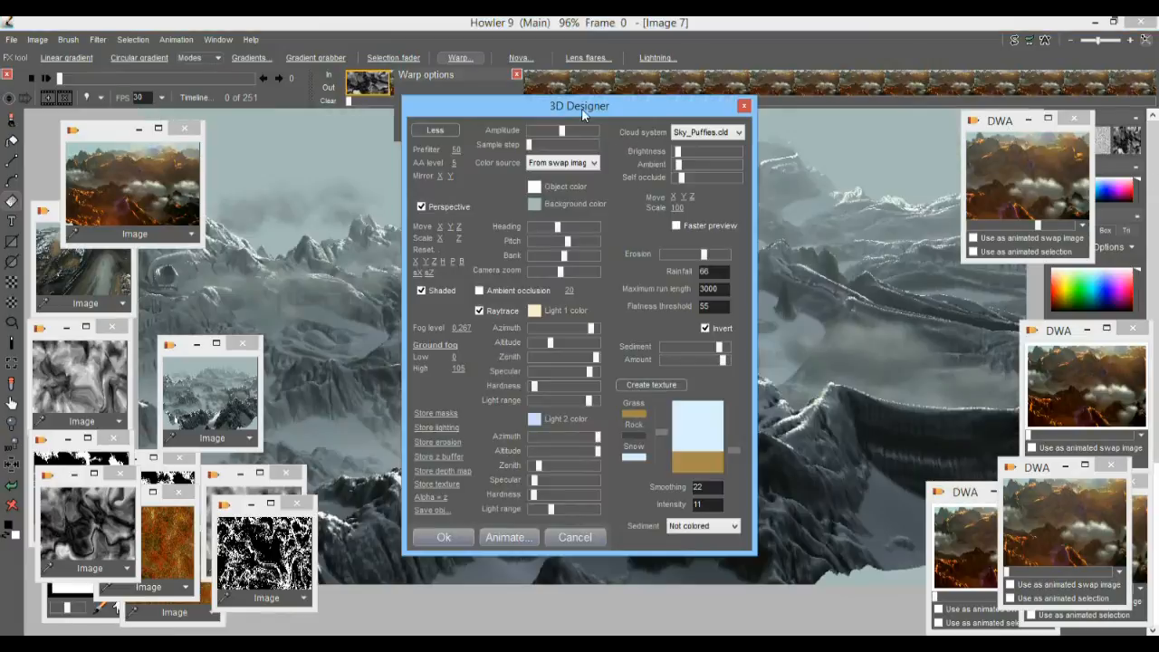
pyautogui.moveTo(581, 107); pyautogui.dragTo(161, 79)
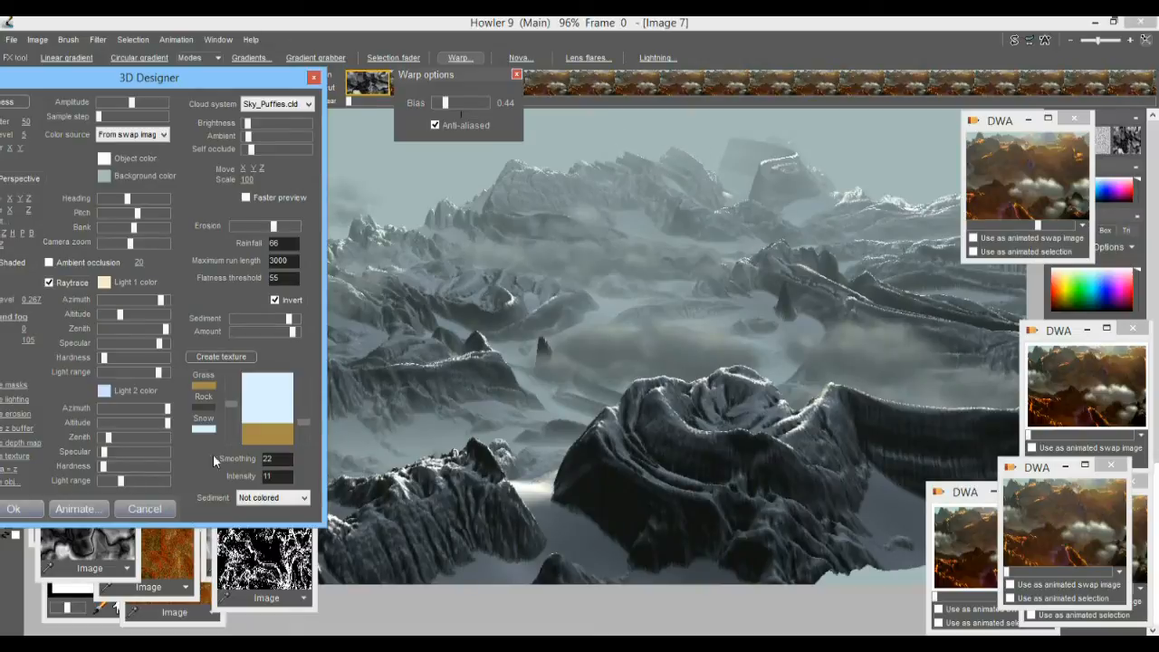
pyautogui.moveTo(114, 77); pyautogui.dragTo(165, 108)
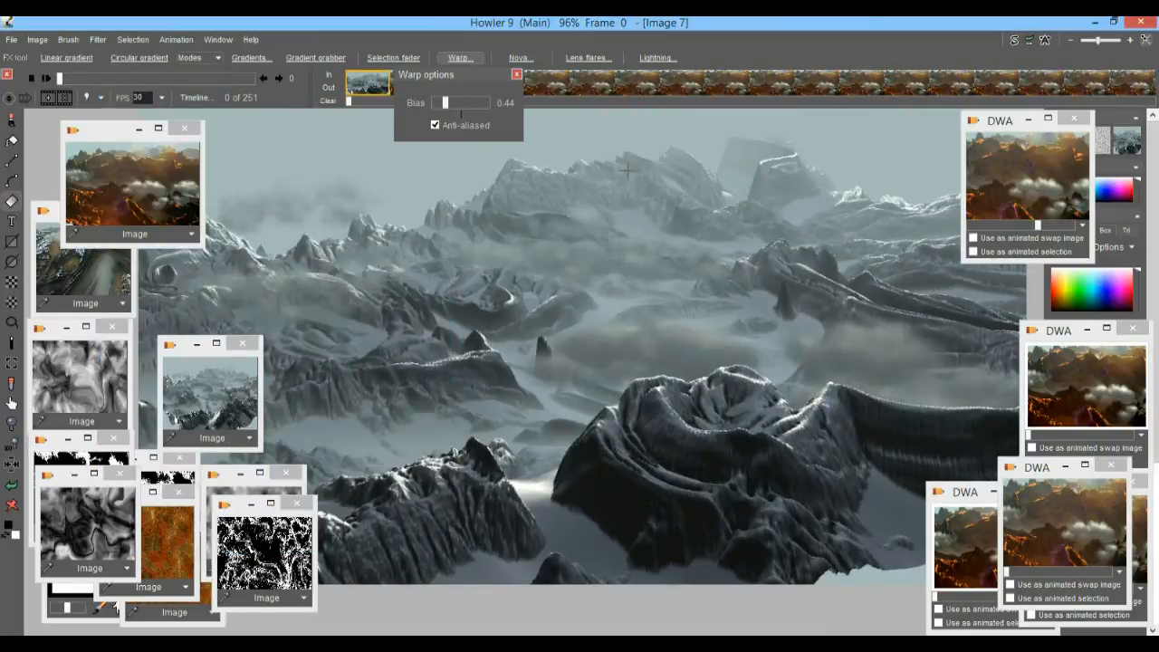
# Inspect the rendered landscape's distant peaks and foreground up close, and undo the render.
pyautogui.scroll(4, 627, 169)
pyautogui.moveTo(706, 187); pyautogui.dragTo(483, 497)
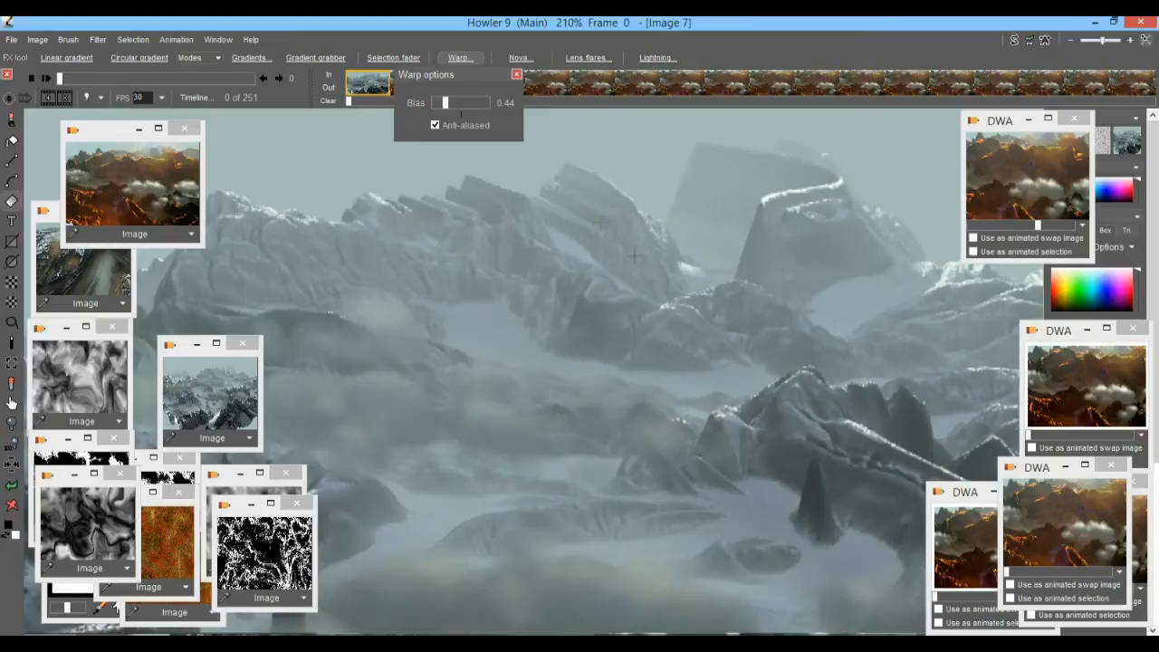
pyautogui.scroll(-5, 668, 323)
pyautogui.scroll(3, 707, 323)
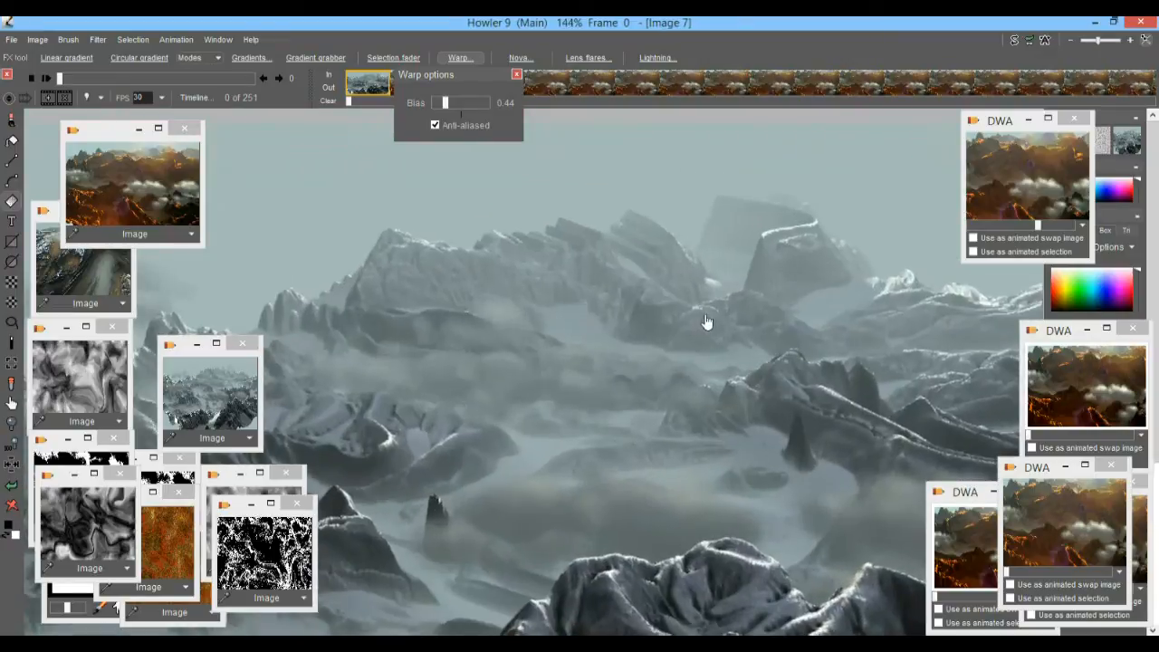
pyautogui.moveTo(784, 369); pyautogui.dragTo(748, 295)
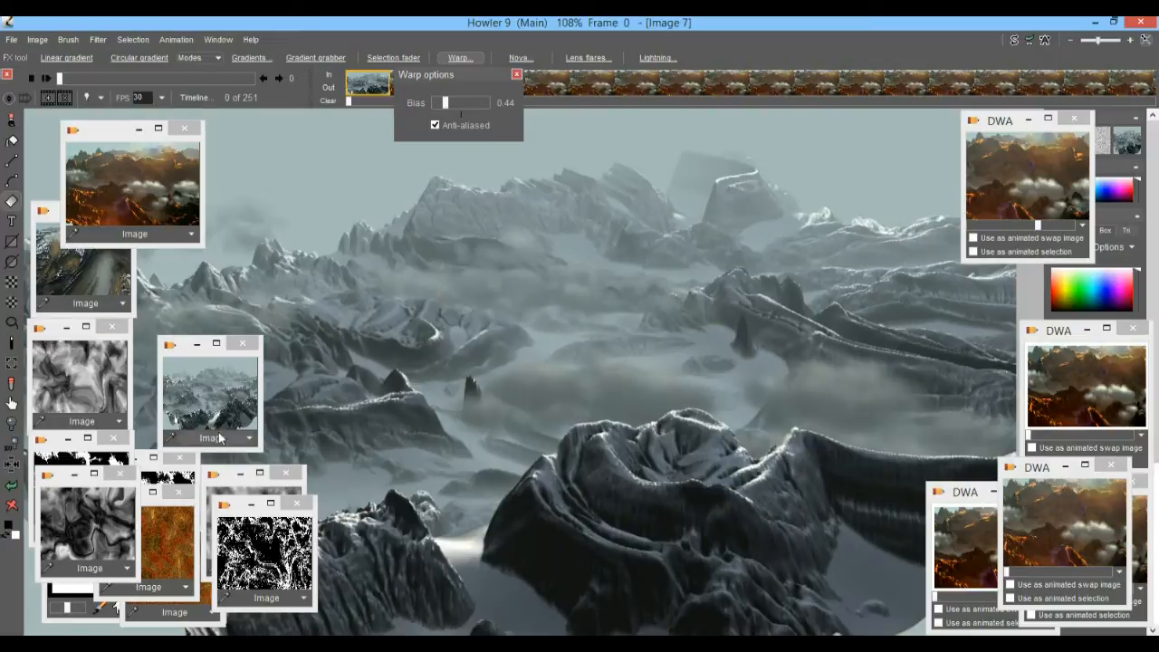
pyautogui.click(11, 487)
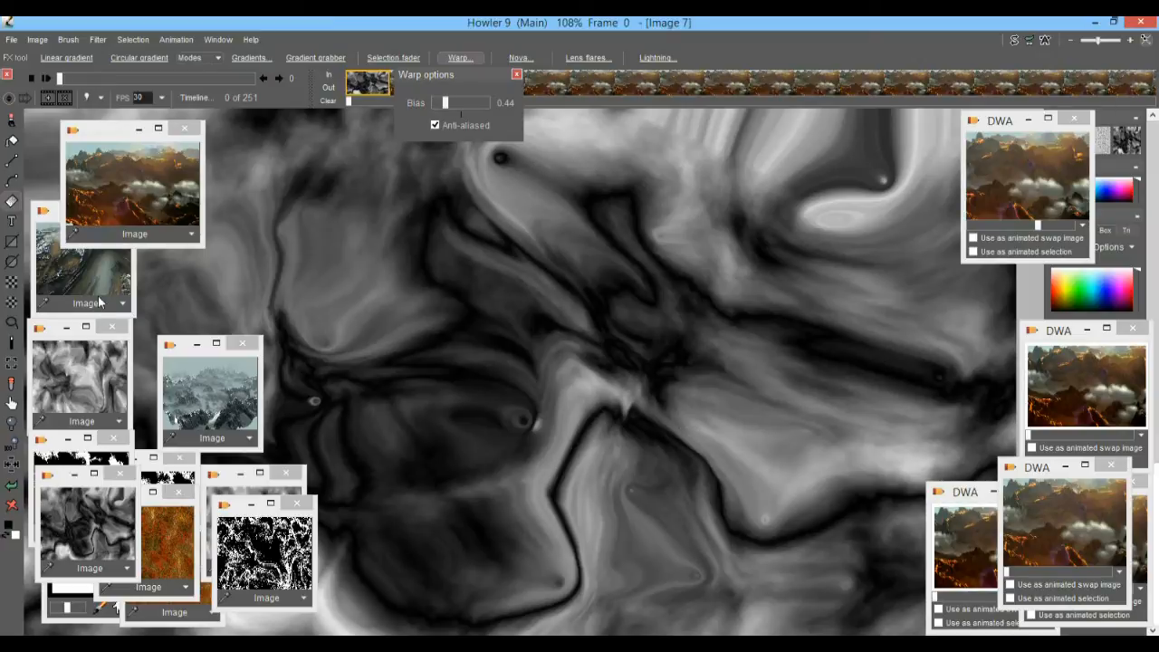
# Recall the lighter stored noise map for comparison, and bring the darker warped map back onto the canvas.
pyautogui.click(69, 367)
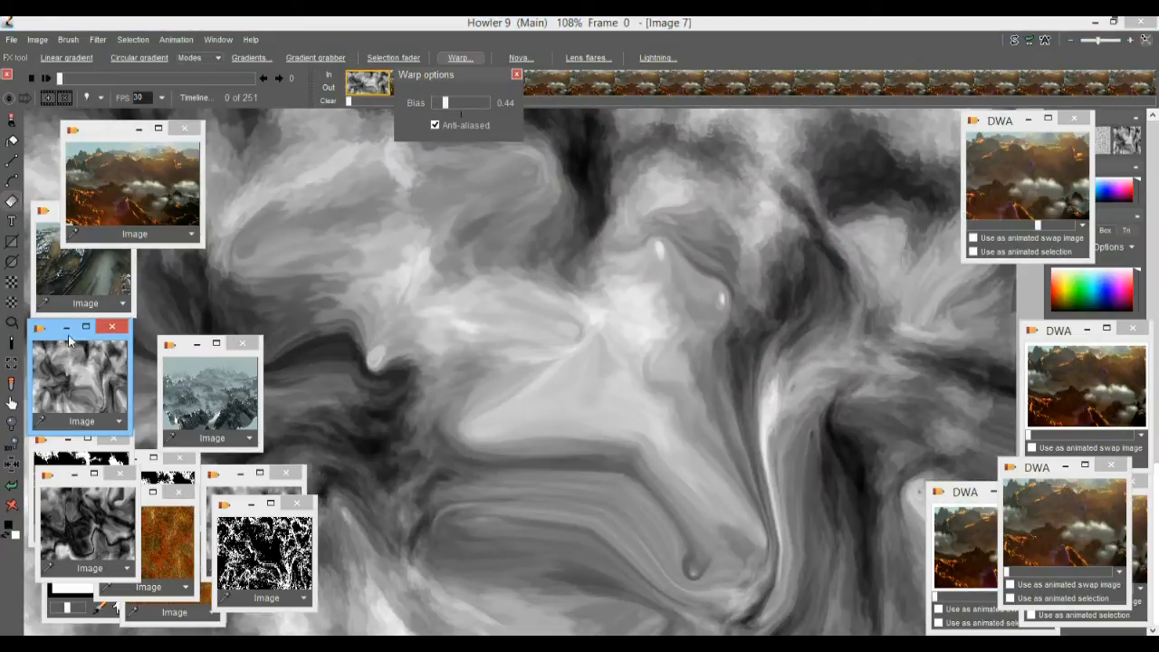
pyautogui.moveTo(55, 341); pyautogui.dragTo(322, 374)
pyautogui.moveTo(105, 352); pyautogui.dragTo(55, 345)
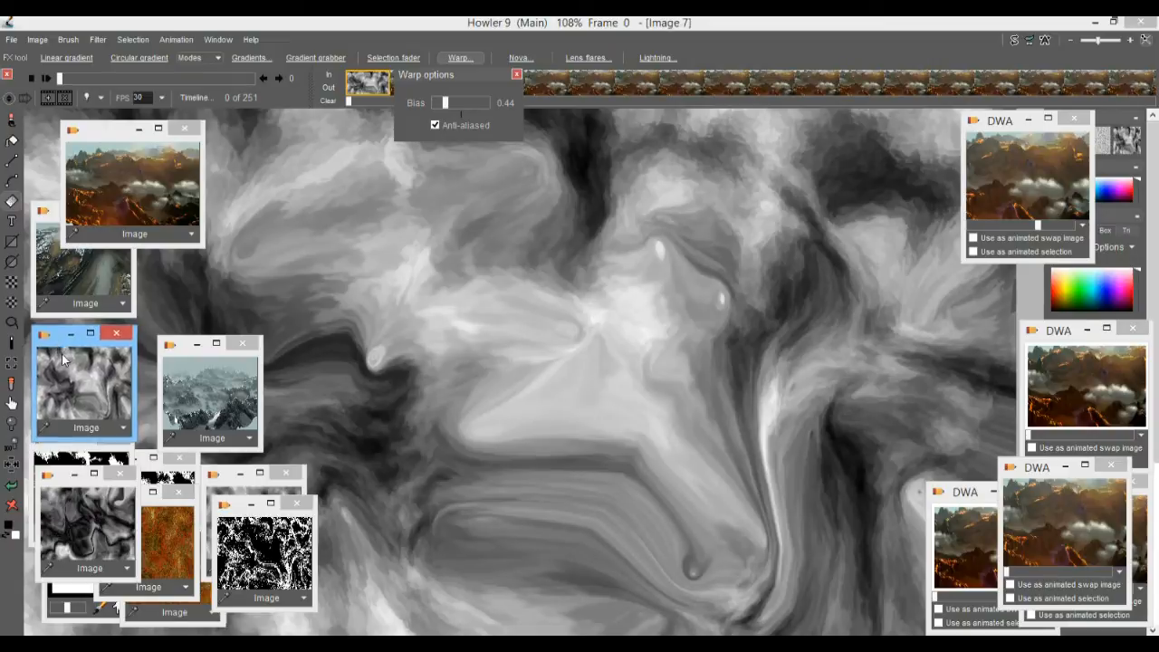
pyautogui.click(64, 474)
pyautogui.click(13, 486)
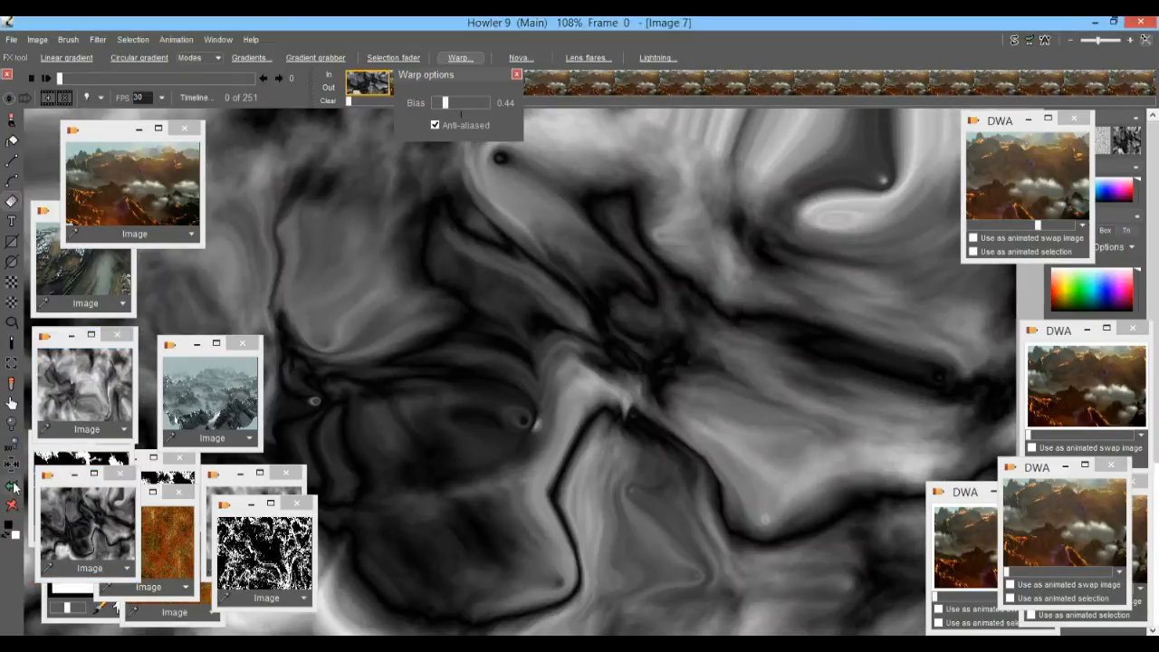
pyautogui.click(13, 486)
pyautogui.click(77, 515)
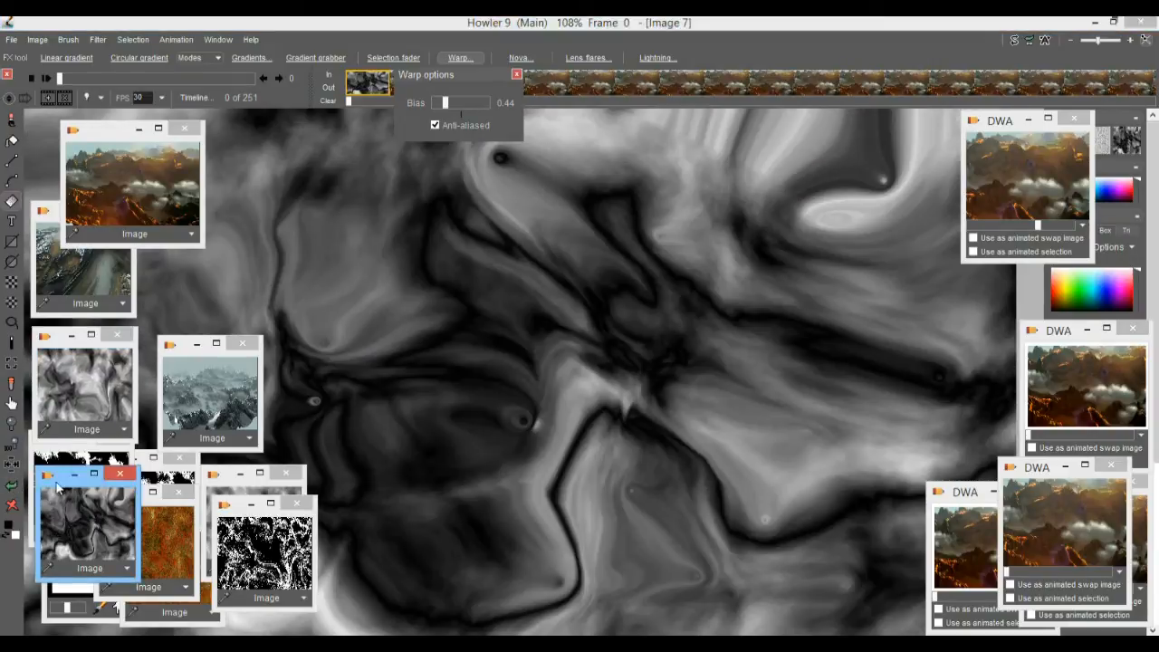
# Move the warped map's stored copy aside and minimise the black-and-white image that it covered.
pyautogui.moveTo(65, 494); pyautogui.dragTo(207, 494)
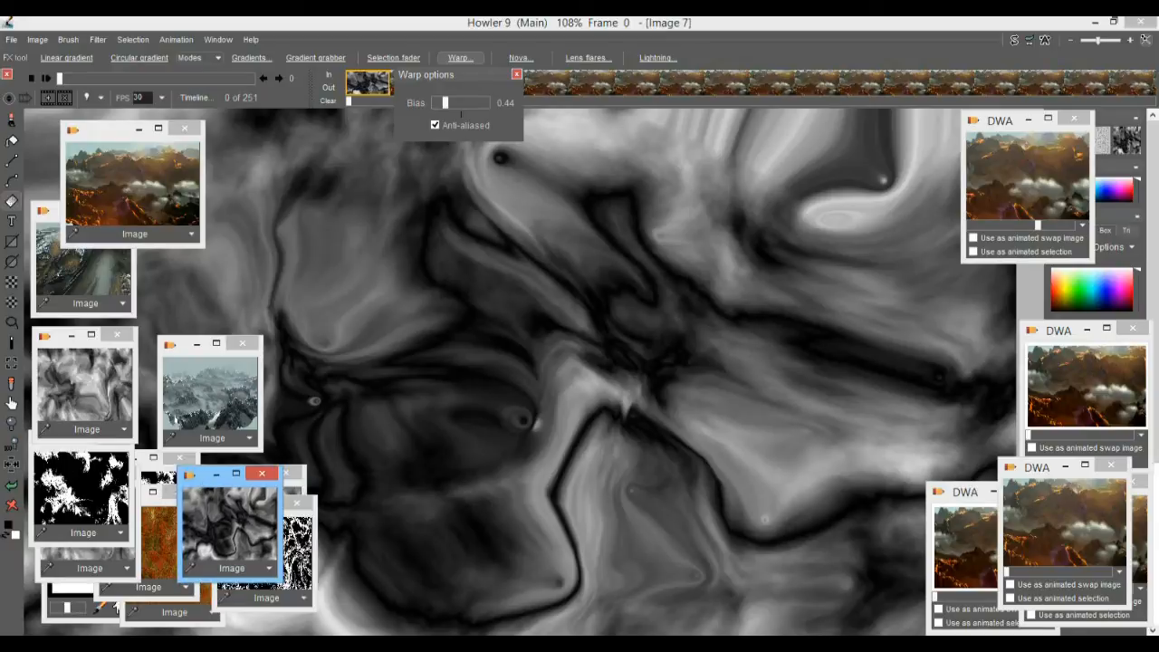
pyautogui.click(101, 464)
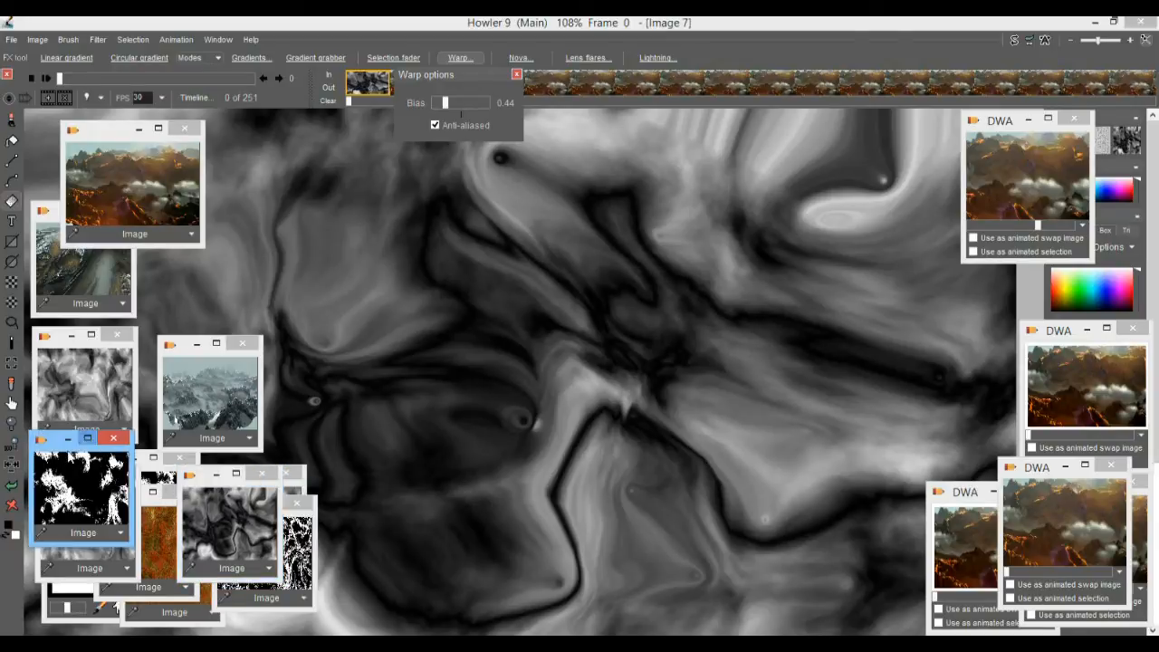
pyautogui.click(68, 438)
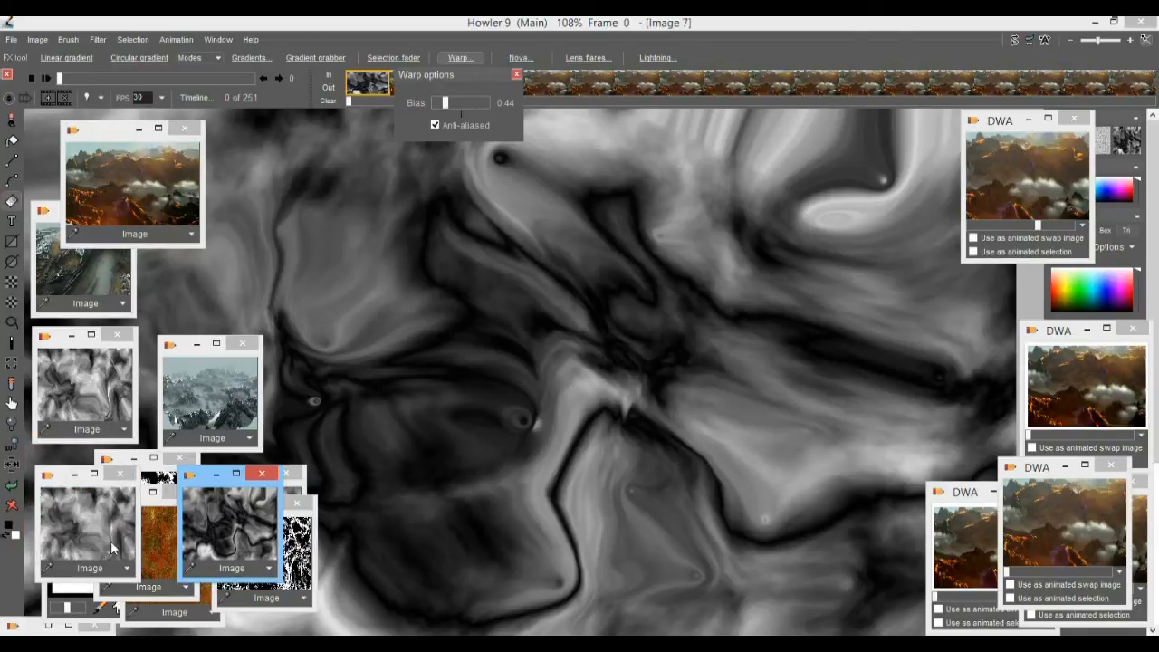
# Undo the warp pulls one after another, back to the original unwarped plasma noise.
pyautogui.click(13, 492)
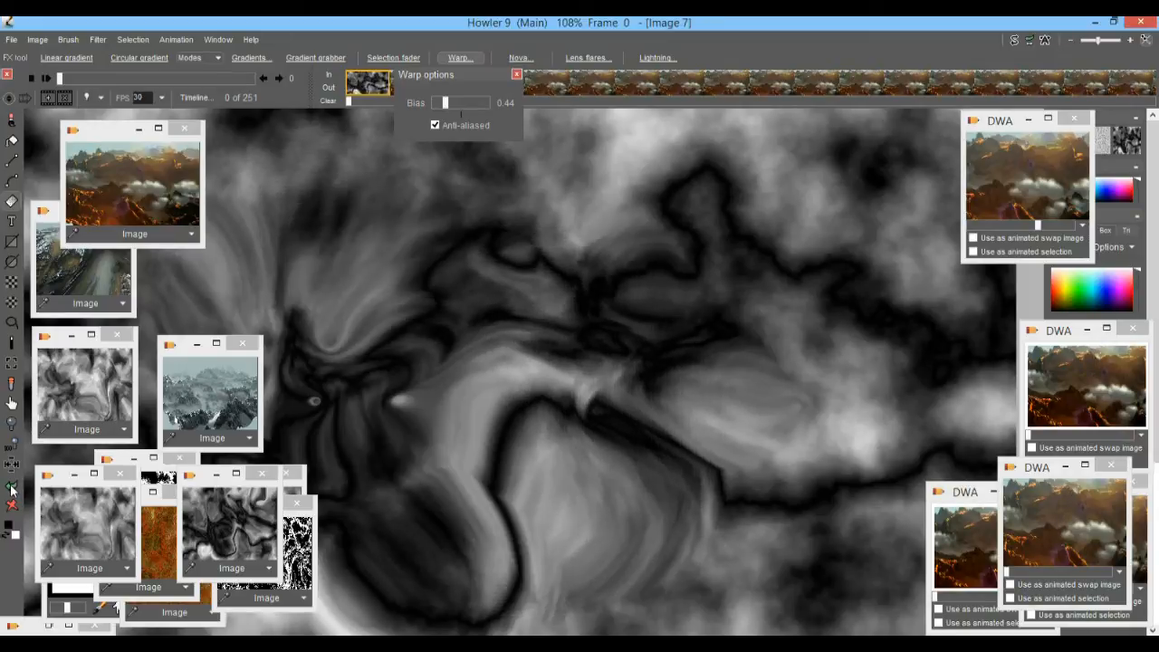
pyautogui.click(12, 490)
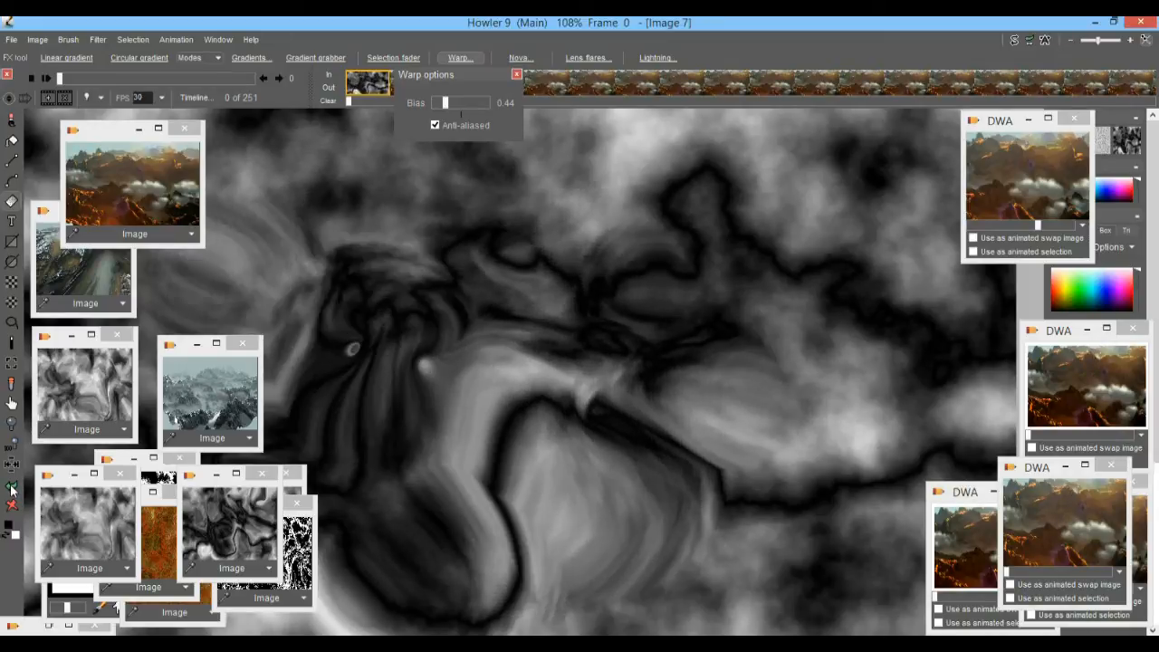
pyautogui.click(12, 489)
pyautogui.click(12, 490)
pyautogui.click(12, 490)
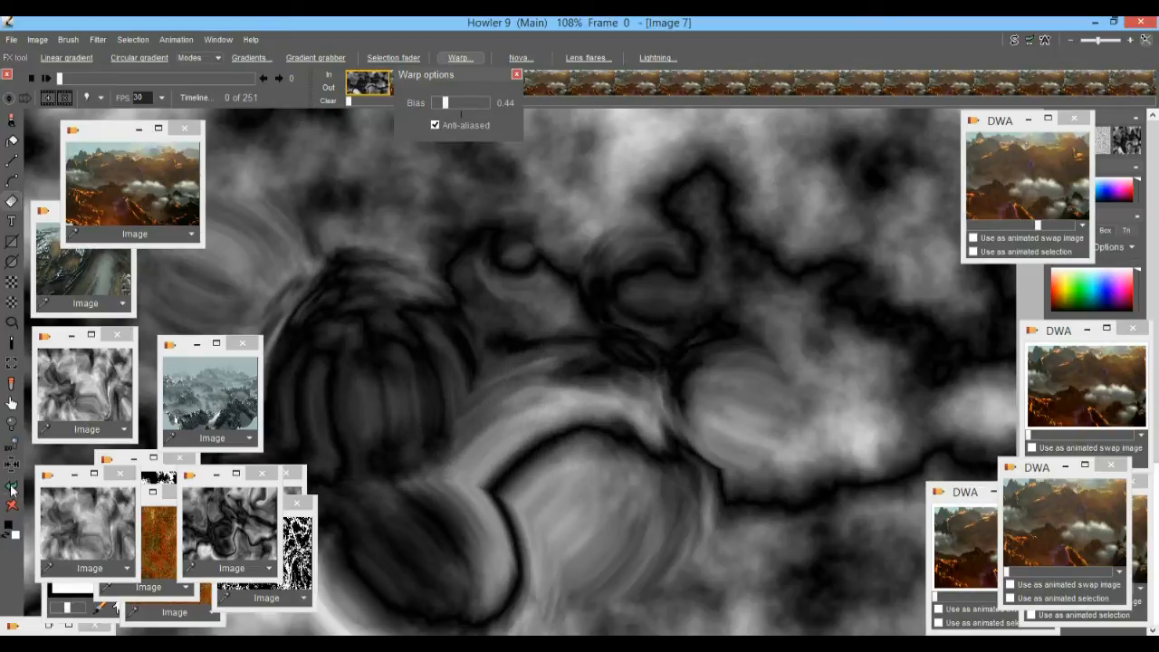
pyautogui.click(12, 490)
pyautogui.click(12, 490)
pyautogui.click(12, 490)
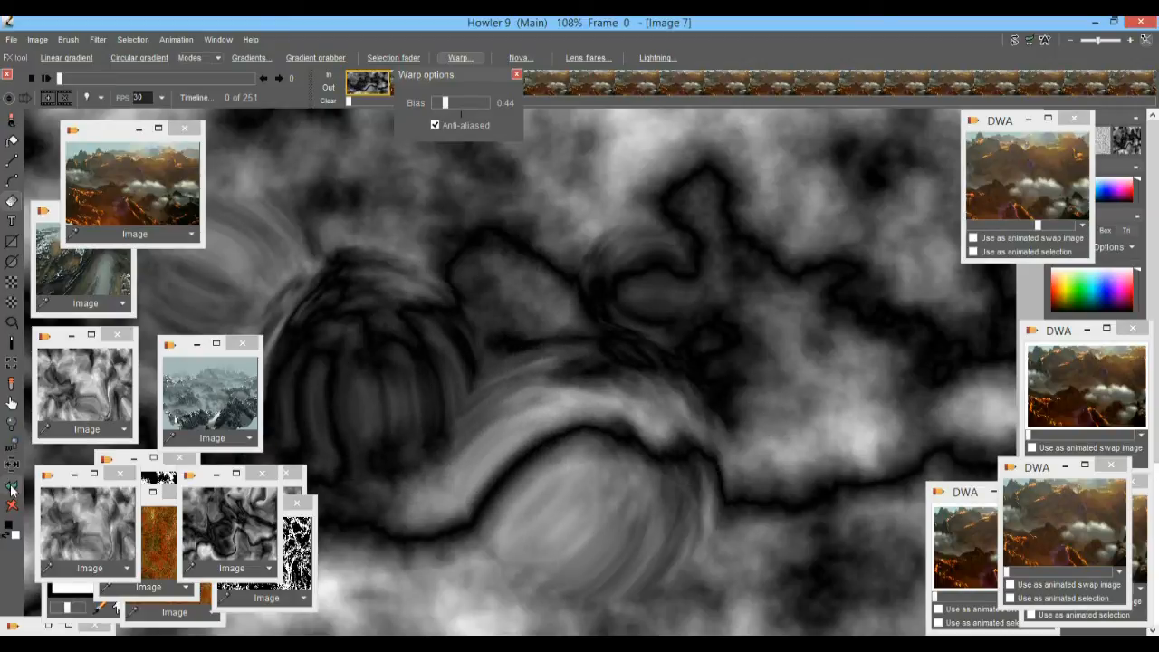
pyautogui.click(12, 490)
pyautogui.click(12, 490)
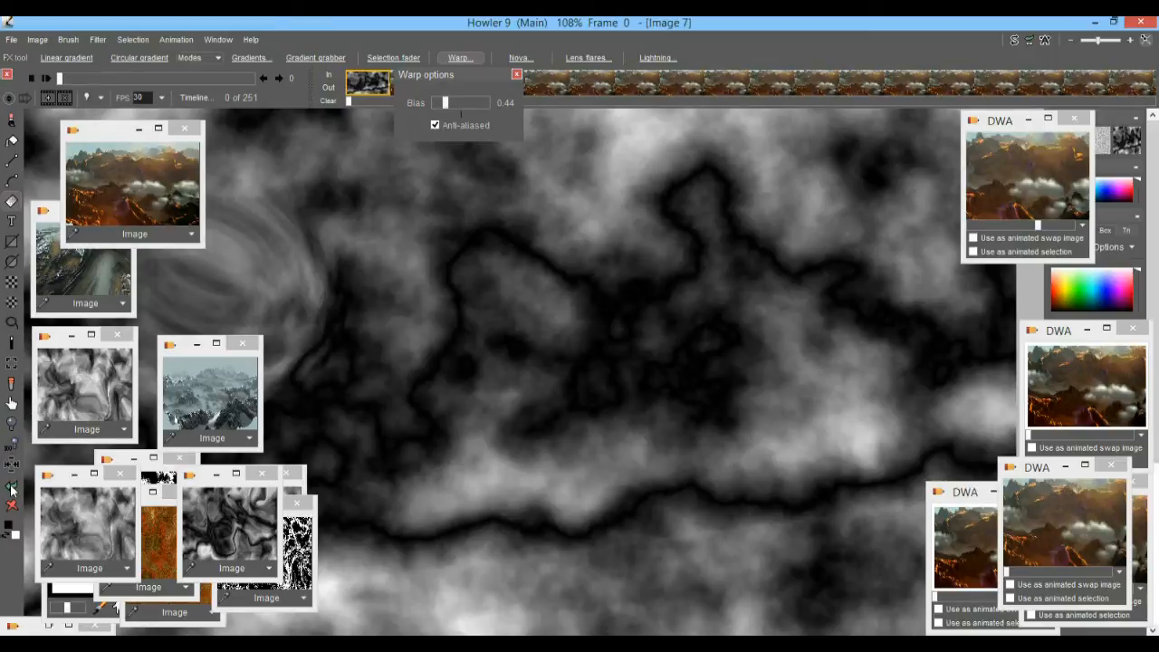
pyautogui.click(12, 489)
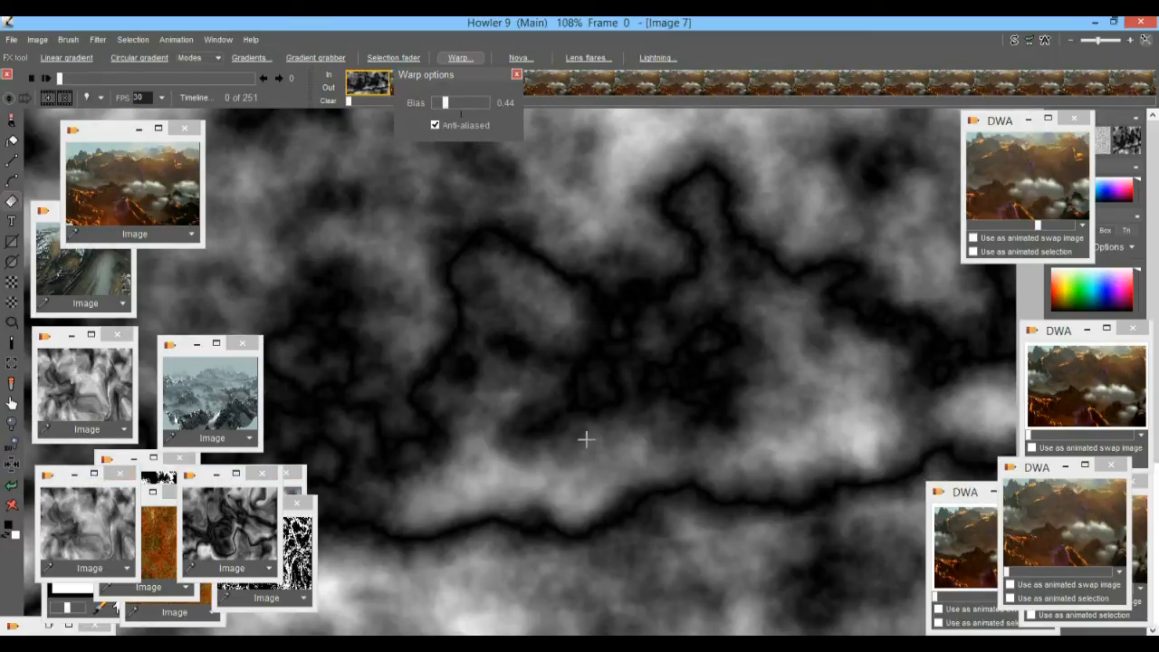
# Store an image copy of the unwarped noise and place the warped map's stored copy beside it over the canvas's lower area.
pyautogui.click(47, 39)
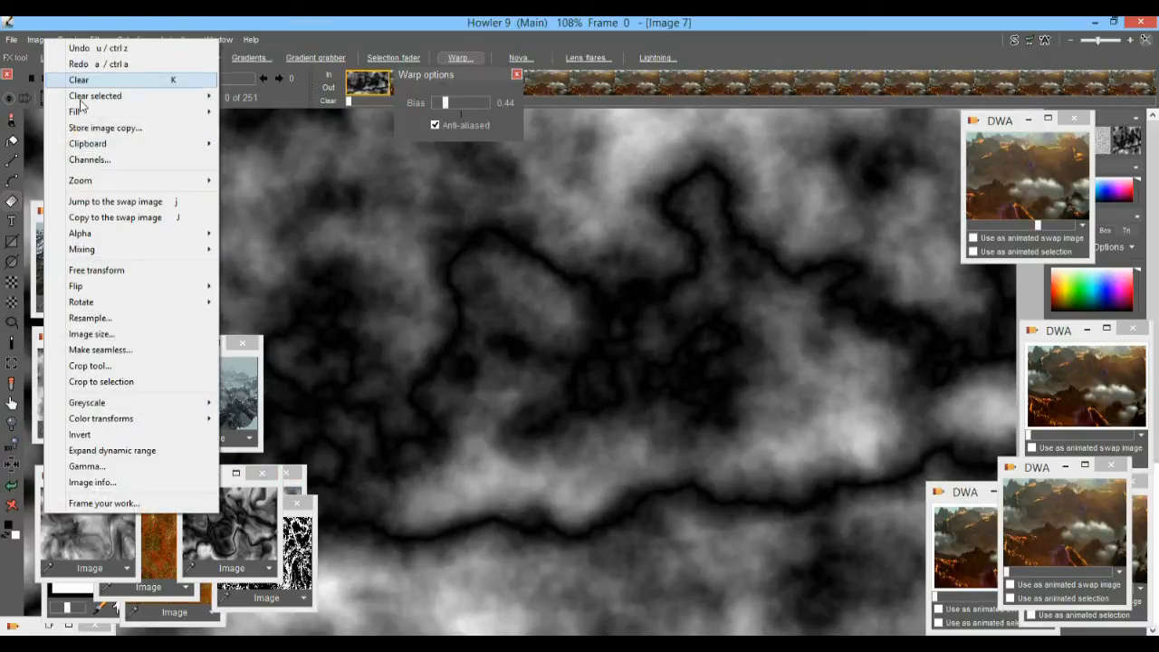
pyautogui.click(90, 124)
pyautogui.moveTo(72, 493); pyautogui.dragTo(817, 515)
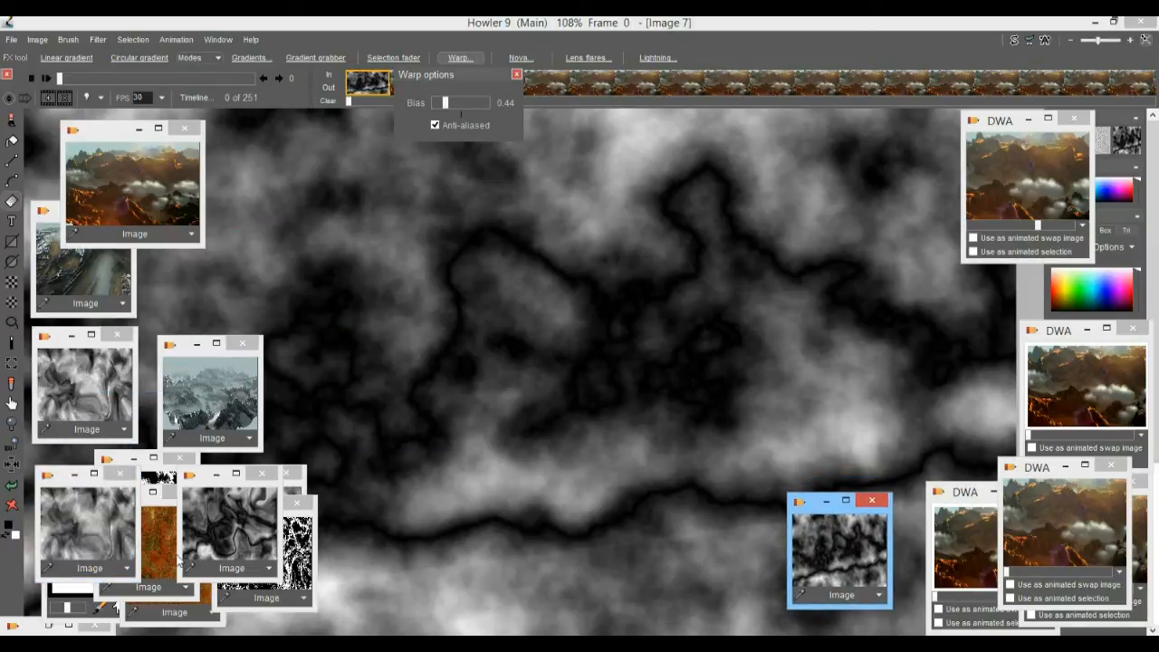
pyautogui.click(230, 529)
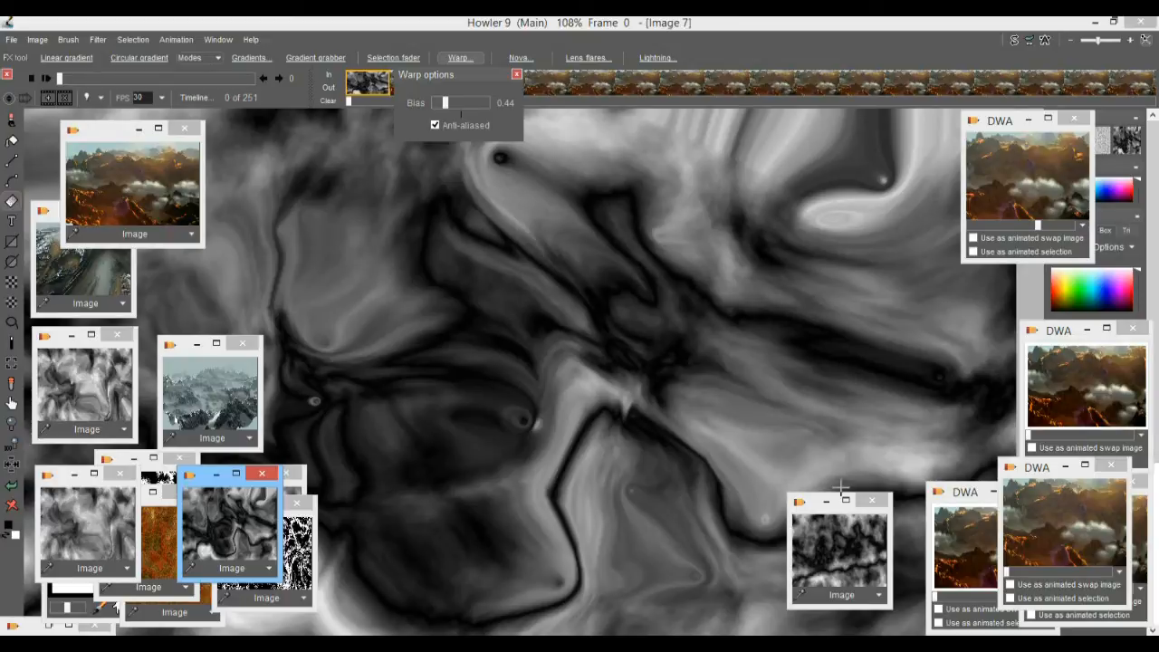
pyautogui.moveTo(212, 487); pyautogui.dragTo(662, 512)
# Compare the unwarped and warped noise maps by recalling their stored copies alternately, ending on the warped one.
pyautogui.click(849, 548)
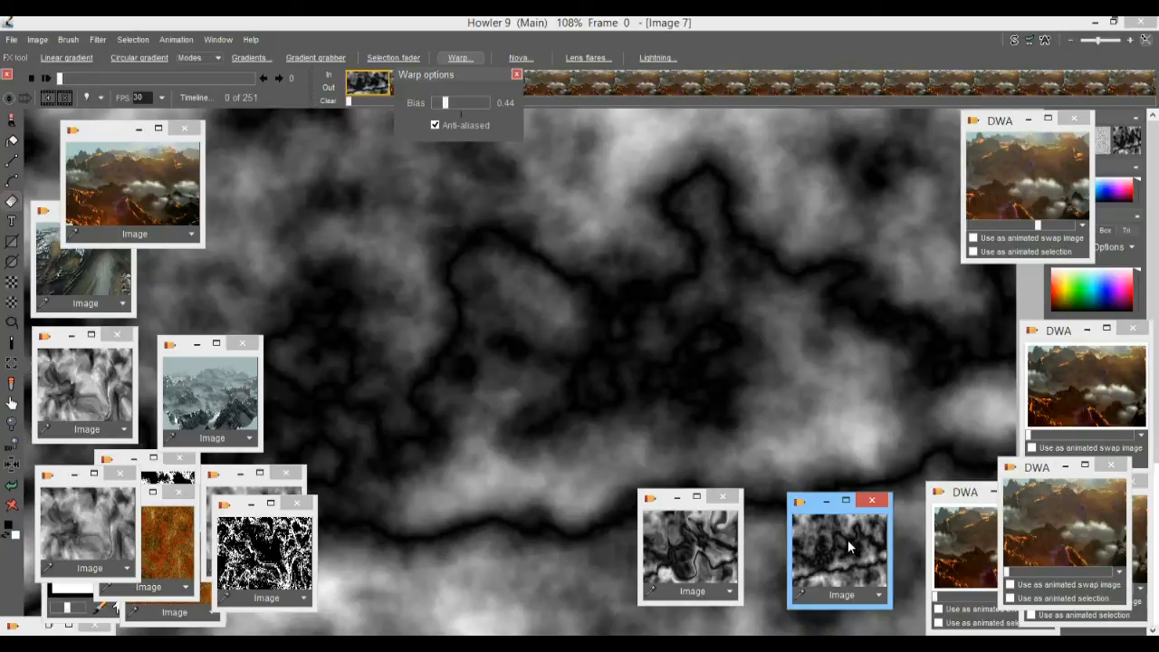
pyautogui.click(688, 548)
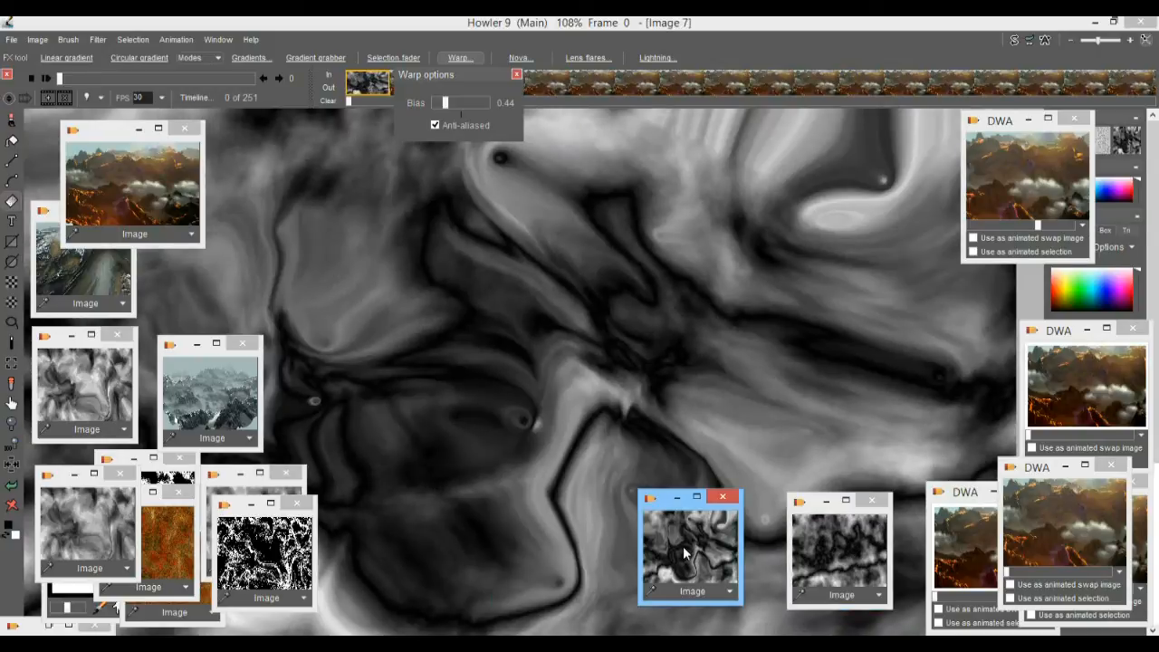
pyautogui.click(843, 550)
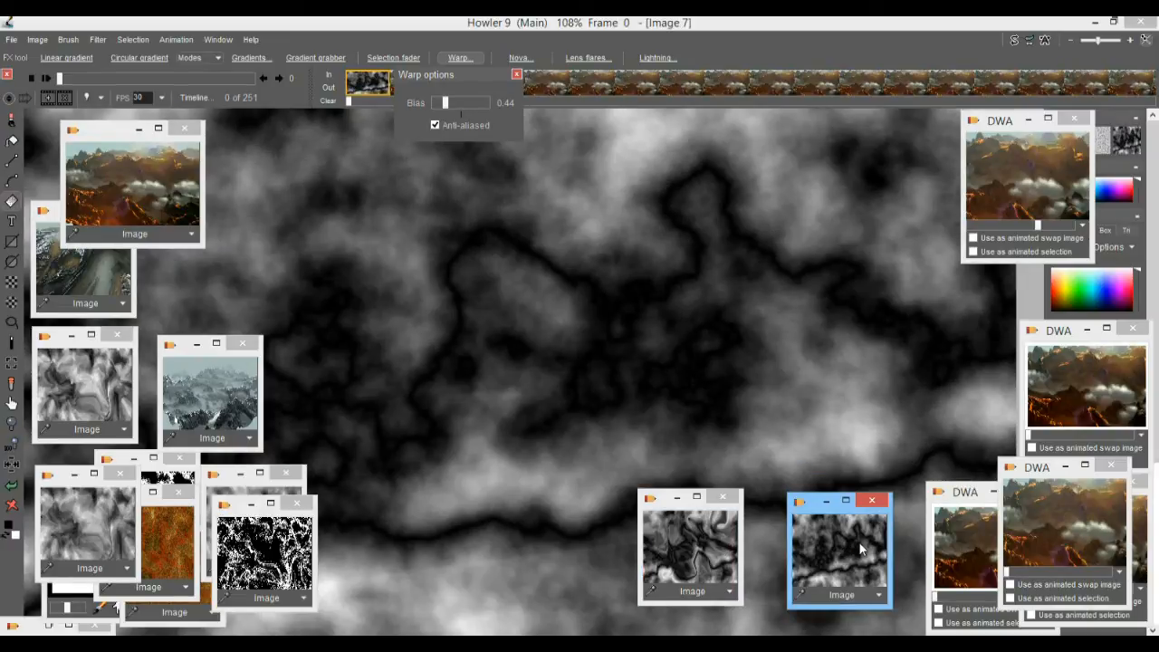
pyautogui.click(693, 541)
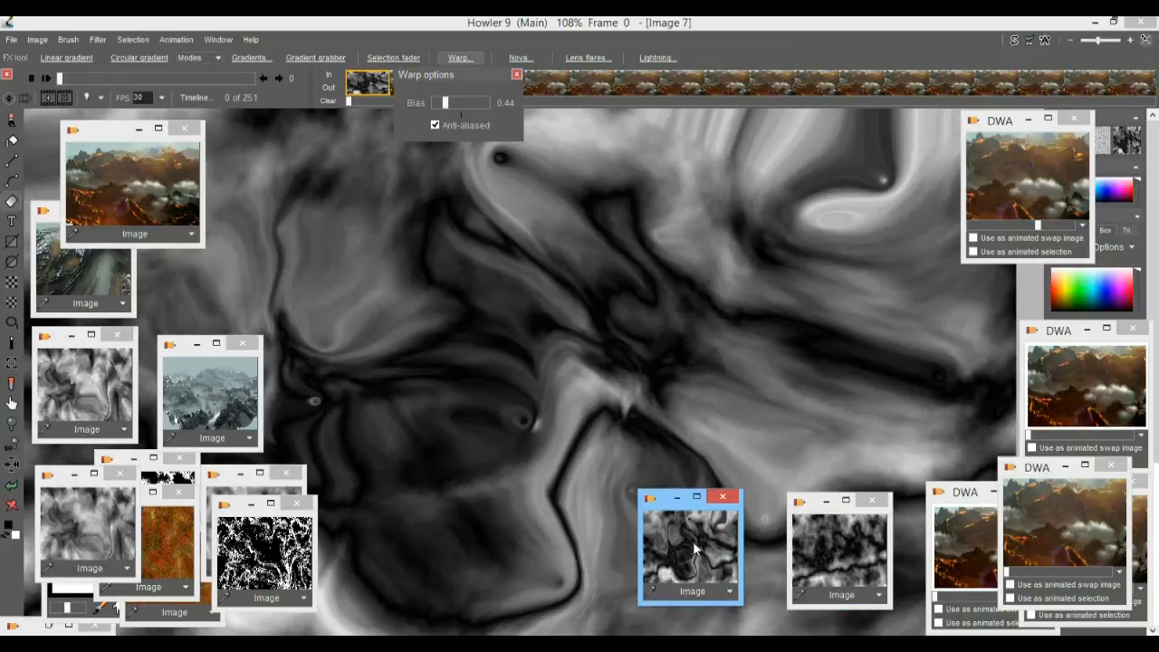
# Try the interactive undo control on the warped map and close it.
pyautogui.click(1030, 41)
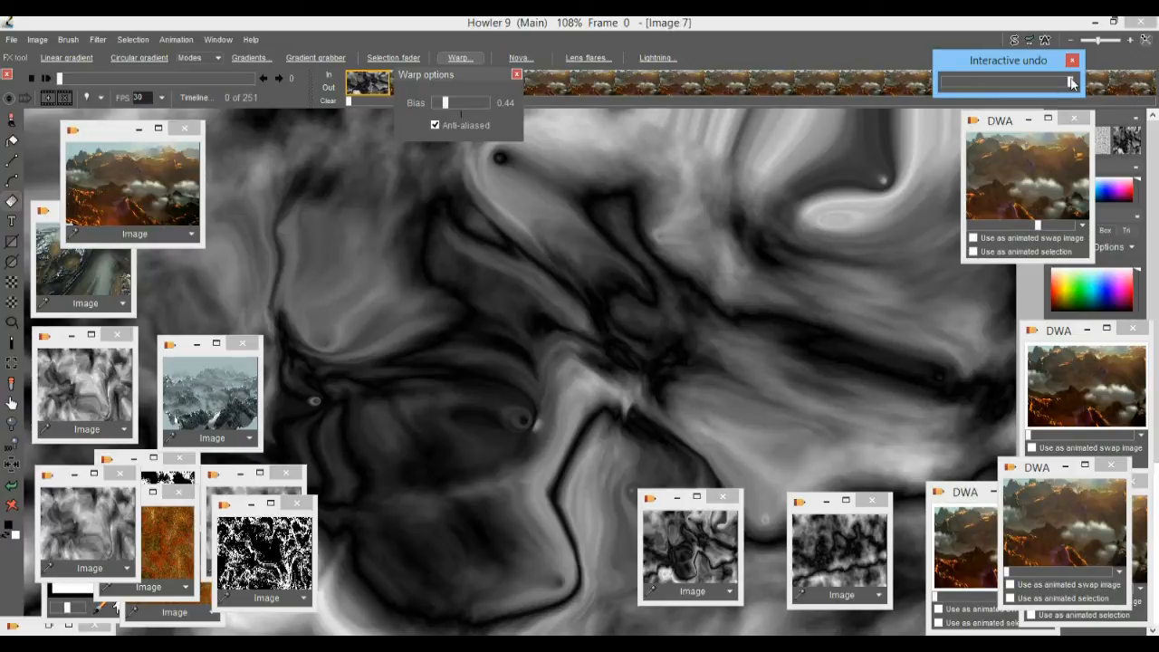
pyautogui.moveTo(1070, 79)
pyautogui.mouseDown()
pyautogui.moveTo(854, 87)
pyautogui.moveTo(1131, 80)
pyautogui.moveTo(942, 84)
pyautogui.moveTo(1073, 84)
pyautogui.mouseUp()
pyautogui.click(1072, 60)
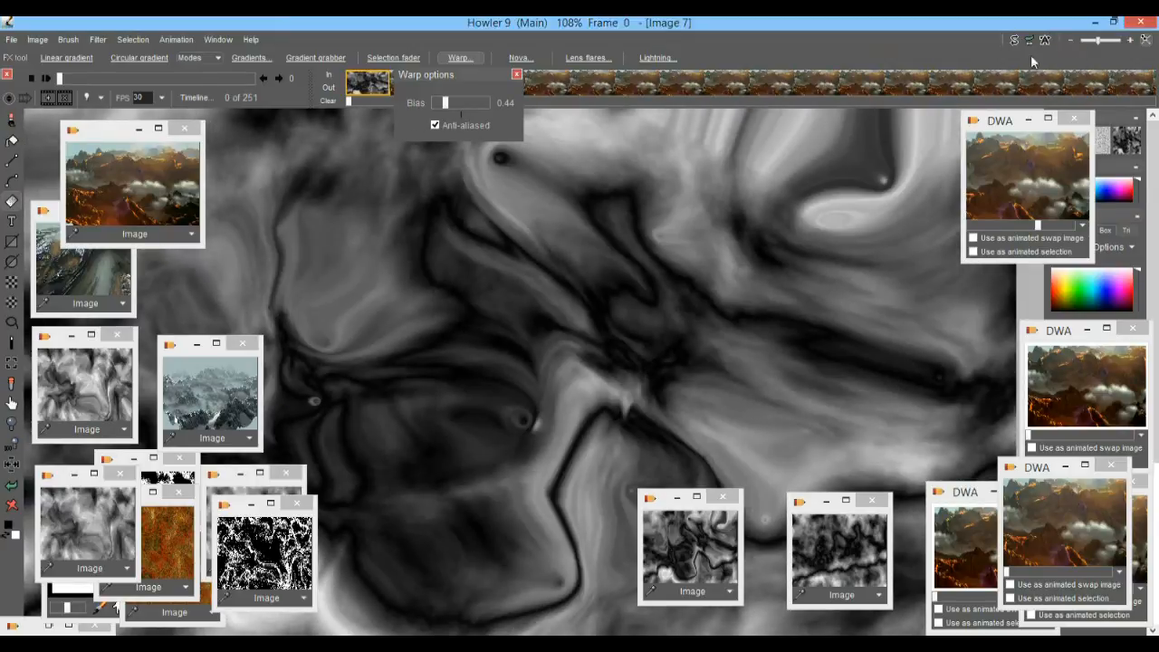
# Try fading the last action with a setting of 0, and cancel the fade.
pyautogui.click(94, 39)
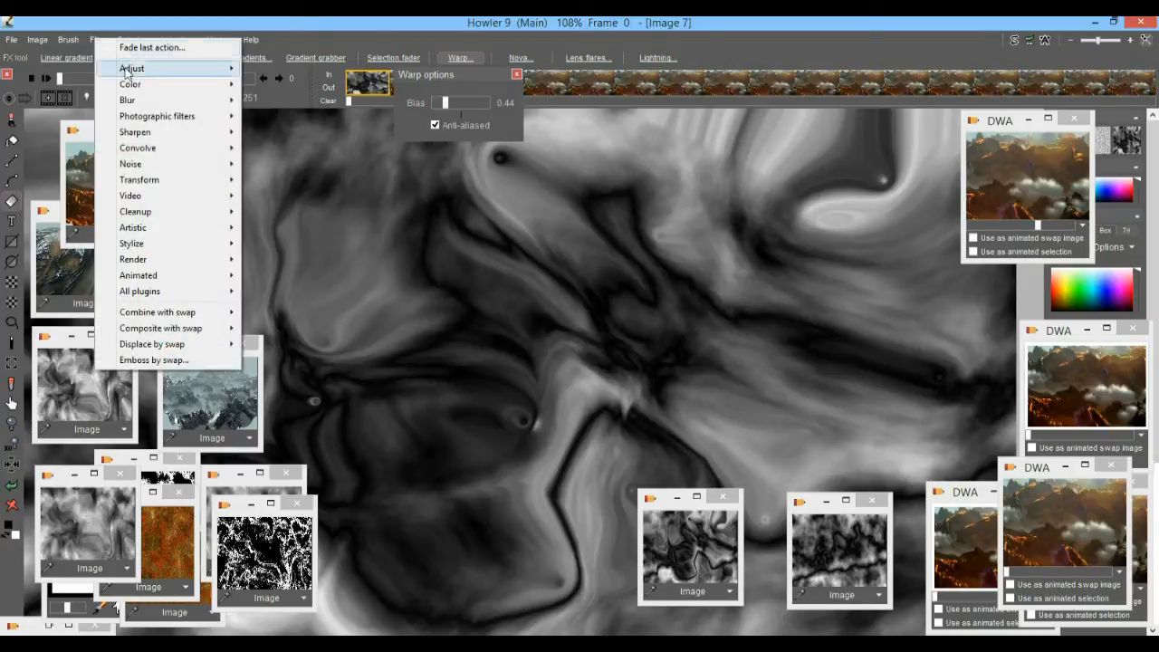
pyautogui.moveTo(140, 86)
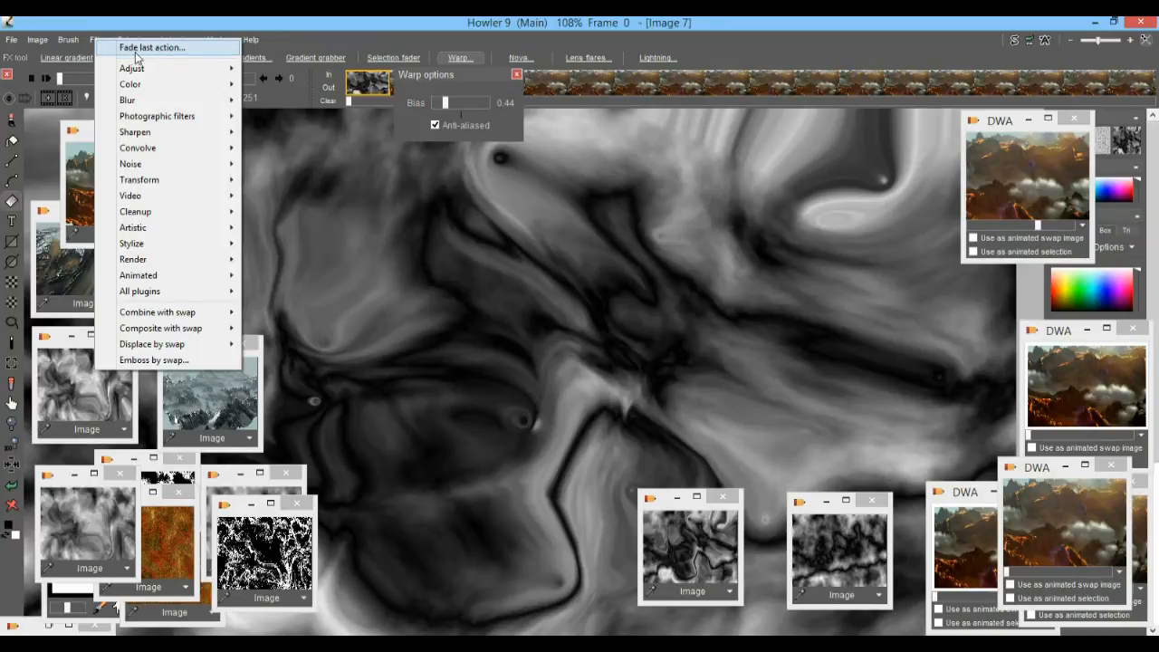
pyautogui.click(136, 50)
pyautogui.moveTo(568, 327); pyautogui.dragTo(521, 324)
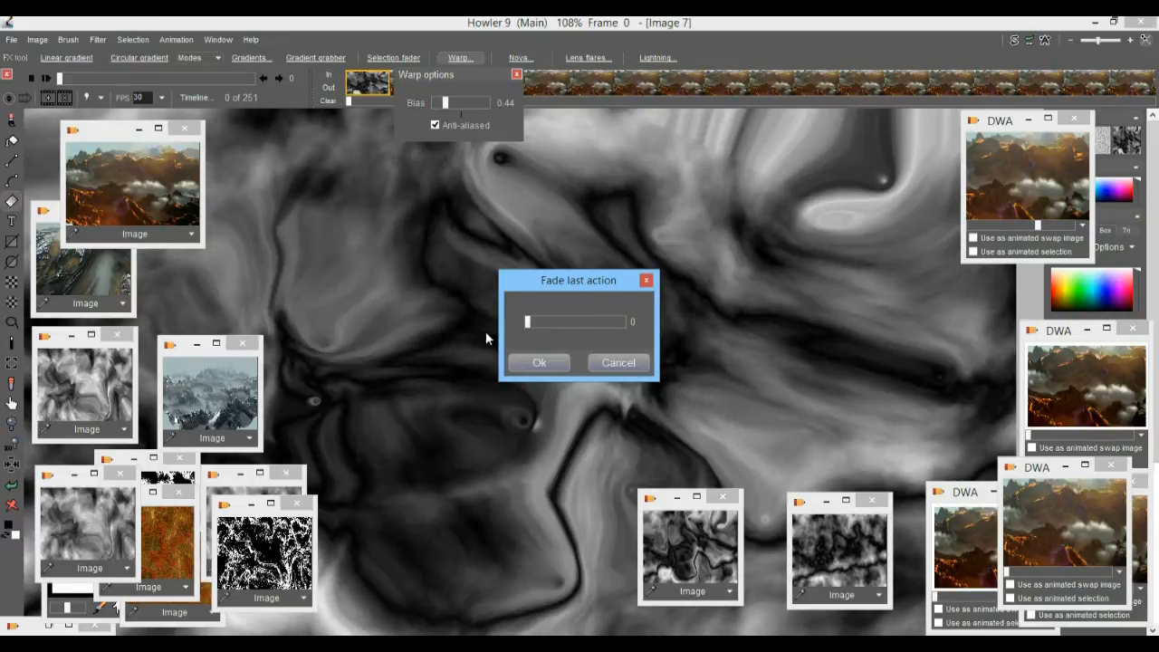
pyautogui.click(623, 364)
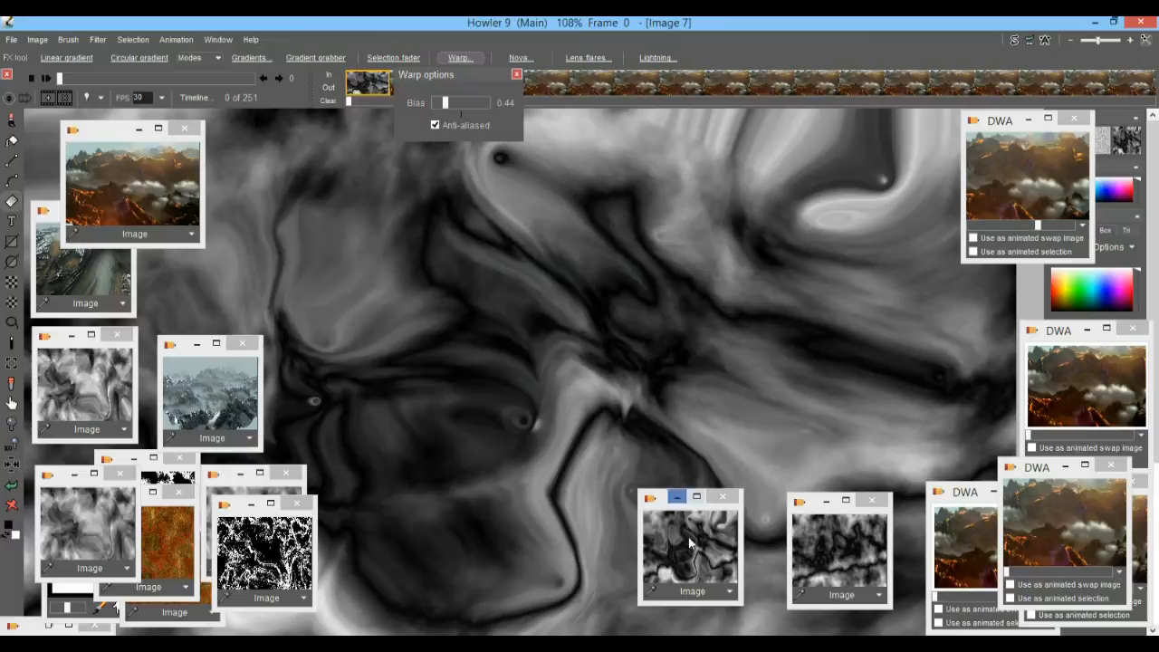
# Recall the stored unwarped and warped maps in turn, and fade the warp about halfway with interactive undo.
pyautogui.click(864, 554)
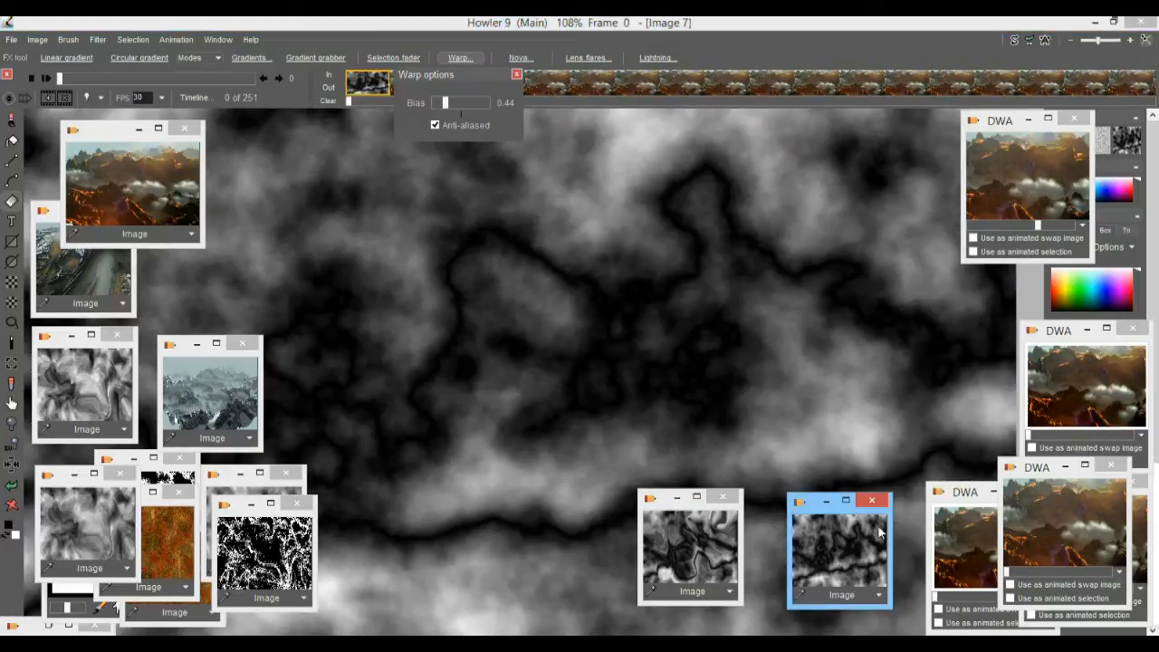
pyautogui.click(707, 544)
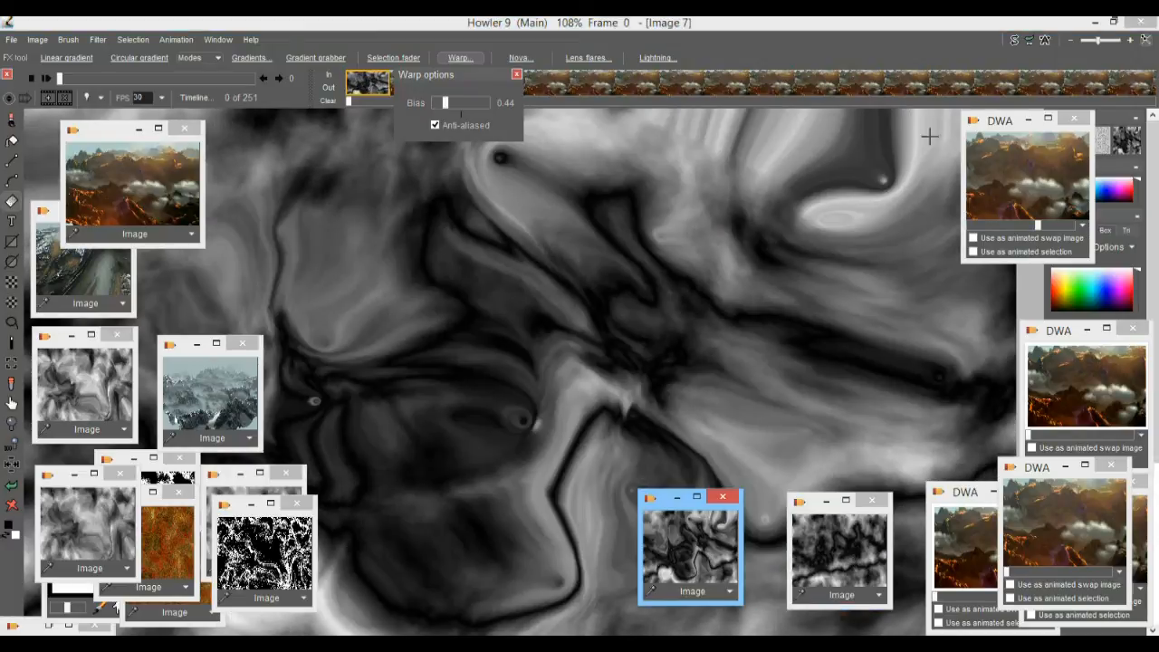
pyautogui.click(1028, 41)
pyautogui.moveTo(1050, 83); pyautogui.dragTo(1012, 83)
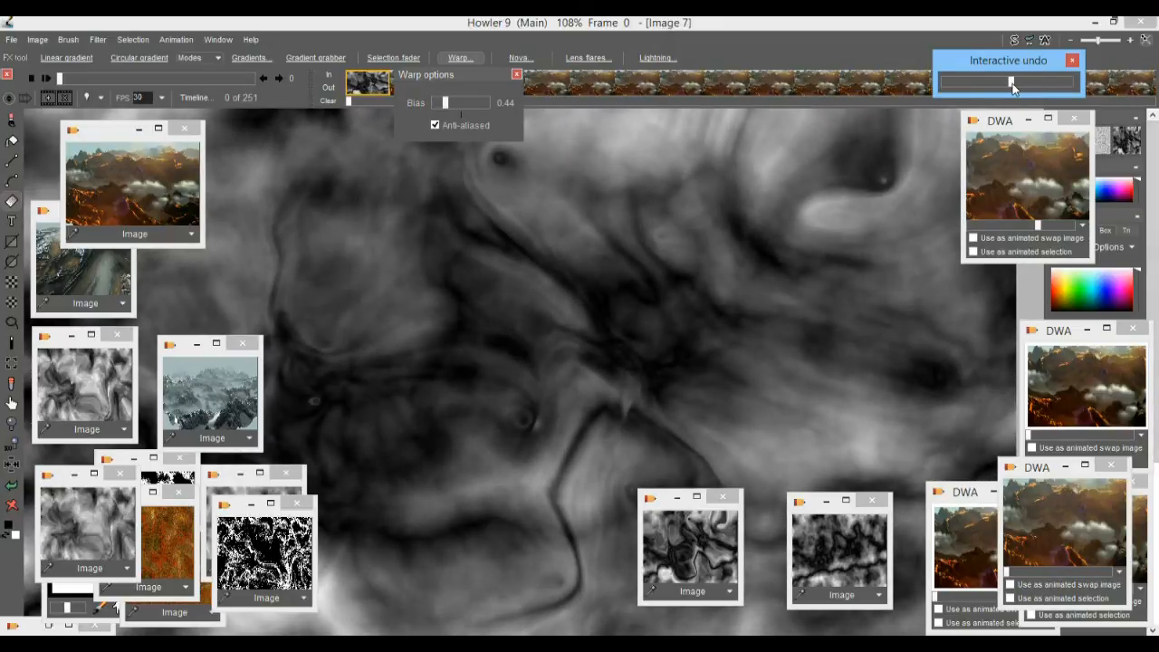
pyautogui.click(885, 20)
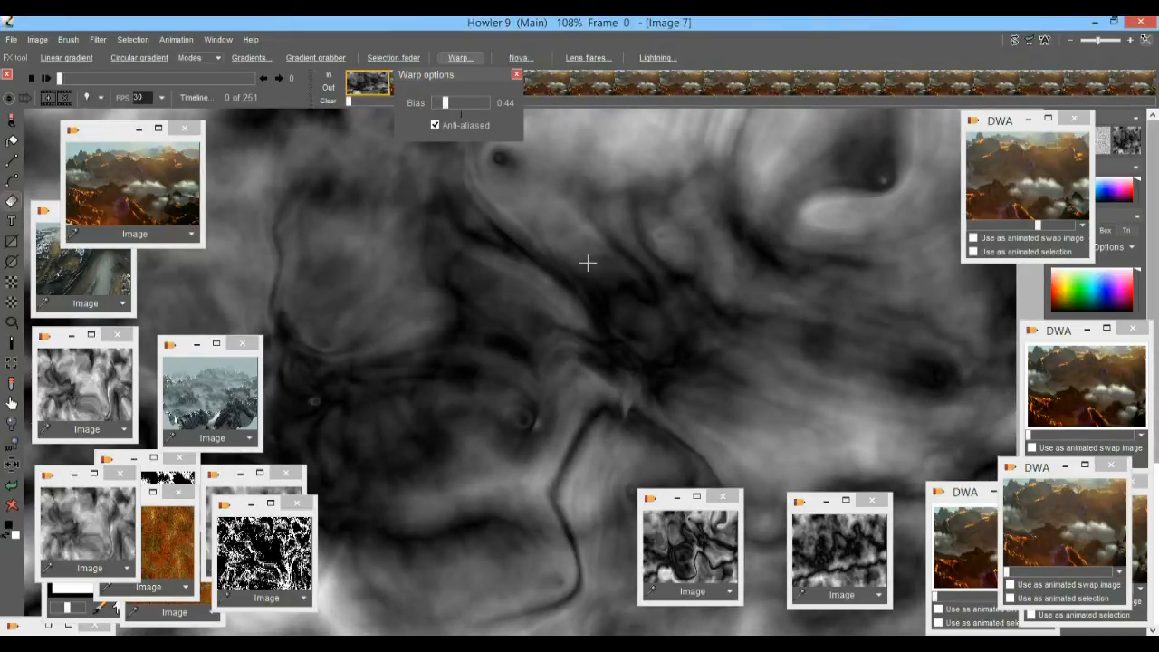
# Expand the dynamic range of the partly faded warped map.
pyautogui.click(37, 40)
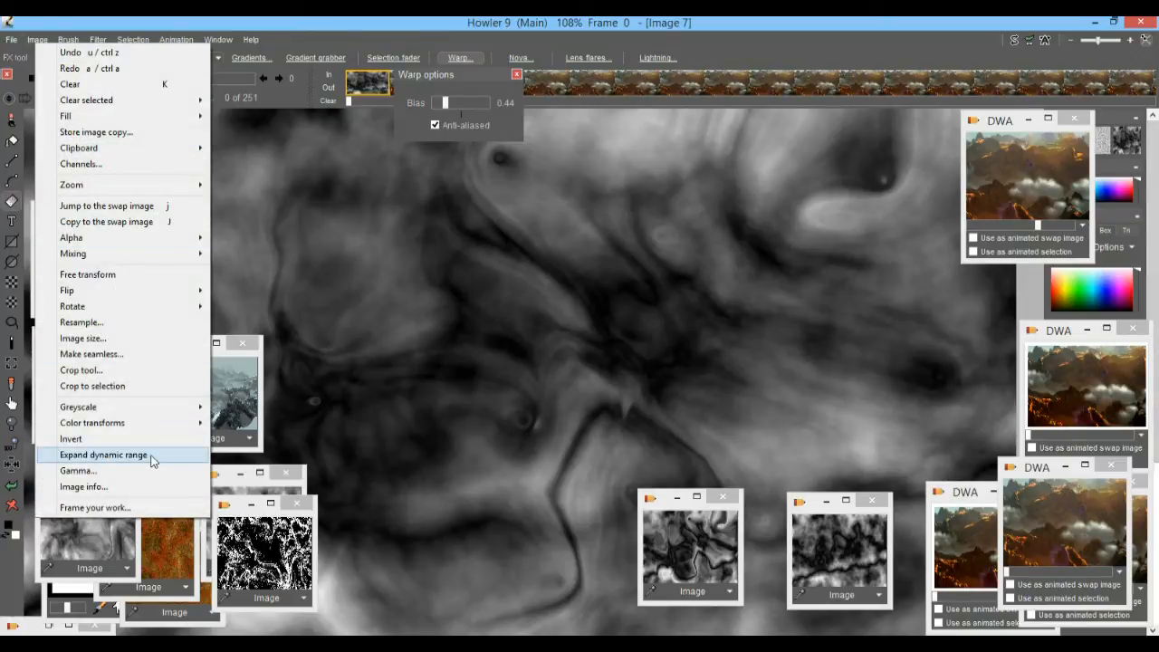
pyautogui.click(103, 454)
pyautogui.click(659, 400)
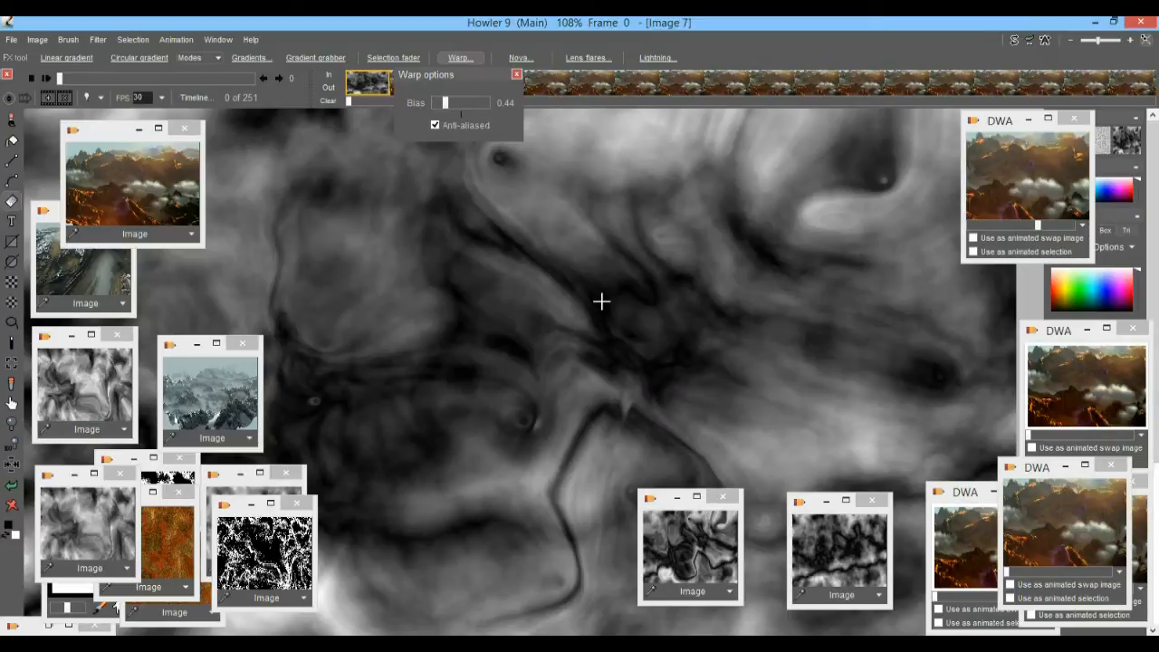
# Store an image copy of the blended map and place it beside the warped map's stored copy below the canvas.
pyautogui.scroll(-5, 626, 356)
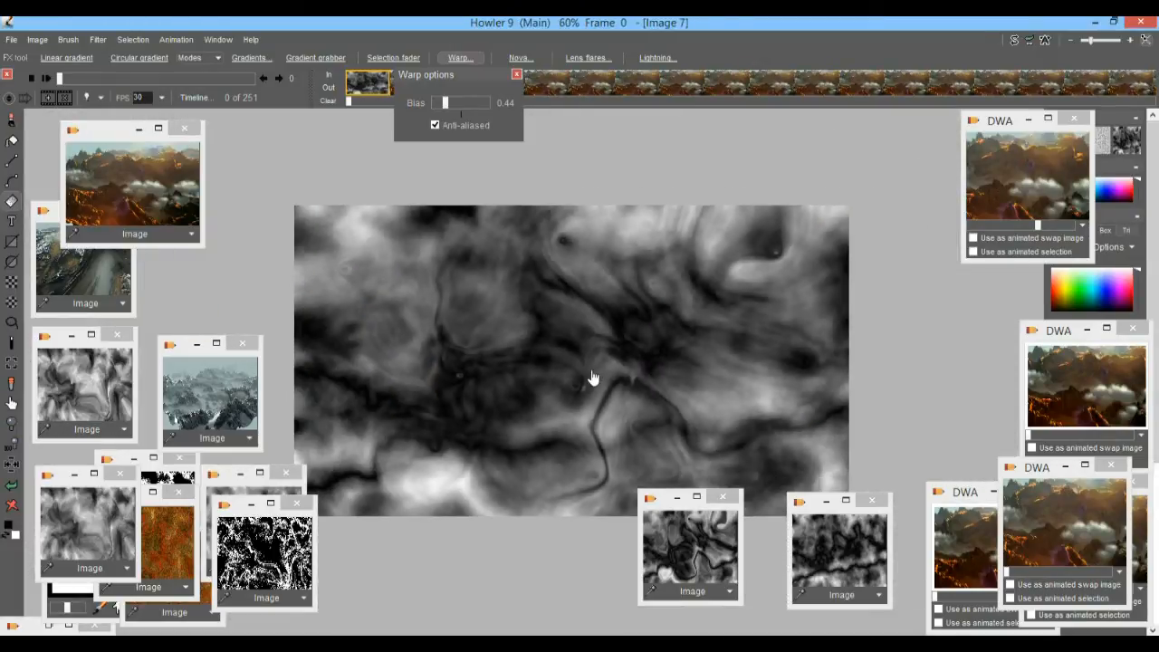
pyautogui.moveTo(605, 377); pyautogui.dragTo(671, 326)
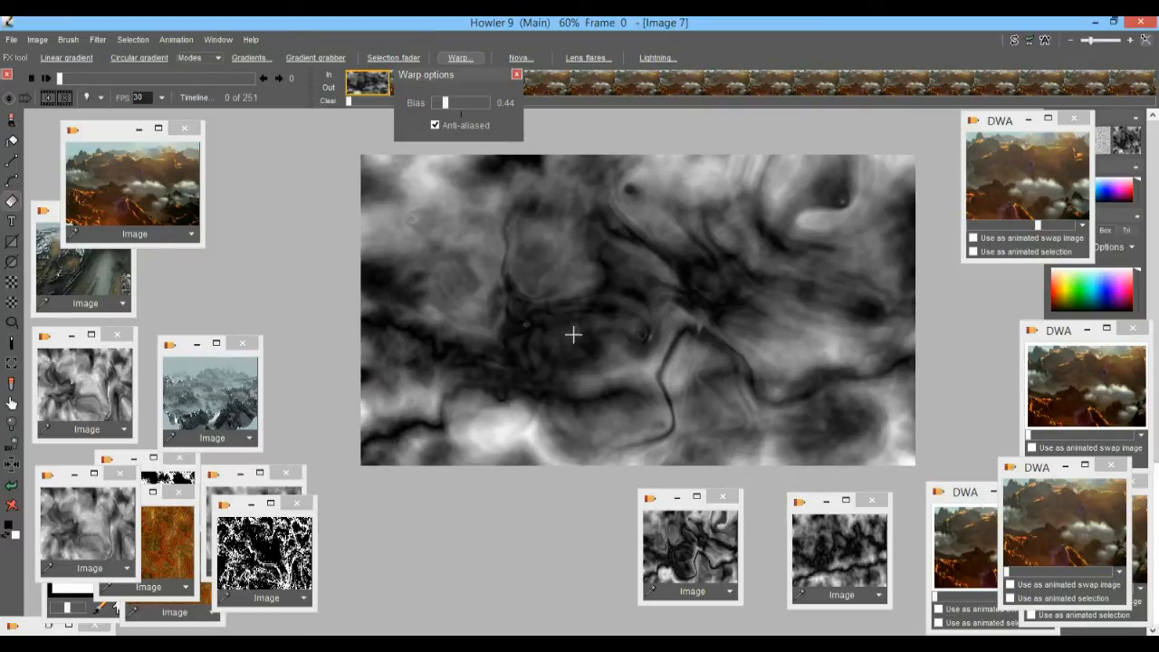
pyautogui.scroll(1, 610, 305)
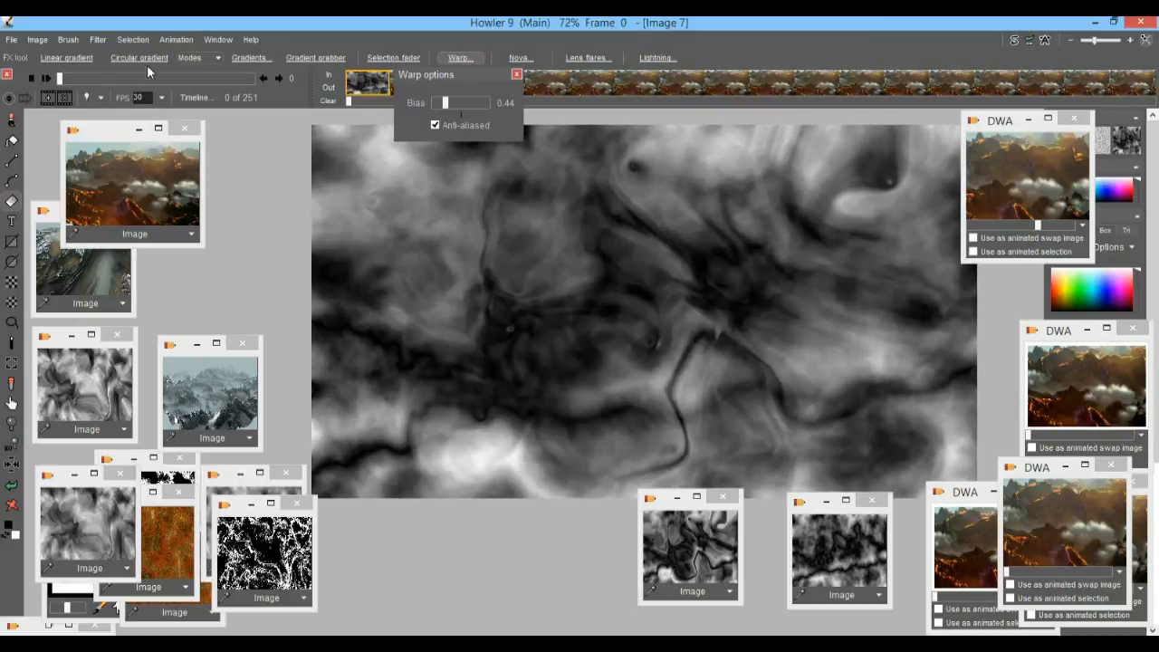
pyautogui.click(37, 40)
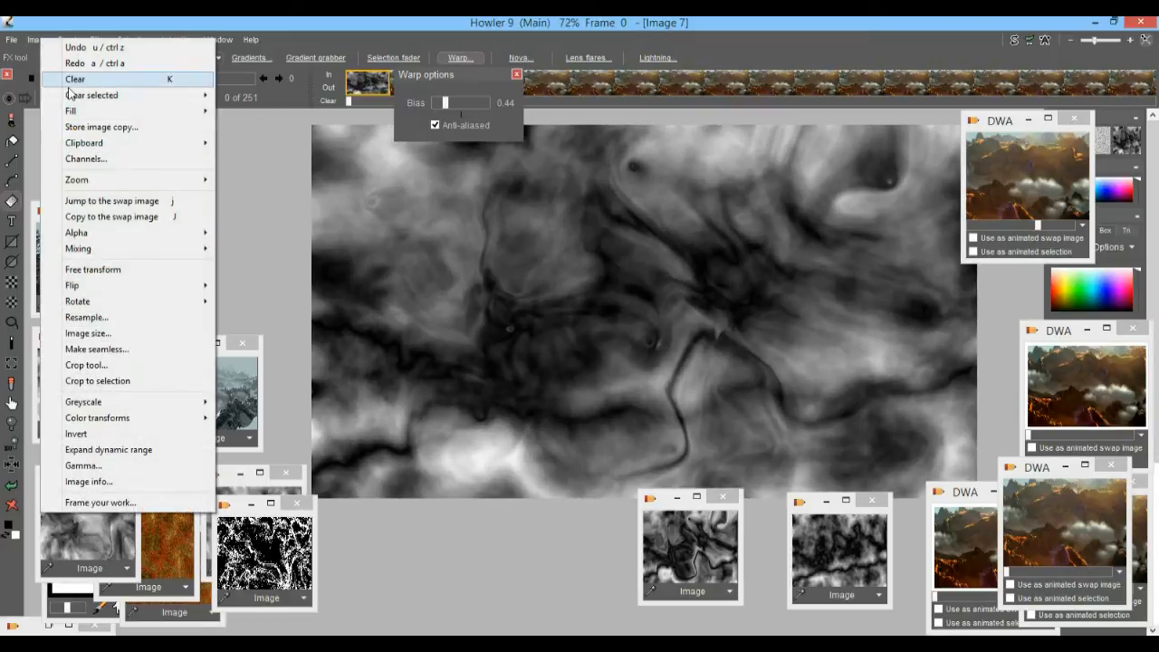
pyautogui.click(108, 132)
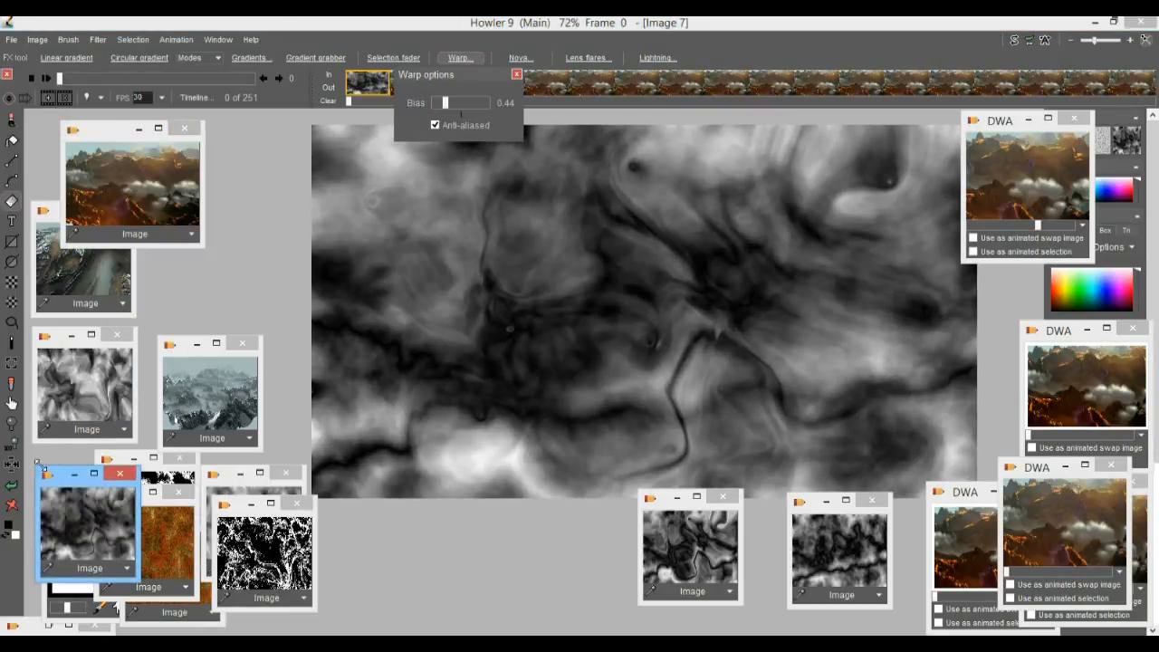
pyautogui.moveTo(84, 480); pyautogui.dragTo(540, 528)
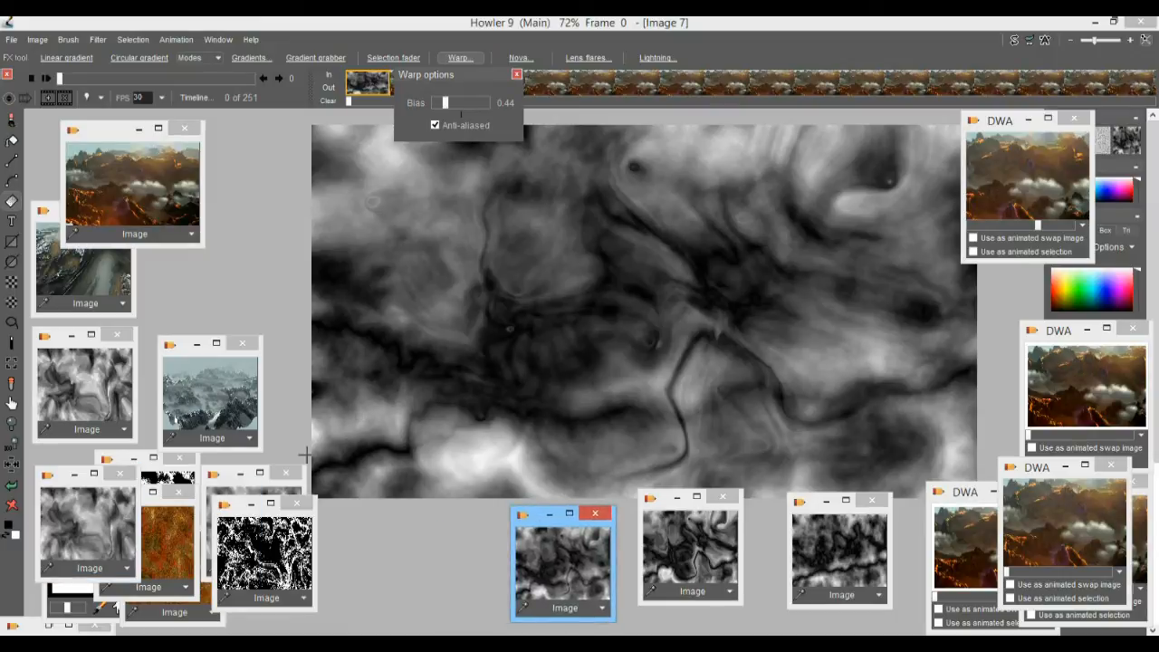
# Minimize the black-and-white stored images and several older greyscale copies stacked beside the canvas.
pyautogui.click(251, 505)
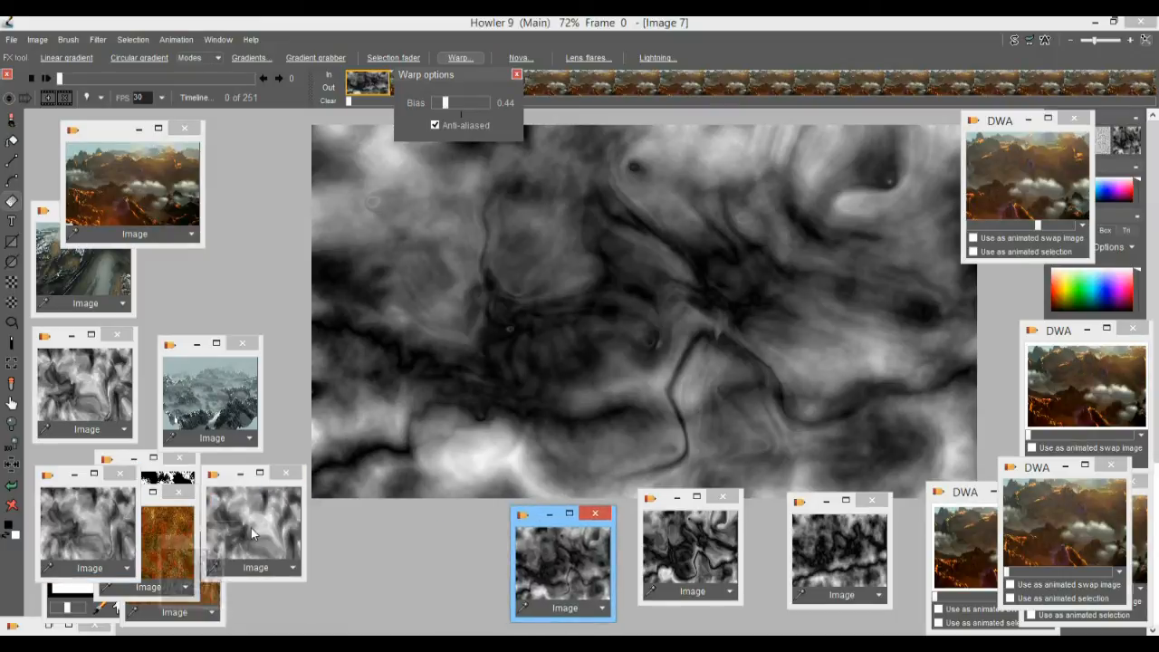
pyautogui.click(239, 473)
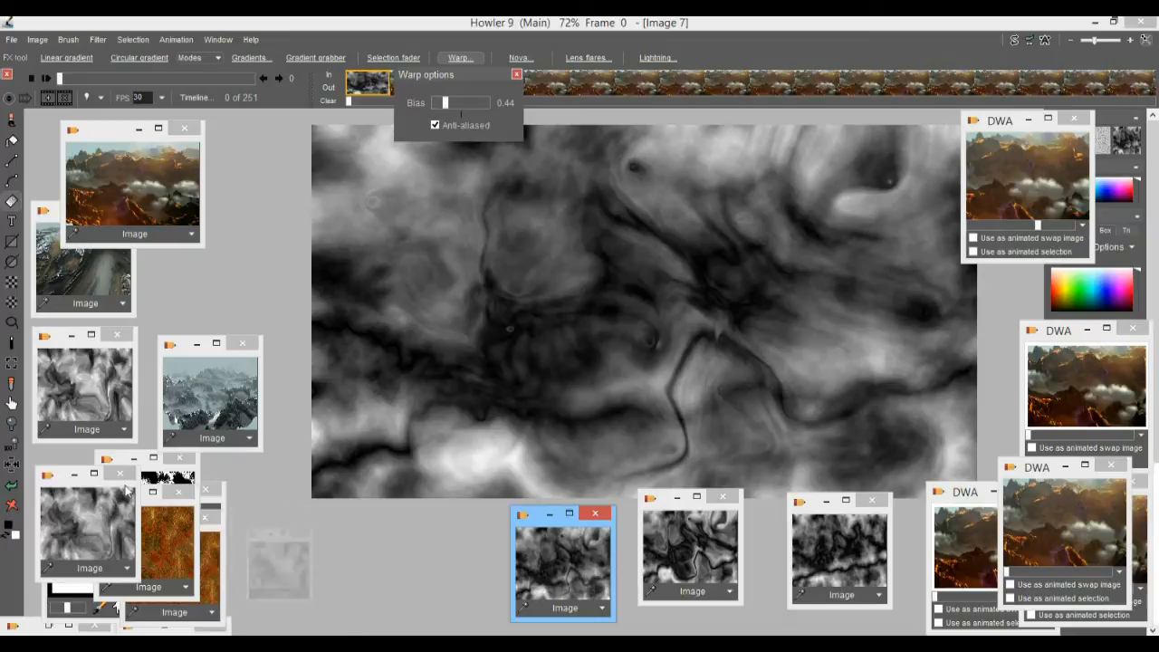
pyautogui.click(75, 474)
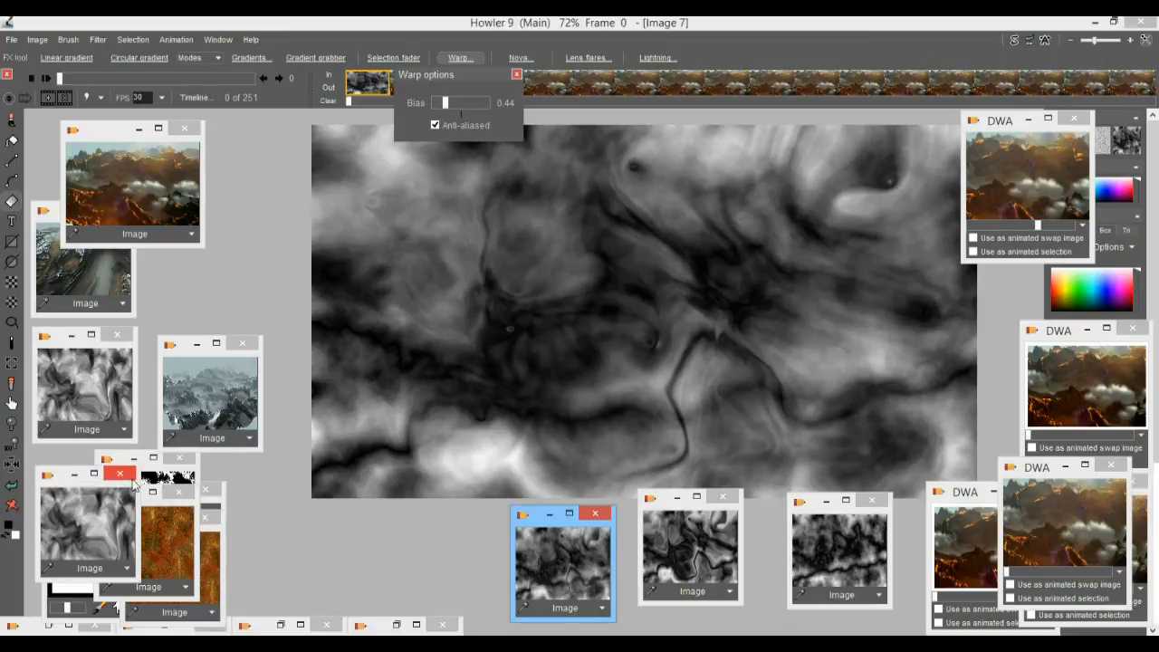
pyautogui.click(71, 473)
pyautogui.click(129, 460)
pyautogui.click(129, 460)
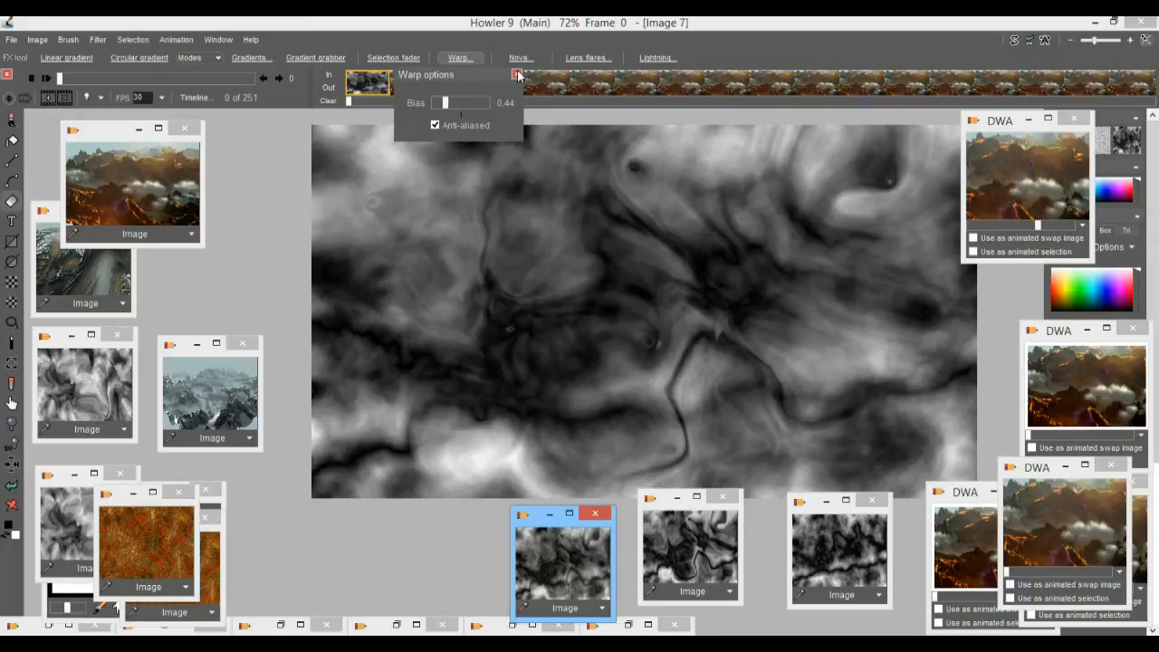
# Close the warp options and minimize the stored landscape renders, the upper greyscale copy and the front orange texture.
pyautogui.click(517, 74)
pyautogui.moveTo(567, 287); pyautogui.dragTo(386, 297)
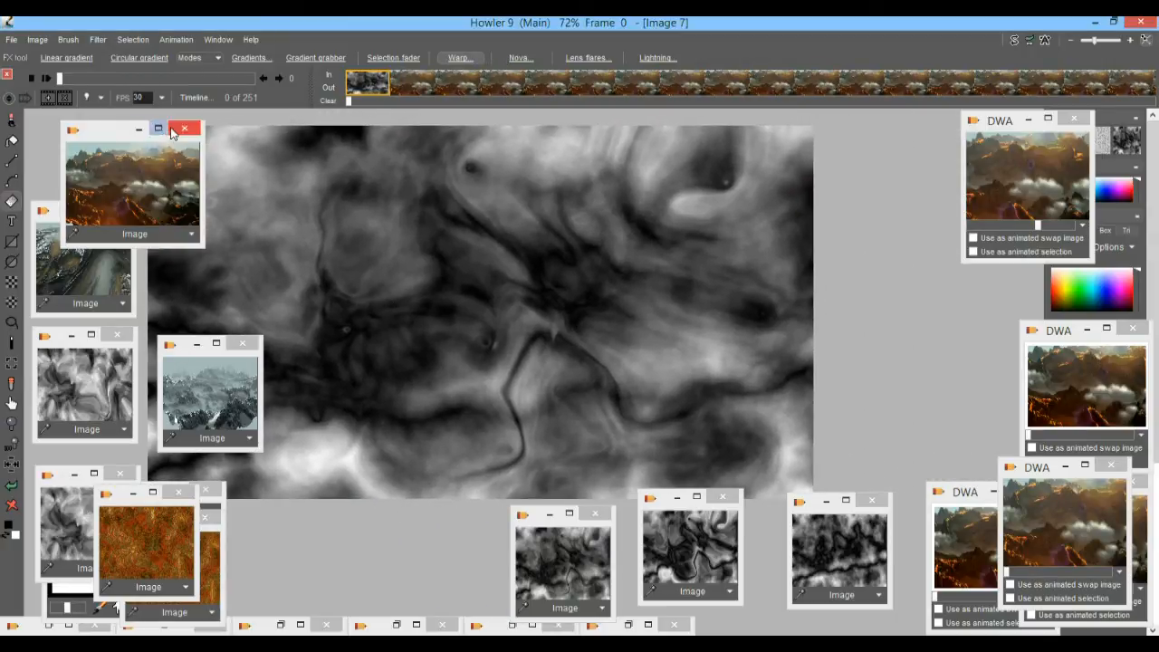
pyautogui.click(139, 128)
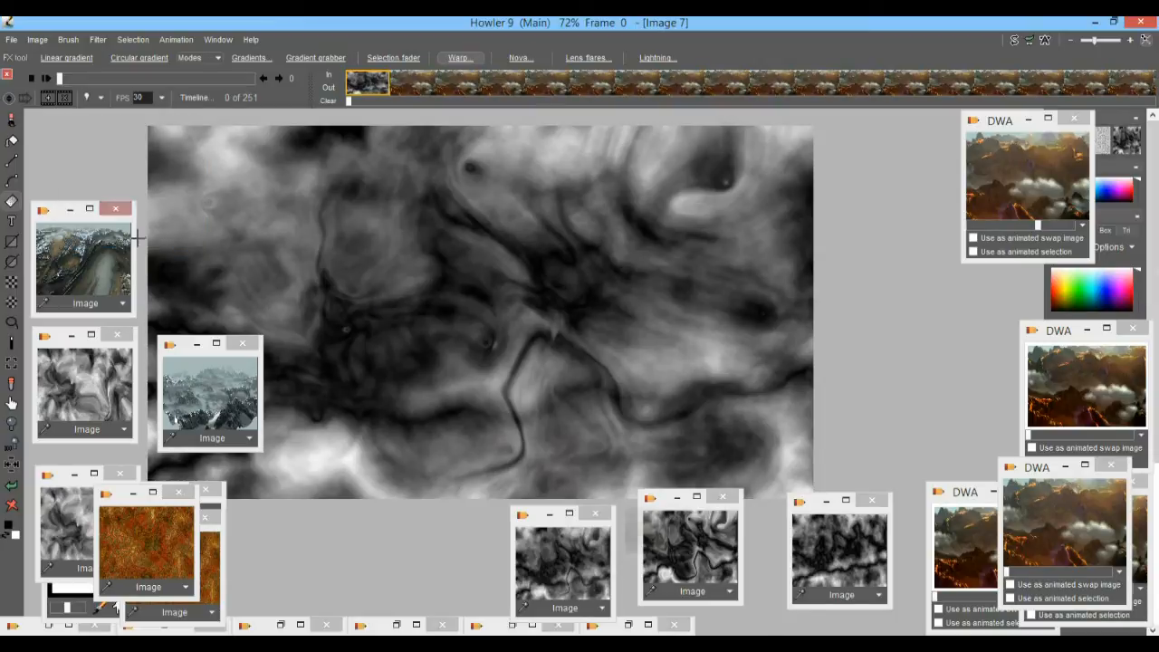
pyautogui.click(71, 209)
pyautogui.click(71, 335)
pyautogui.click(218, 345)
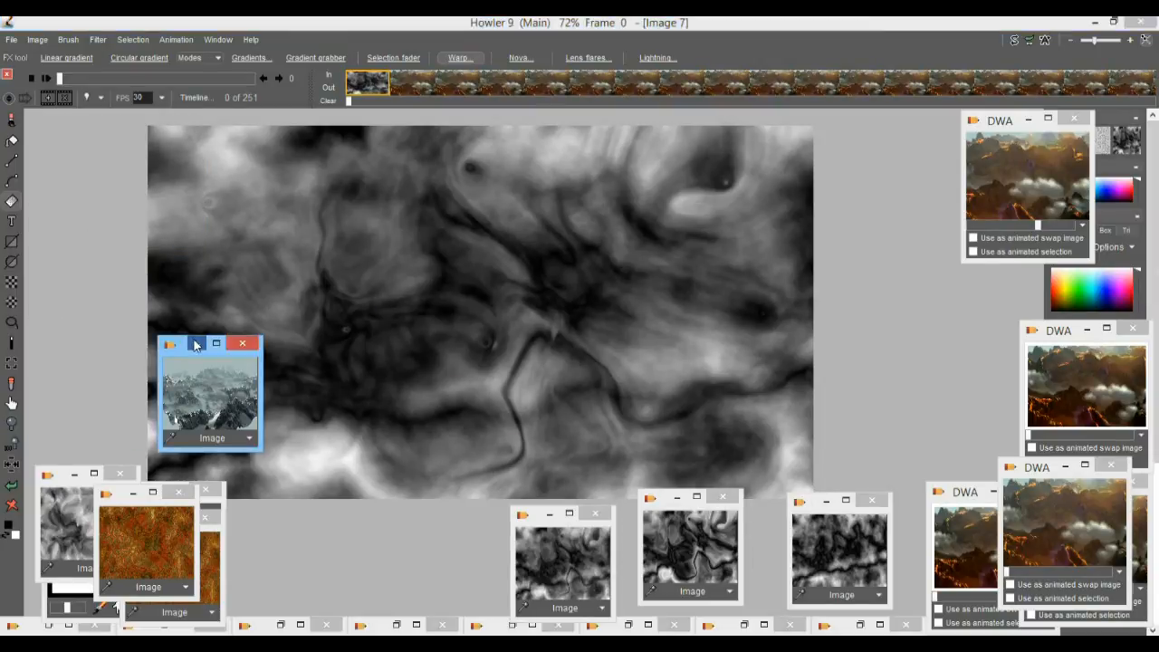
pyautogui.click(132, 497)
# Open the blended elevation map in 3D Designer and move the dialog clear of the landscape preview.
pyautogui.moveTo(488, 298); pyautogui.dragTo(440, 302)
pyautogui.scroll(2, 499, 300)
pyautogui.scroll(-2, 511, 303)
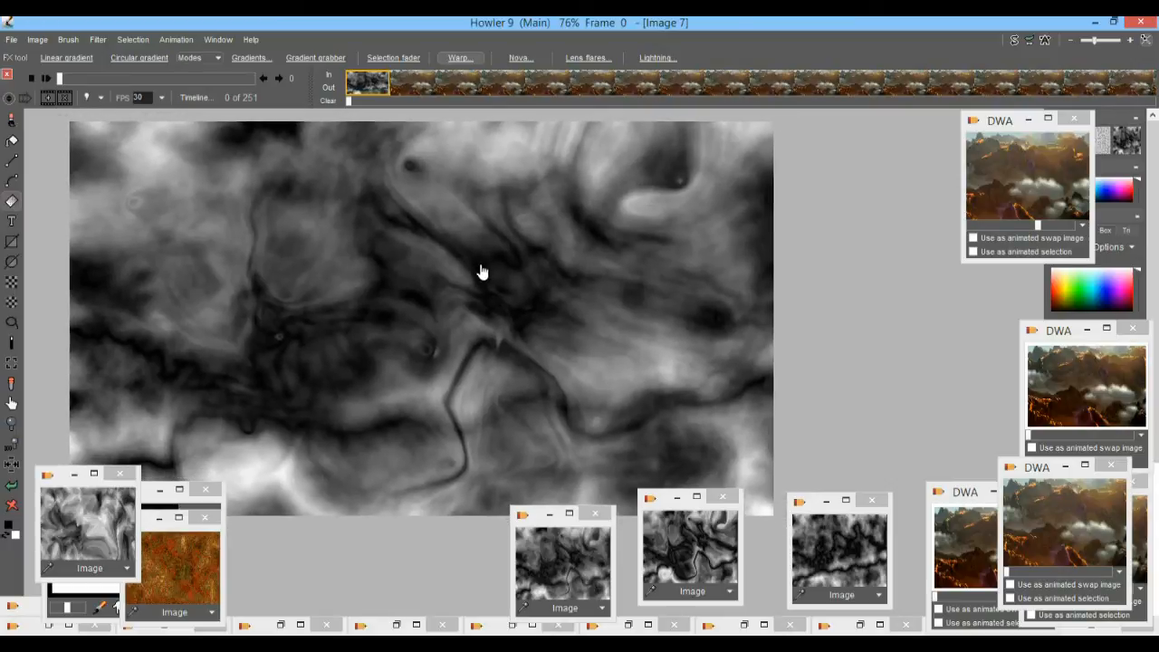
pyautogui.moveTo(483, 271); pyautogui.dragTo(465, 269)
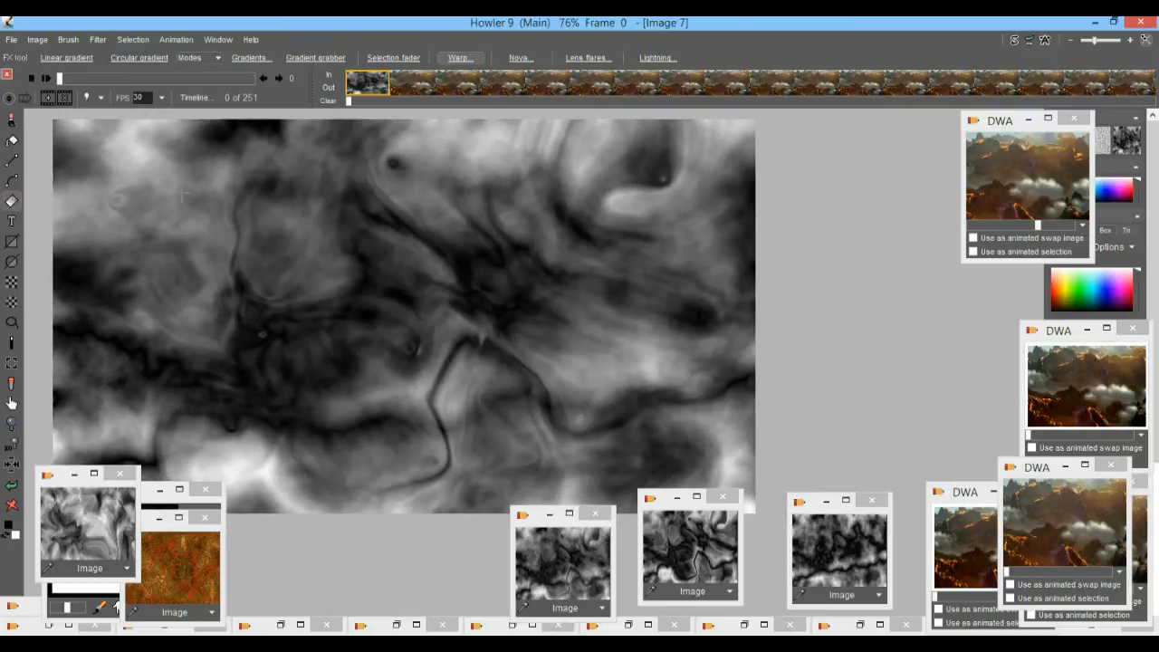
pyautogui.click(98, 40)
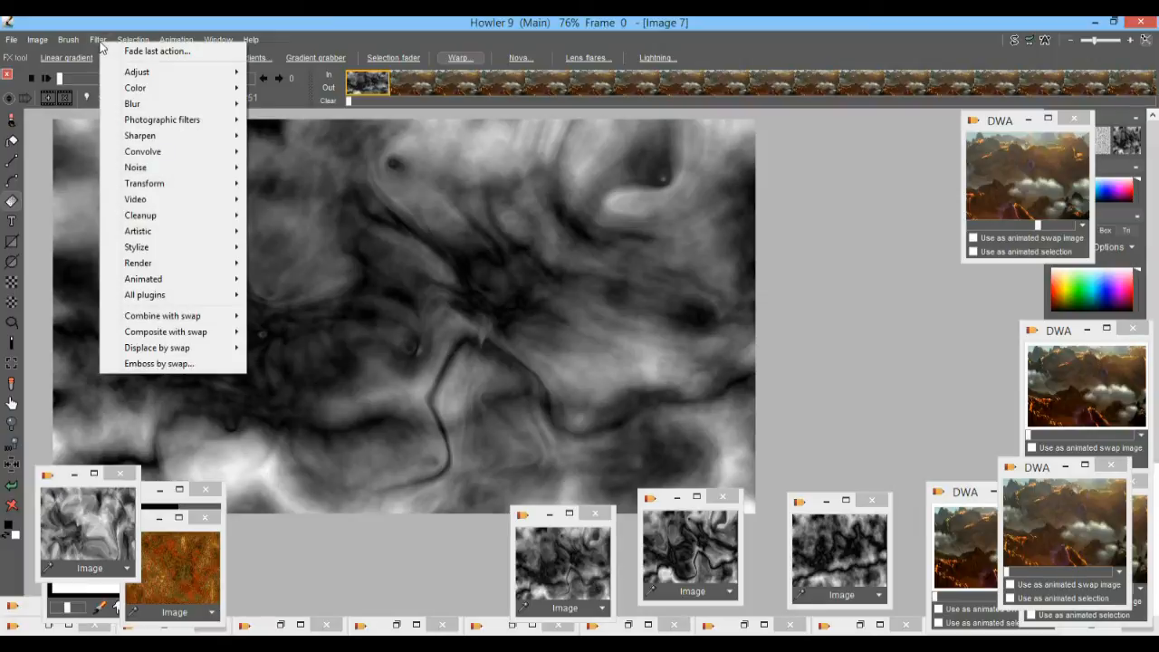
pyautogui.moveTo(156, 187)
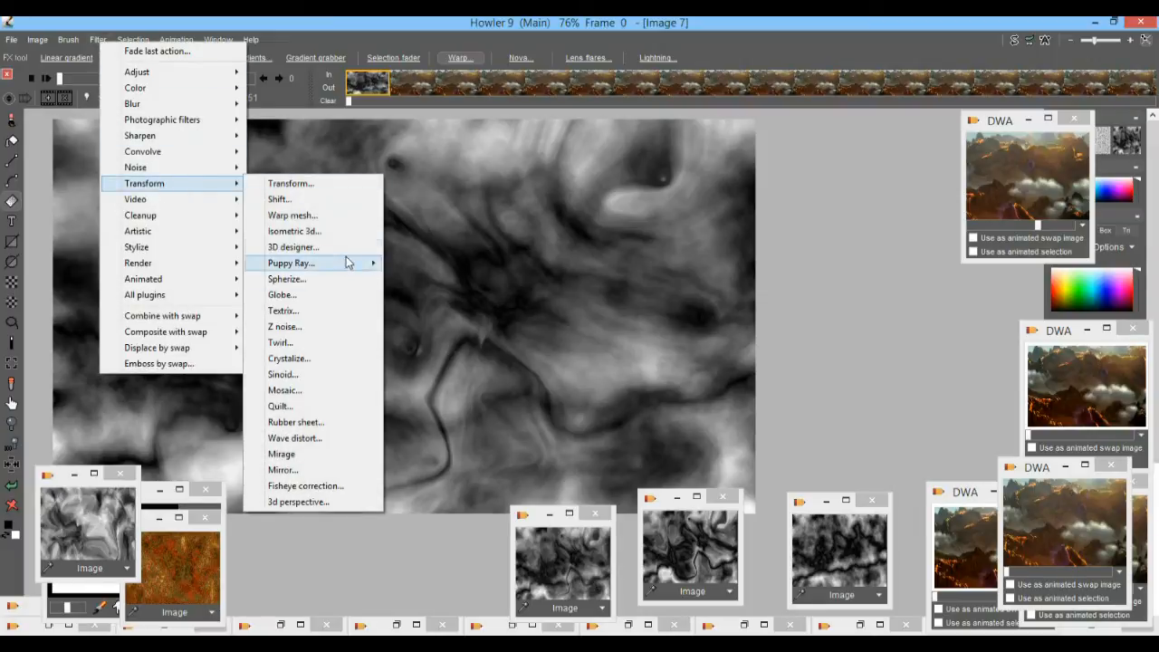
pyautogui.click(347, 248)
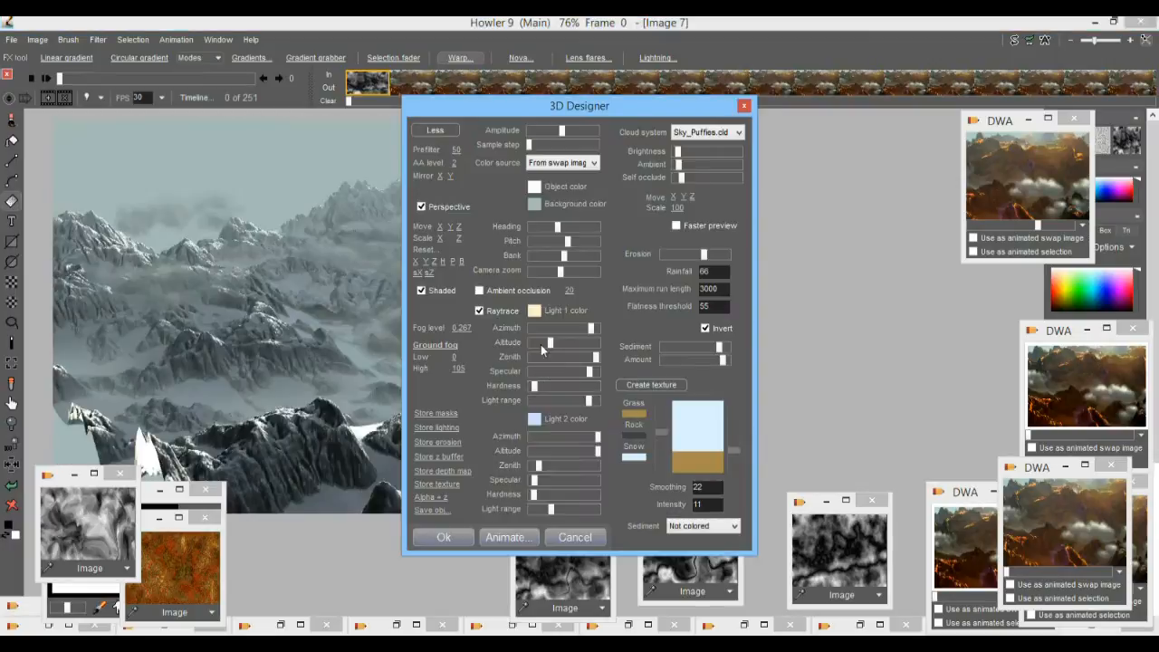
pyautogui.moveTo(470, 114); pyautogui.dragTo(869, 133)
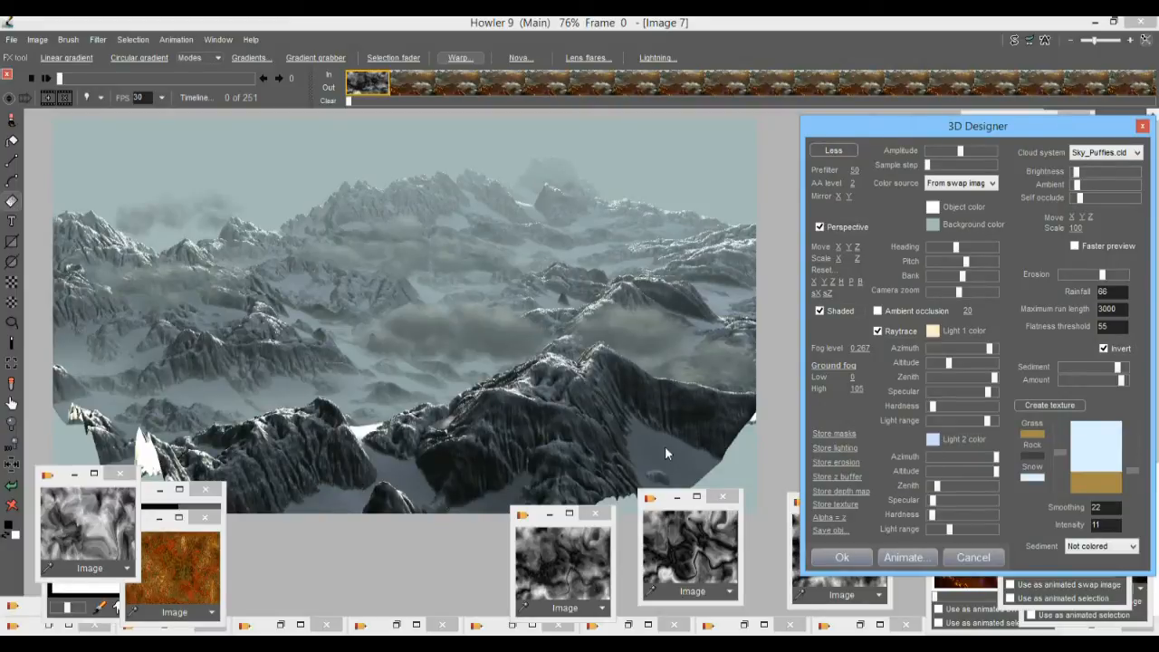
# Try a minimal Sediment setting on the landscape, and raise both Sediment and its Amount to near maximum.
pyautogui.moveTo(1119, 378); pyautogui.dragTo(1065, 373)
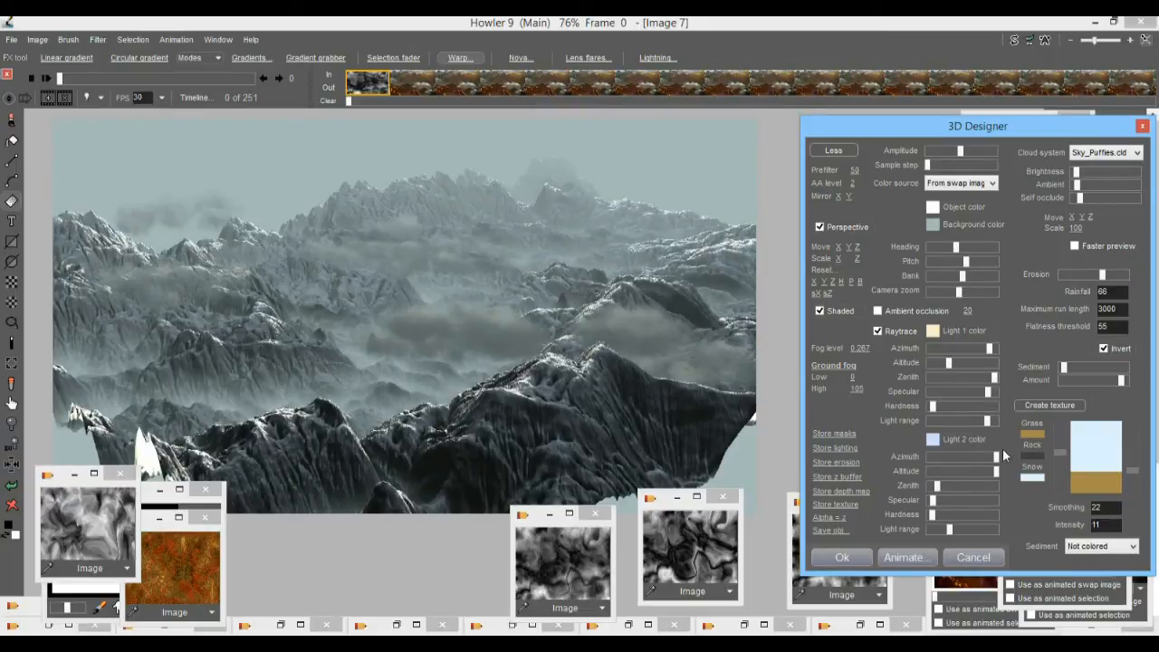
pyautogui.moveTo(1102, 367); pyautogui.dragTo(1125, 371)
pyautogui.click(1091, 379)
pyautogui.moveTo(1088, 380); pyautogui.dragTo(1126, 385)
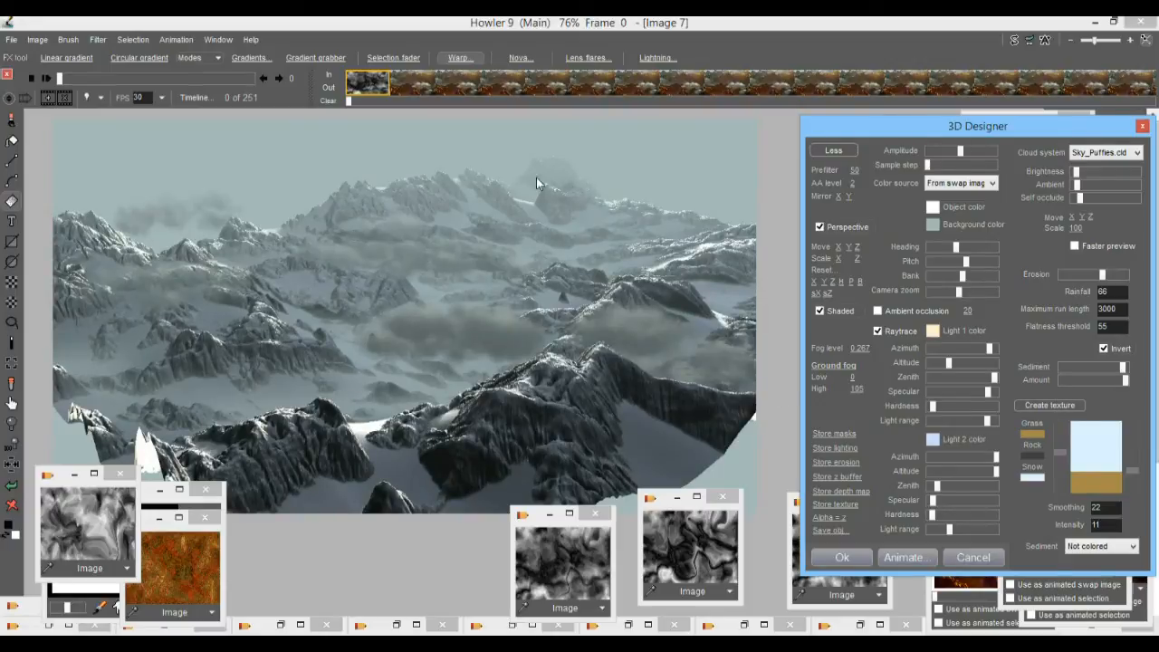
# Try From image and Object color as the landscape's color source, and return it to From swap image.
pyautogui.click(969, 183)
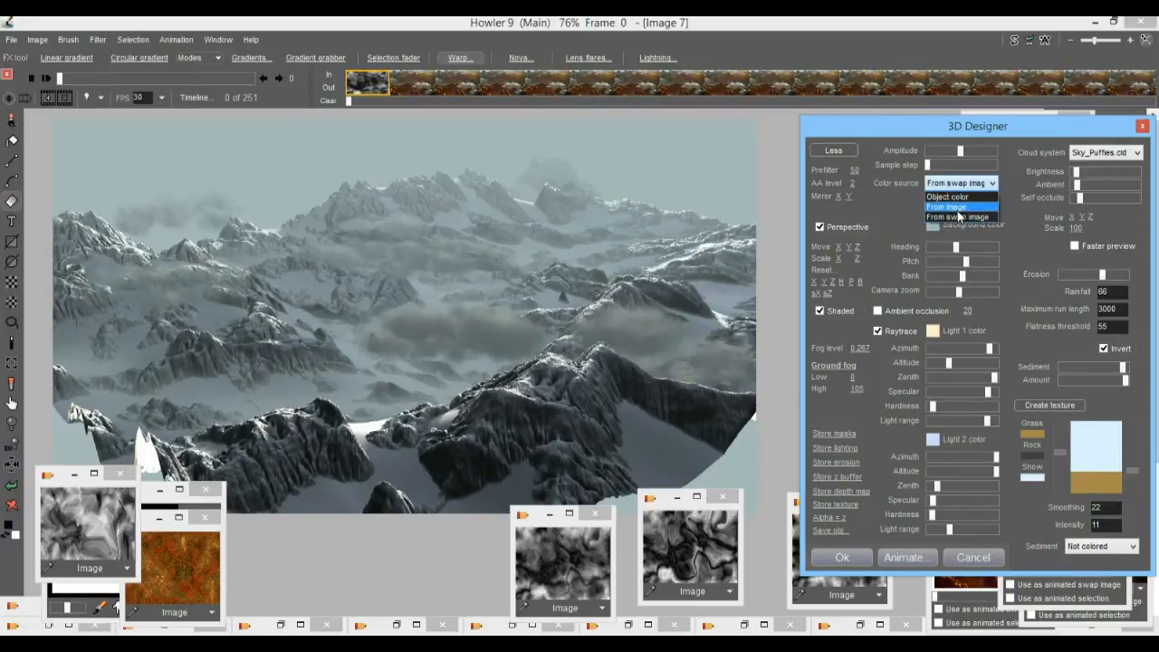
pyautogui.click(957, 207)
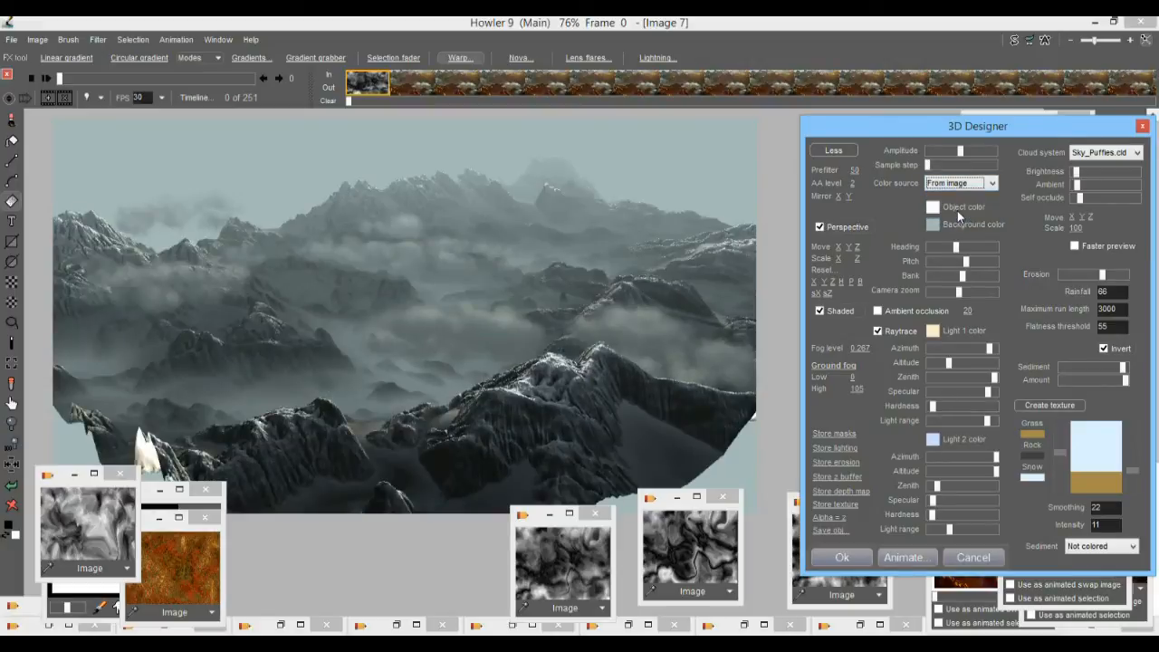
pyautogui.click(962, 186)
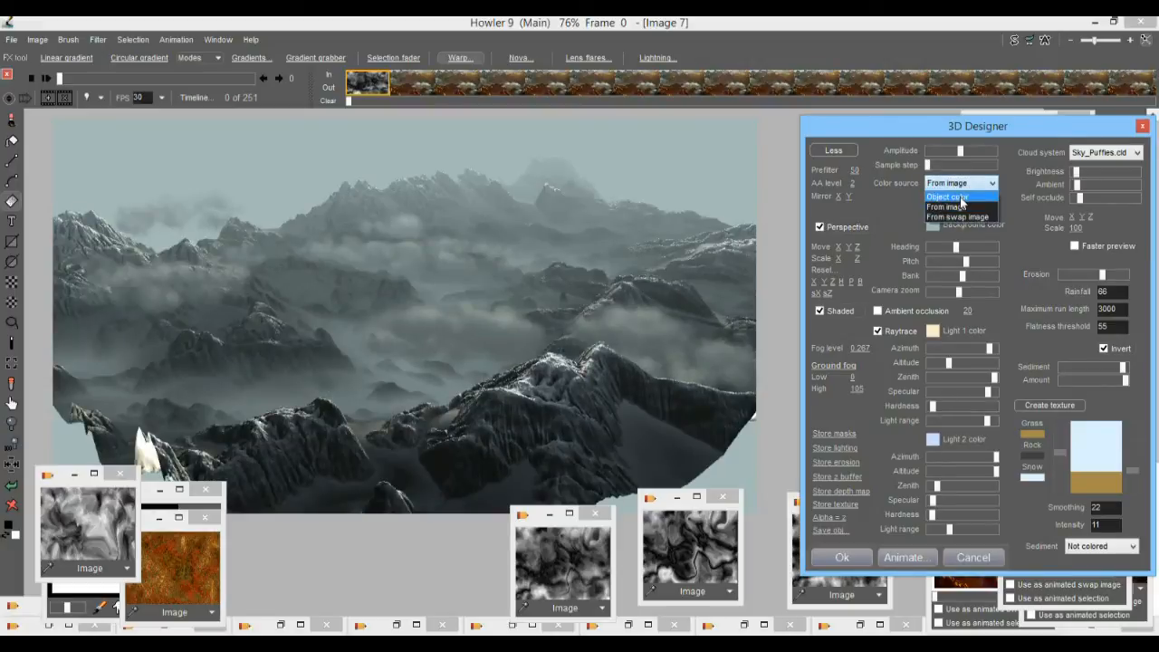
pyautogui.click(958, 198)
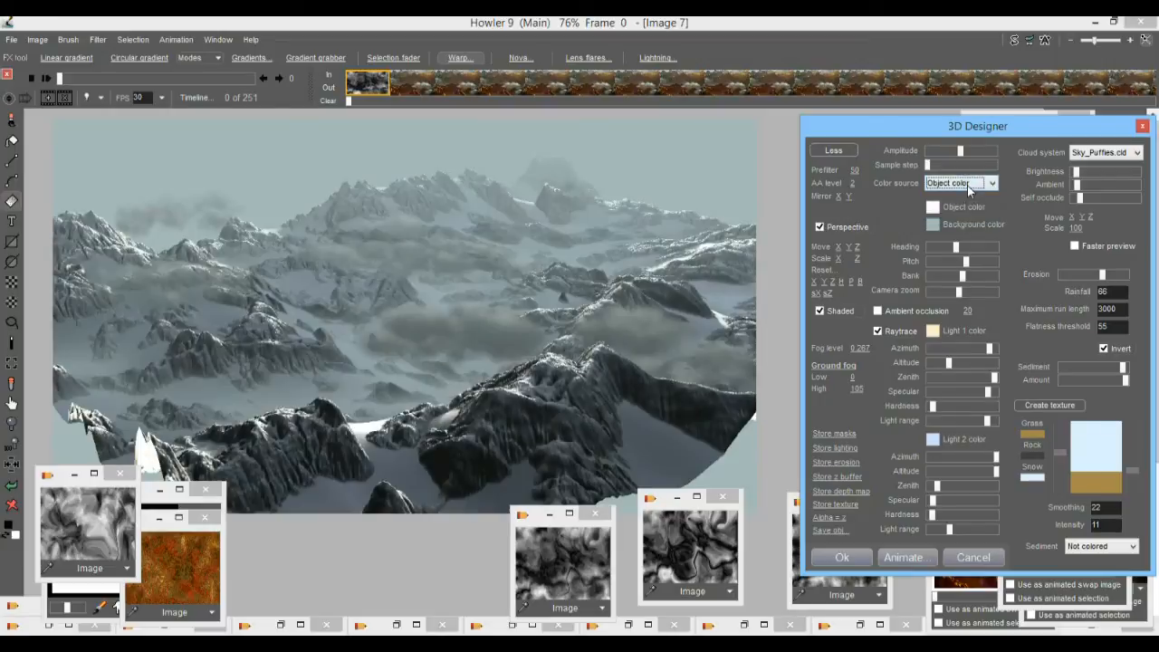
pyautogui.click(971, 184)
pyautogui.click(963, 219)
# Create a new terrain texture replacing the swap image, with a green grass color and a slightly raised grass level.
pyautogui.click(1043, 405)
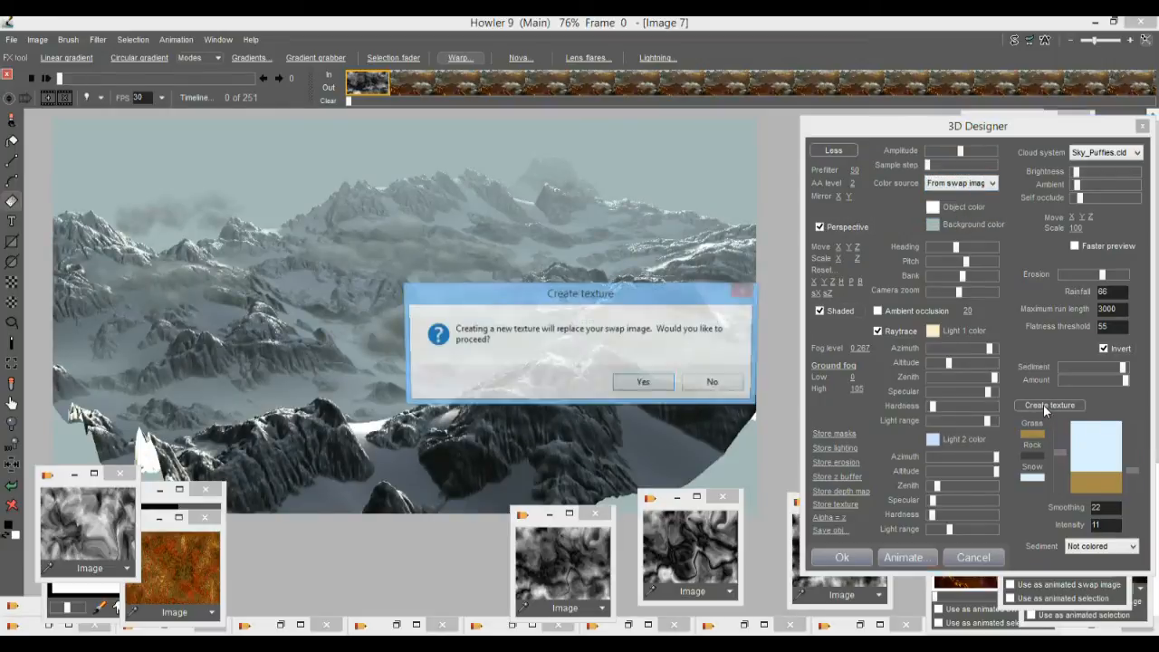
pyautogui.click(643, 382)
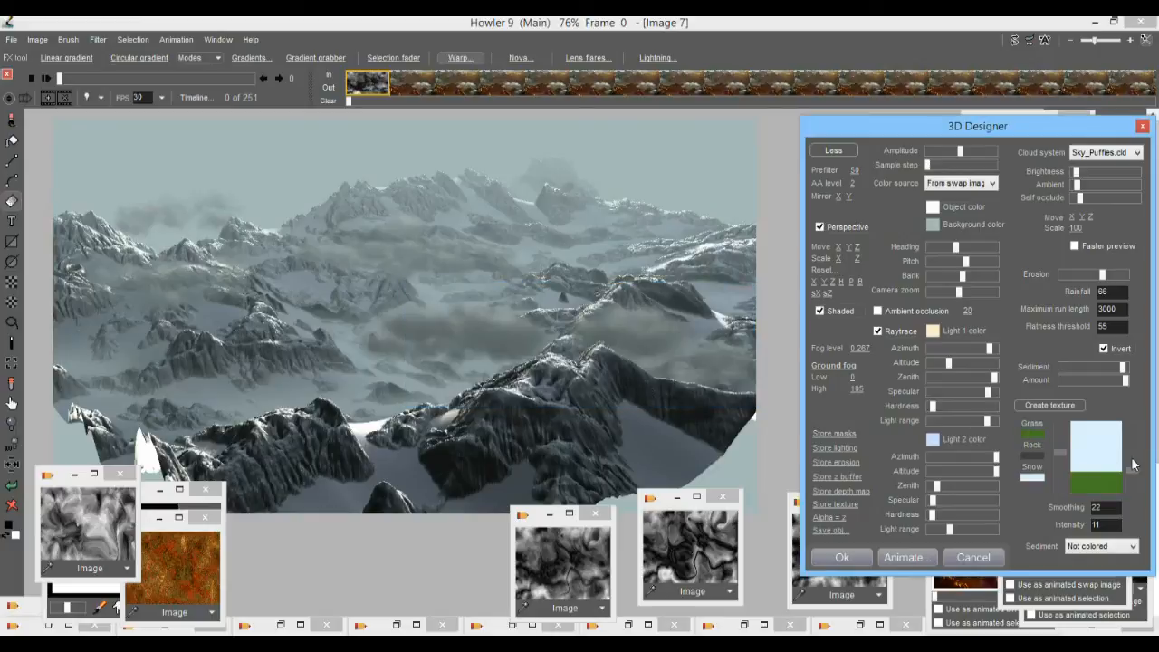
pyautogui.moveTo(1137, 474)
pyautogui.mouseDown()
pyautogui.moveTo(1139, 452)
pyautogui.moveTo(1139, 475)
pyautogui.mouseUp()
# Set the terrain texture's Smoothing to 3, try Intensity 3 before setting it to 33, and lower the grass level to the minimum.
pyautogui.doubleClick(1101, 525)
pyautogui.write('3')
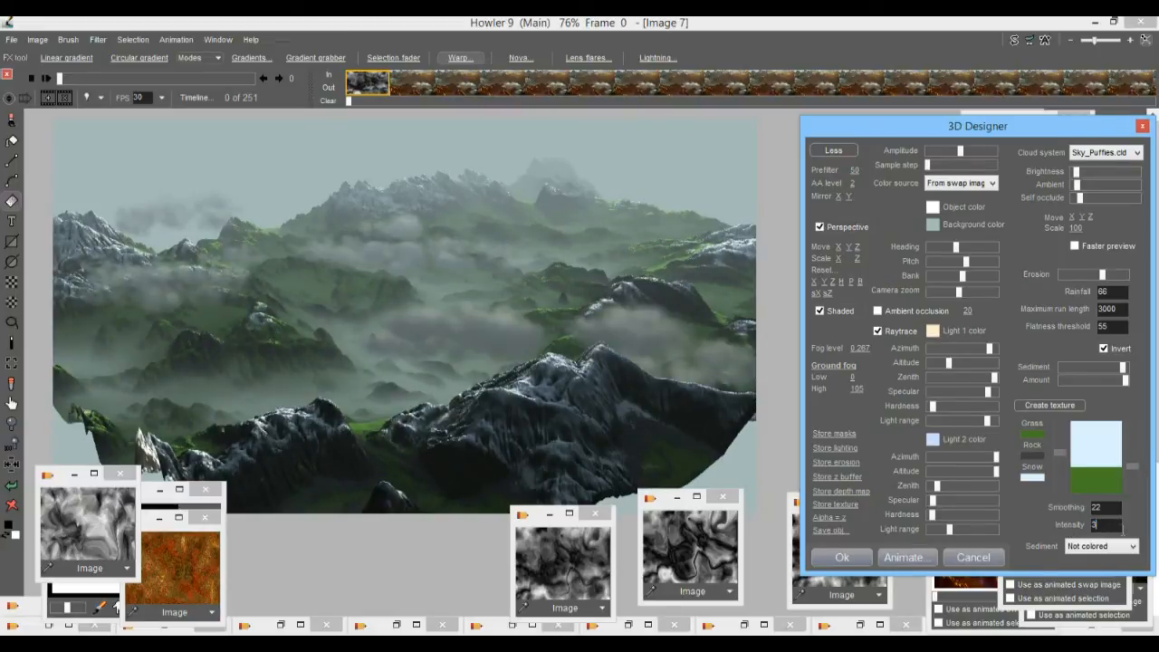
pyautogui.doubleClick(1110, 508)
pyautogui.write('3')
pyautogui.doubleClick(1099, 525)
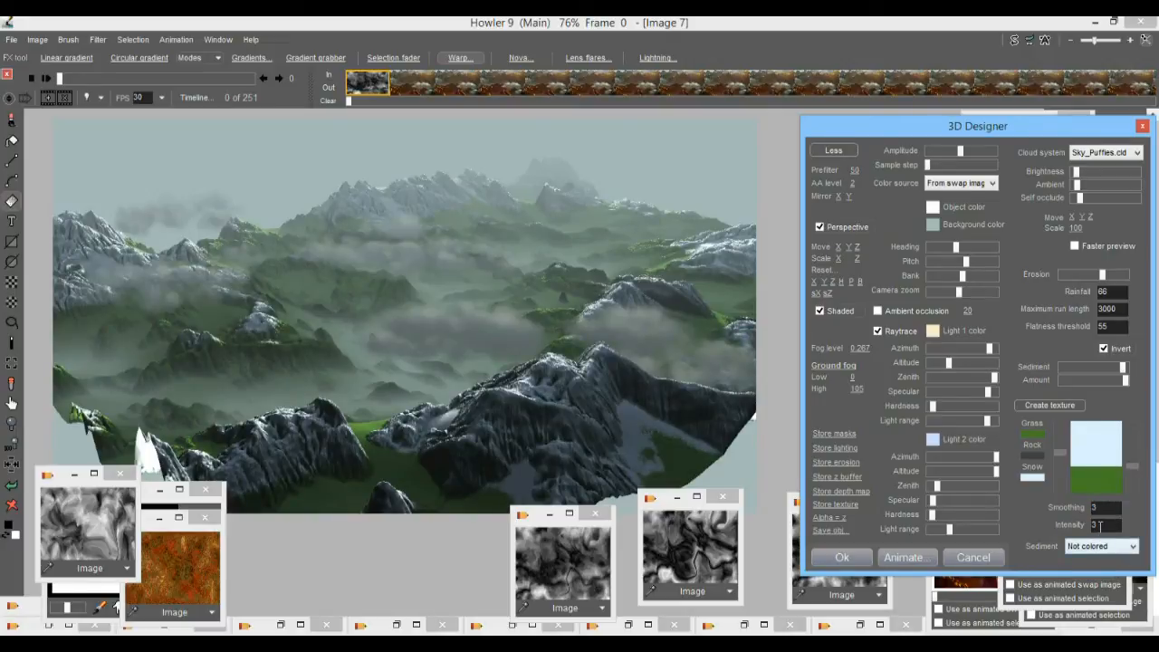
pyautogui.write('33')
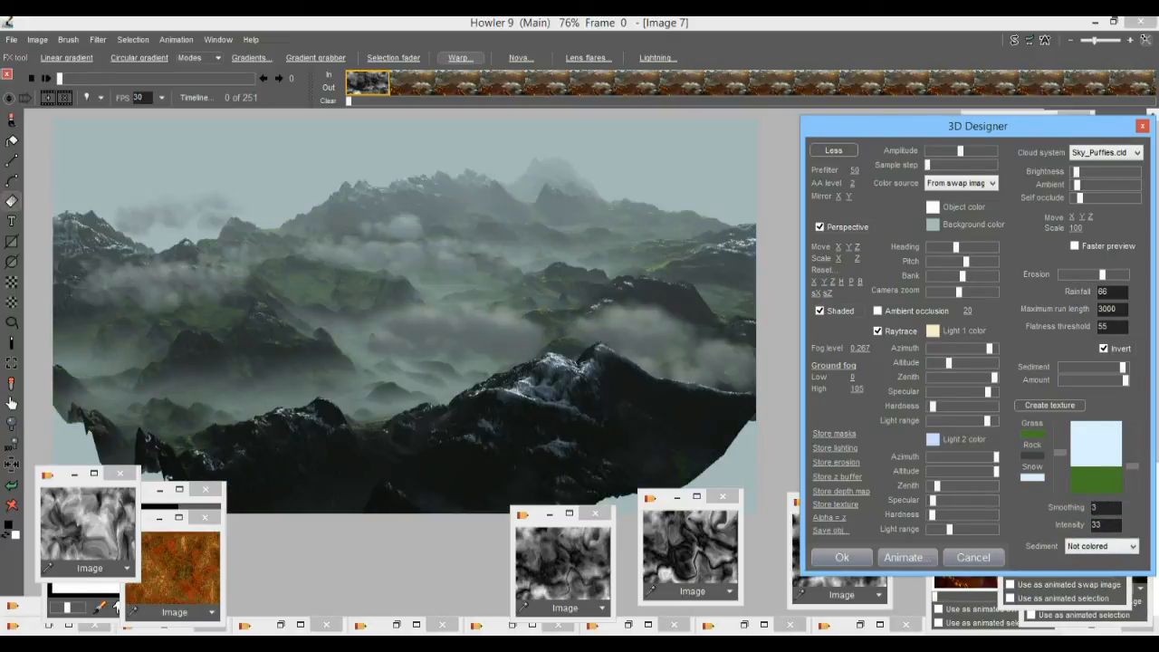
pyautogui.moveTo(1132, 466); pyautogui.dragTo(1137, 500)
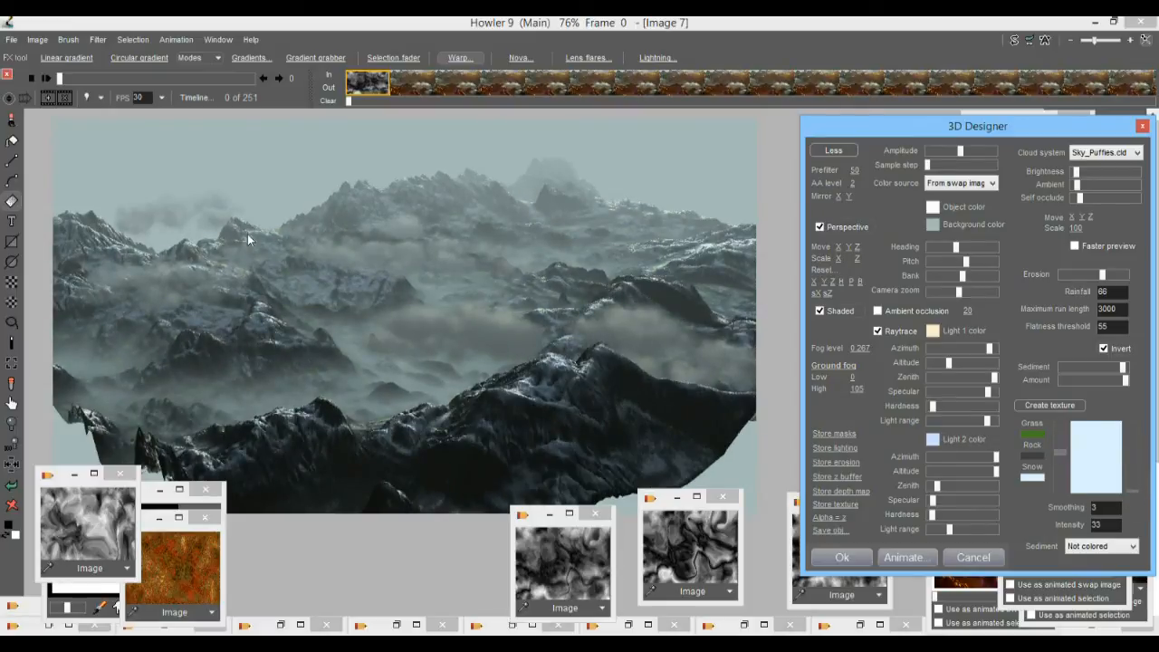
# Try Grass, Snow and Rock as the texture's sediment coloring, and return it to Not colored.
pyautogui.click(1104, 548)
pyautogui.click(1093, 572)
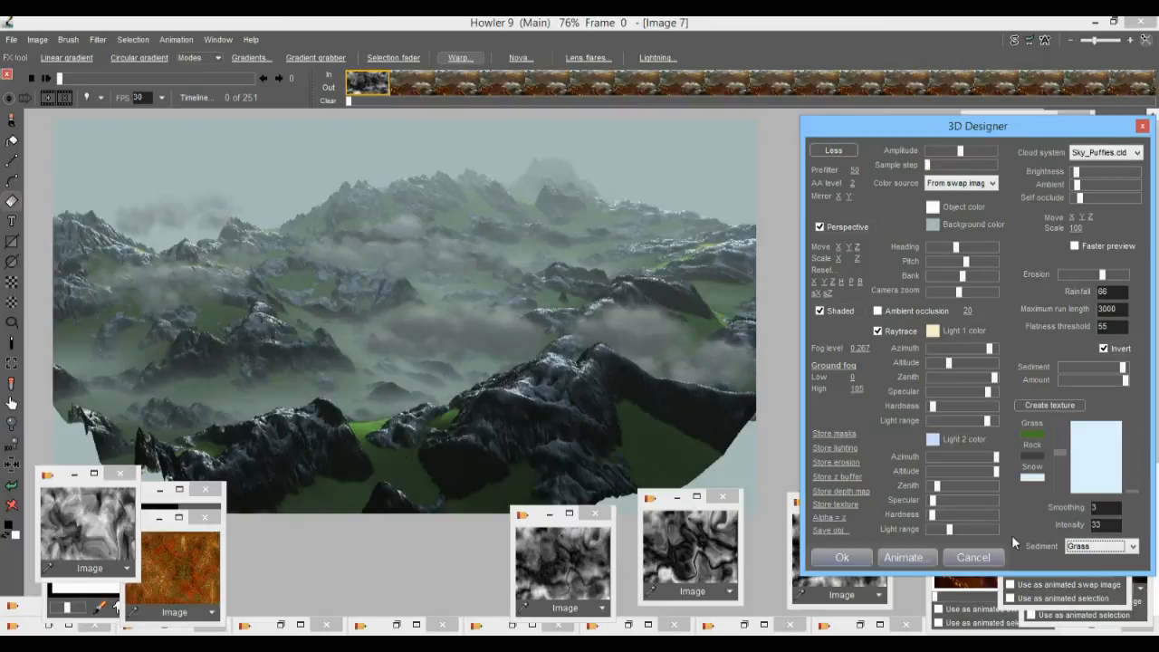
pyautogui.click(1111, 549)
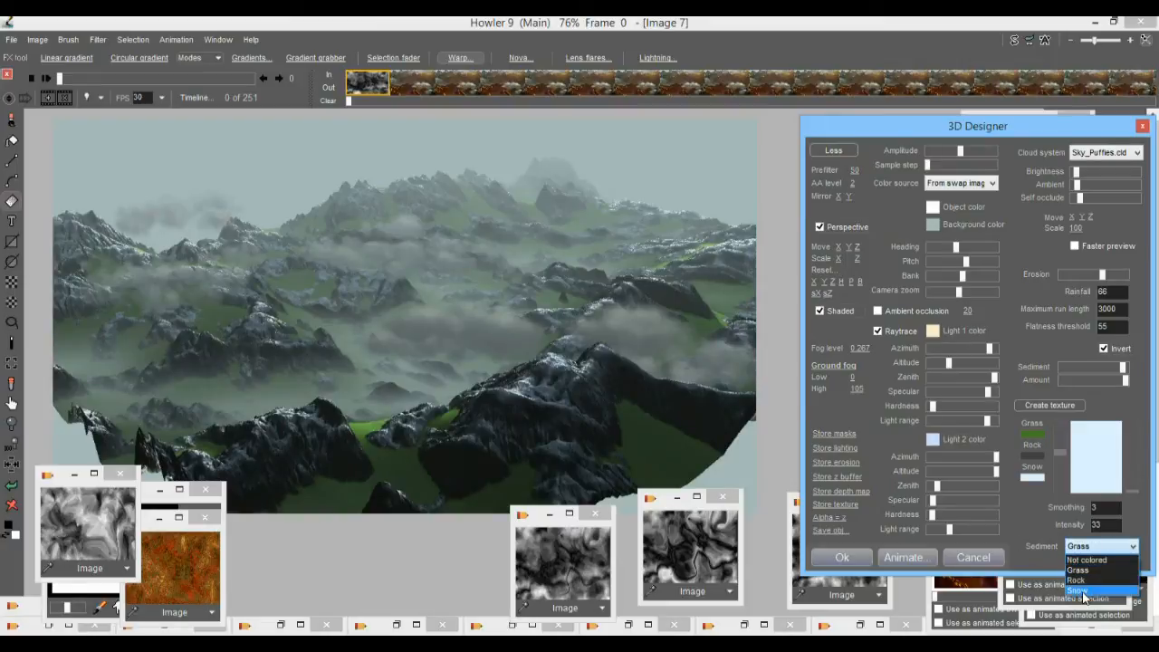
pyautogui.click(1084, 595)
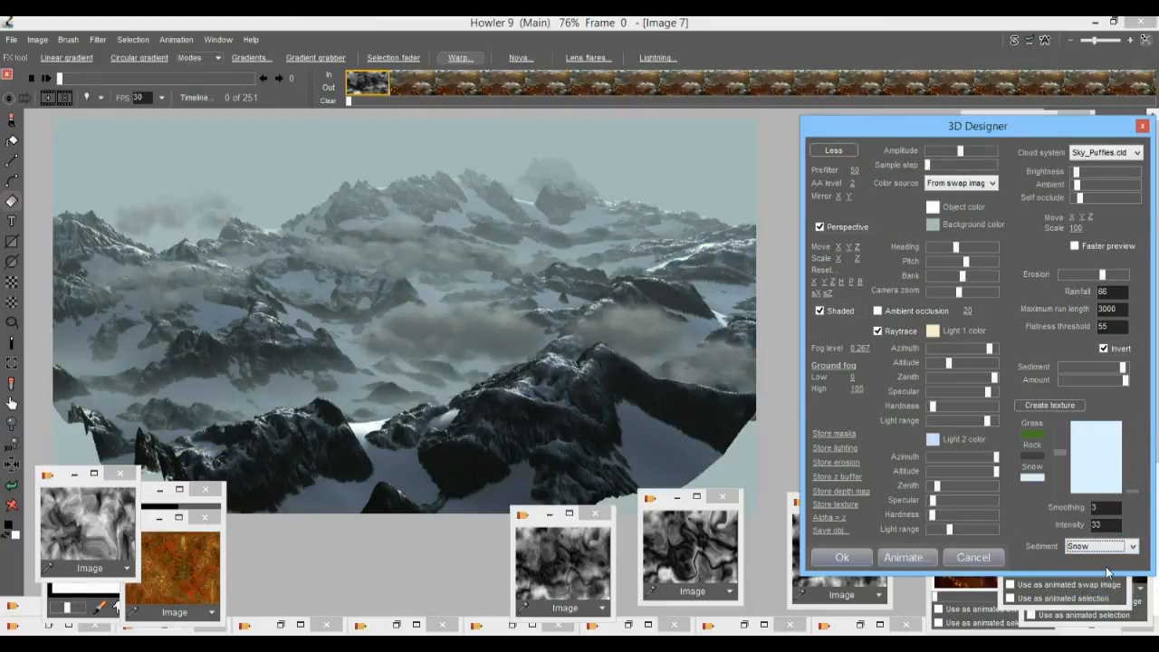
pyautogui.click(1095, 548)
pyautogui.click(1088, 578)
pyautogui.click(1086, 547)
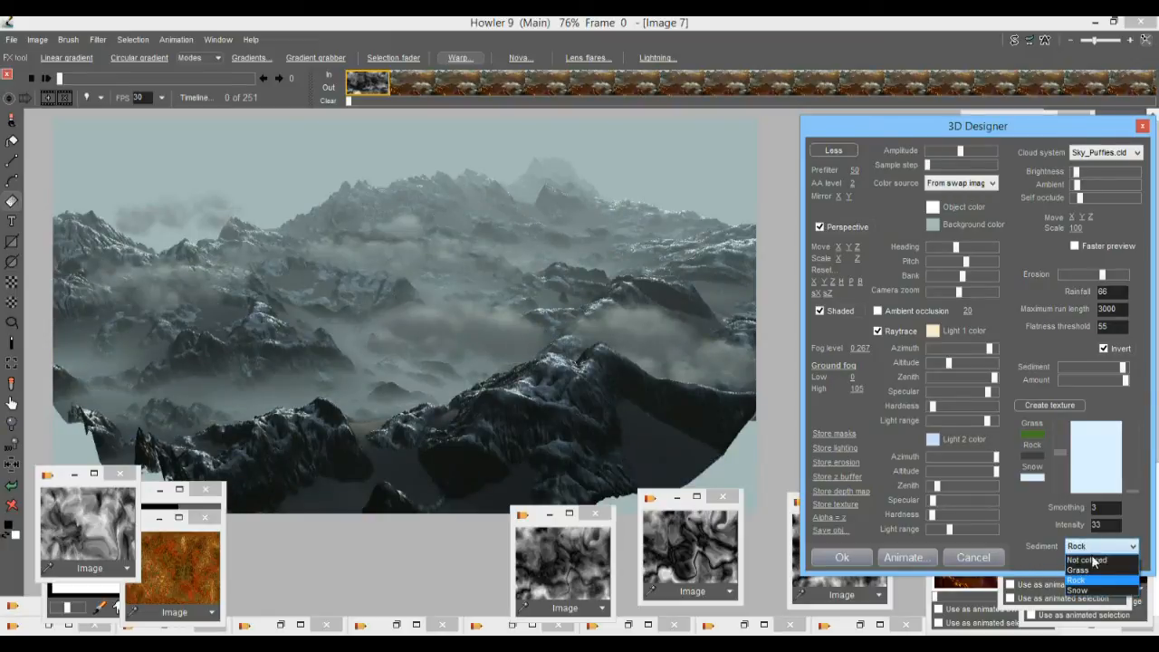
pyautogui.click(1087, 558)
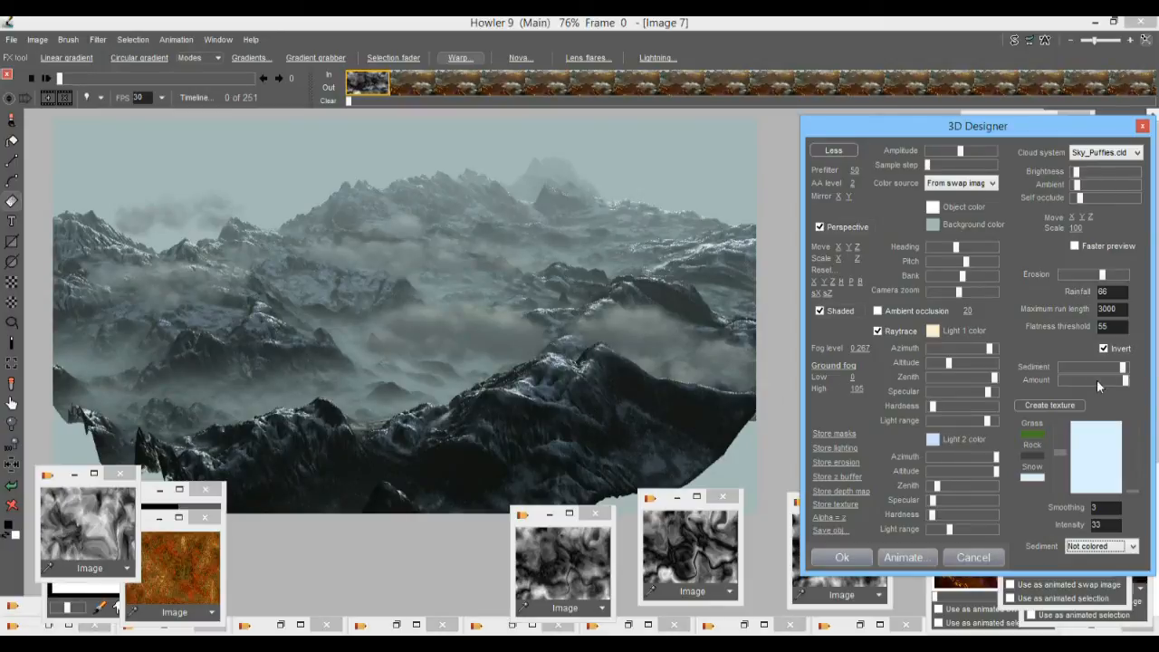
# Lower Sediment slightly, try Erosion near its maximum, and reduce Erosion to about a quarter of its range.
pyautogui.moveTo(1124, 369); pyautogui.dragTo(1121, 369)
pyautogui.moveTo(1102, 275); pyautogui.dragTo(1121, 275)
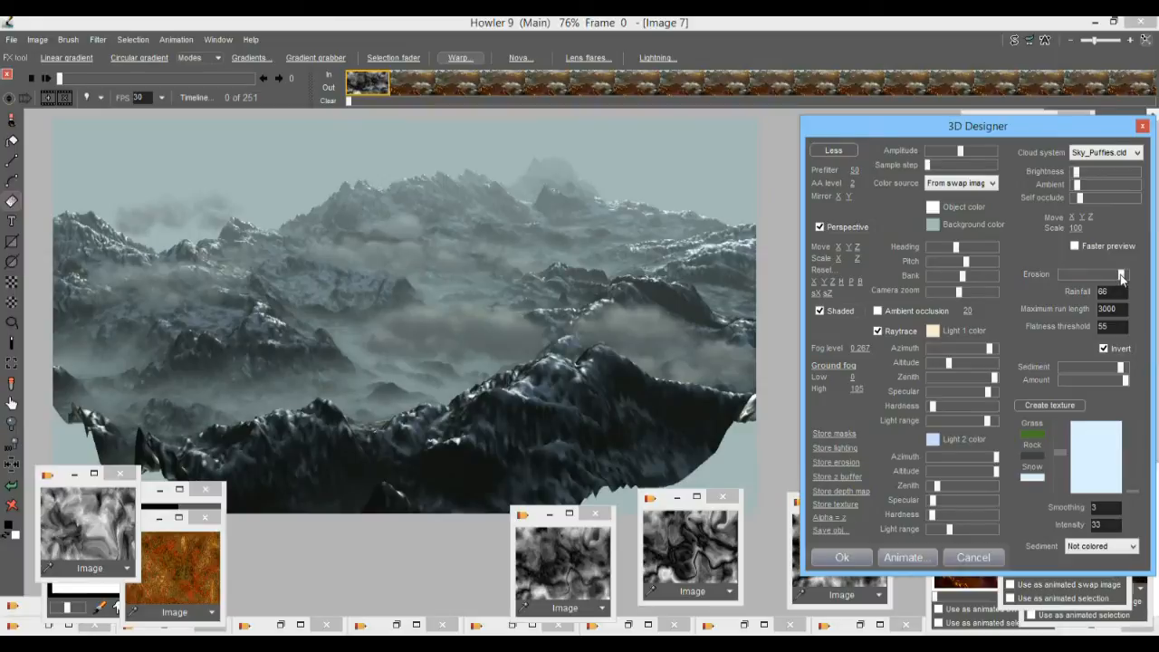
pyautogui.click(1077, 272)
# Set the erosion's Flatness threshold to 33 and raise the elevation map's Prefilter to 78.
pyautogui.moveTo(1103, 326); pyautogui.dragTo(1082, 330)
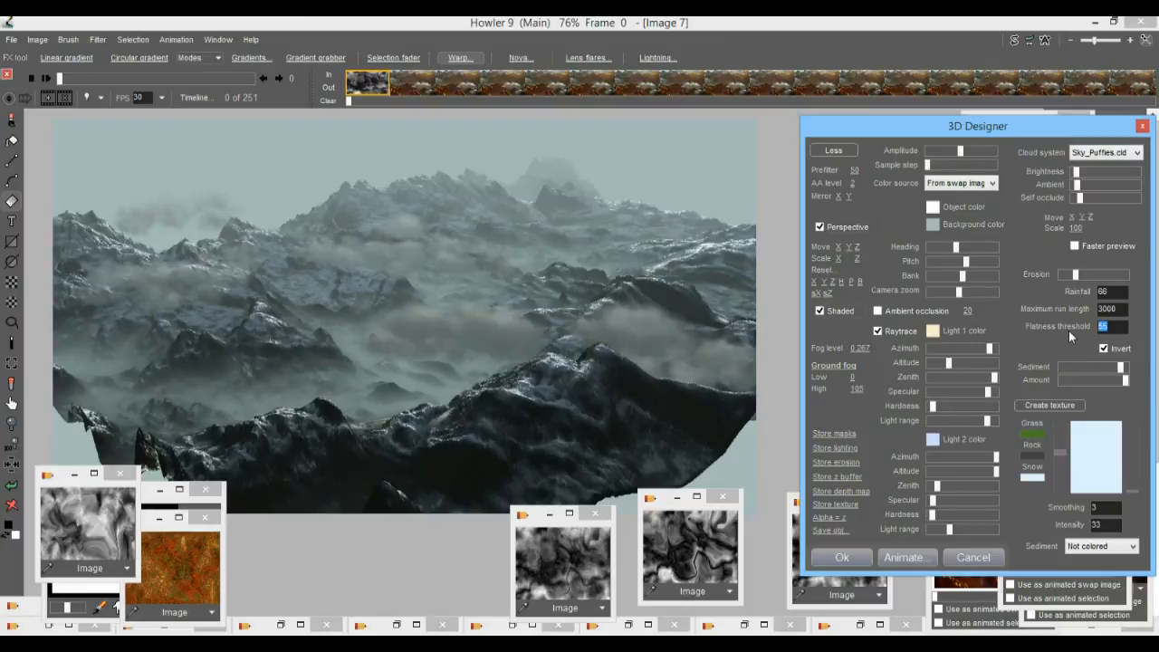
pyautogui.write('33')
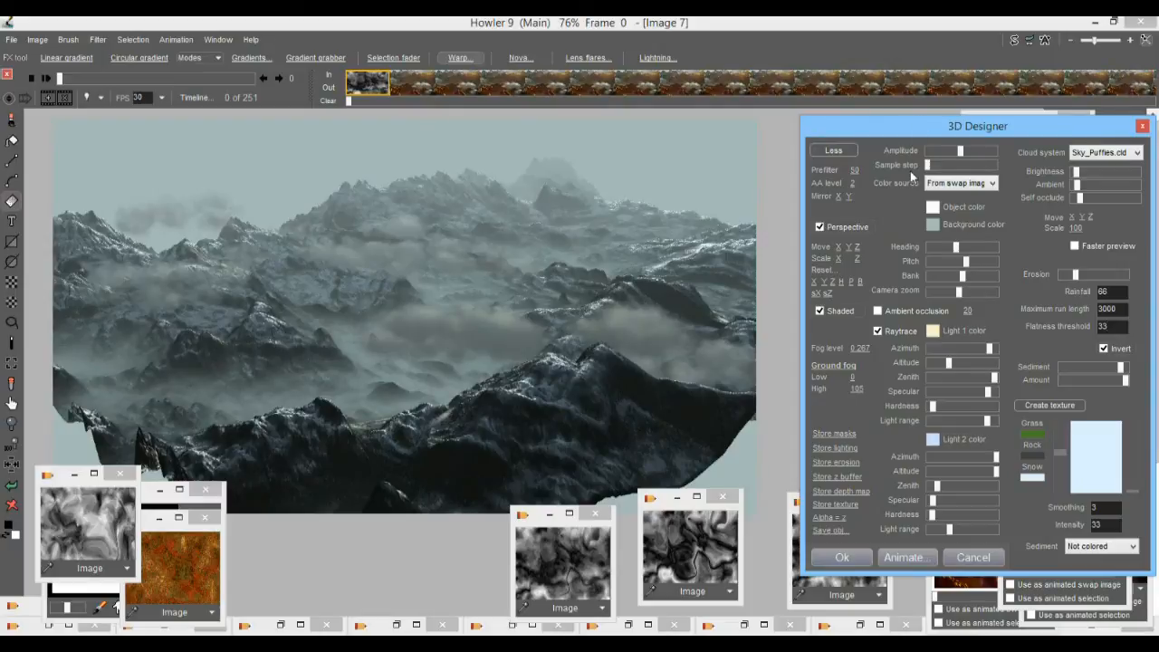
pyautogui.moveTo(854, 170); pyautogui.dragTo(924, 171)
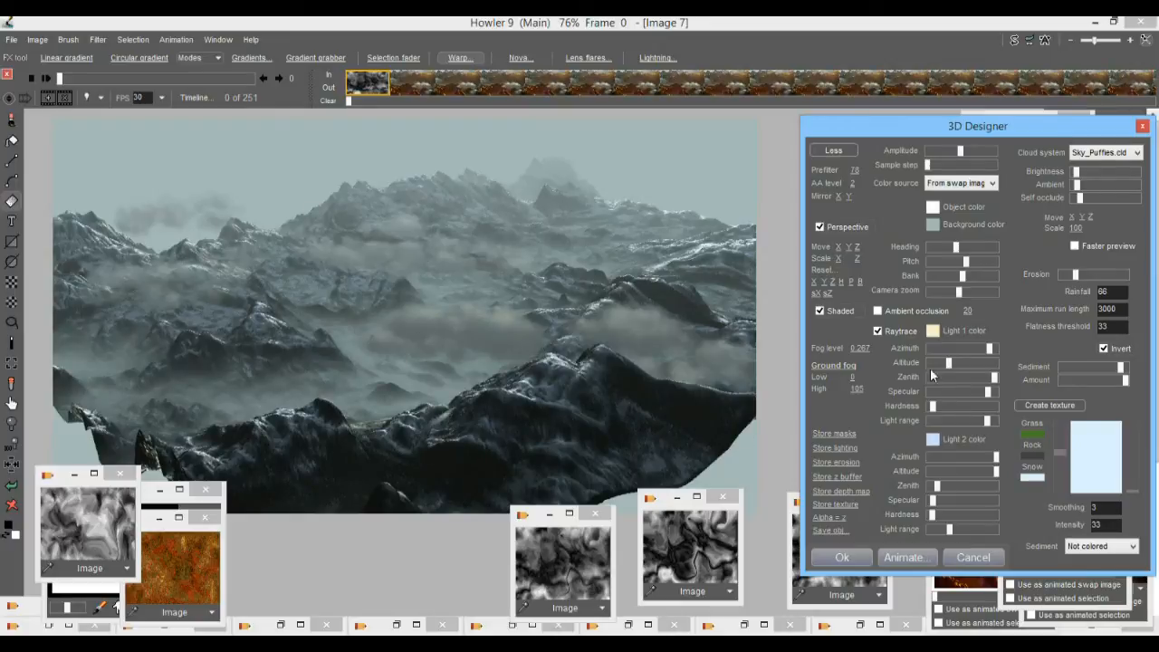
# Recompose the view by moving the landscape closer along Z, shifting it along X, reducing the pitch slightly and trying several headings.
pyautogui.moveTo(856, 248); pyautogui.dragTo(179, 265)
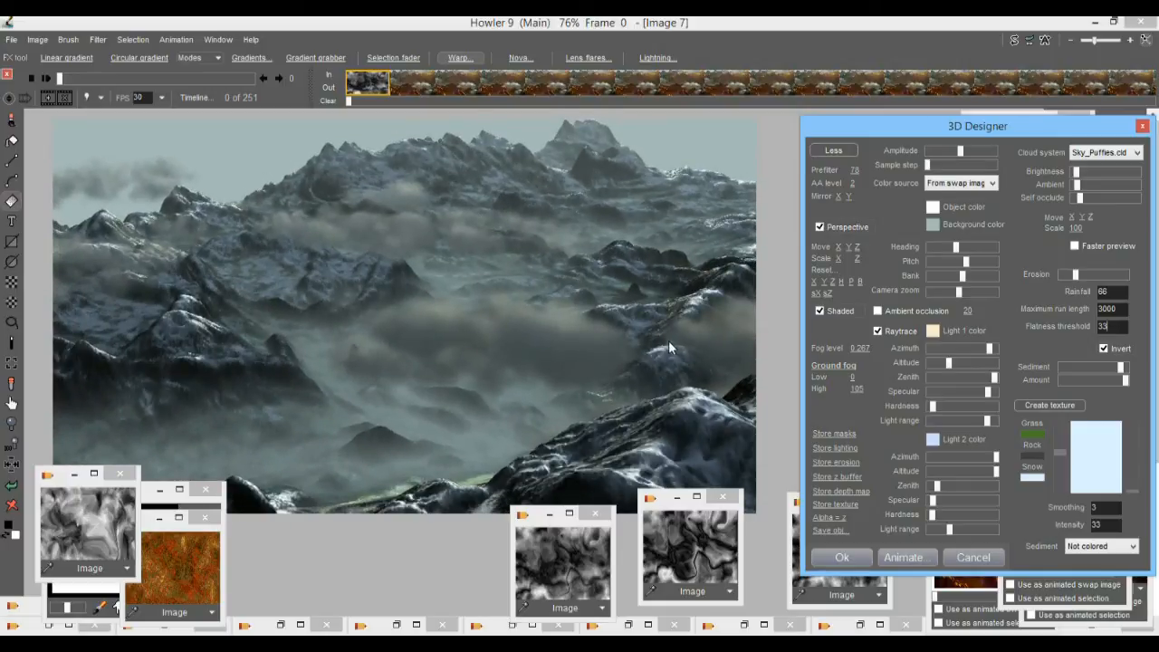
pyautogui.moveTo(956, 249); pyautogui.dragTo(942, 251)
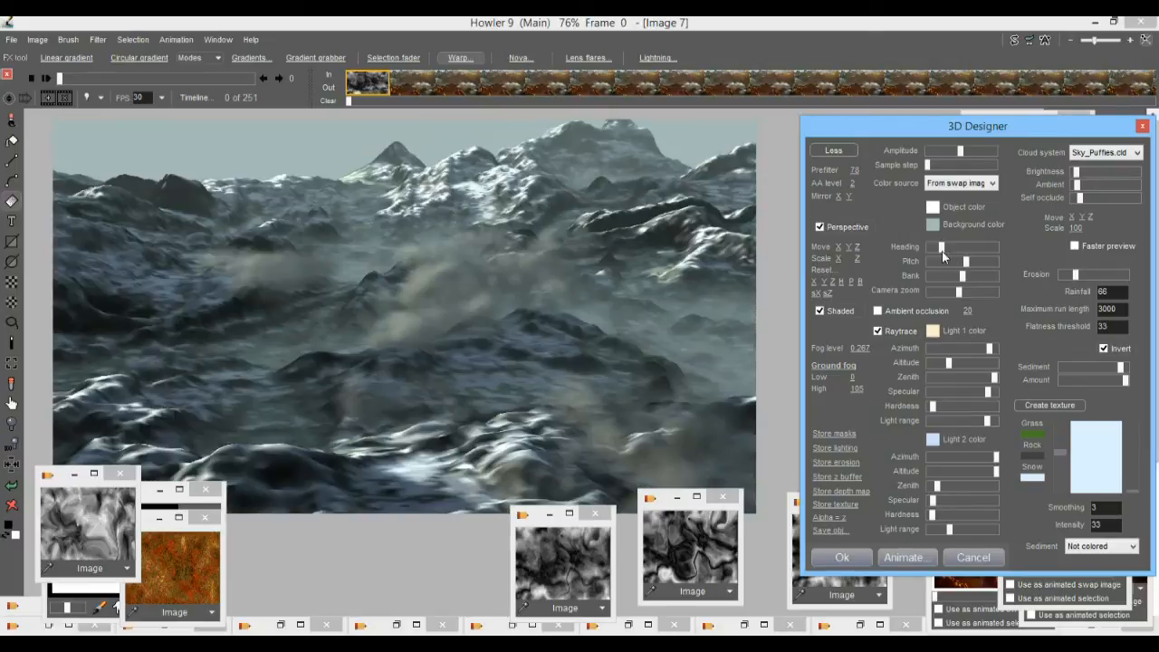
pyautogui.moveTo(942, 251); pyautogui.dragTo(946, 251)
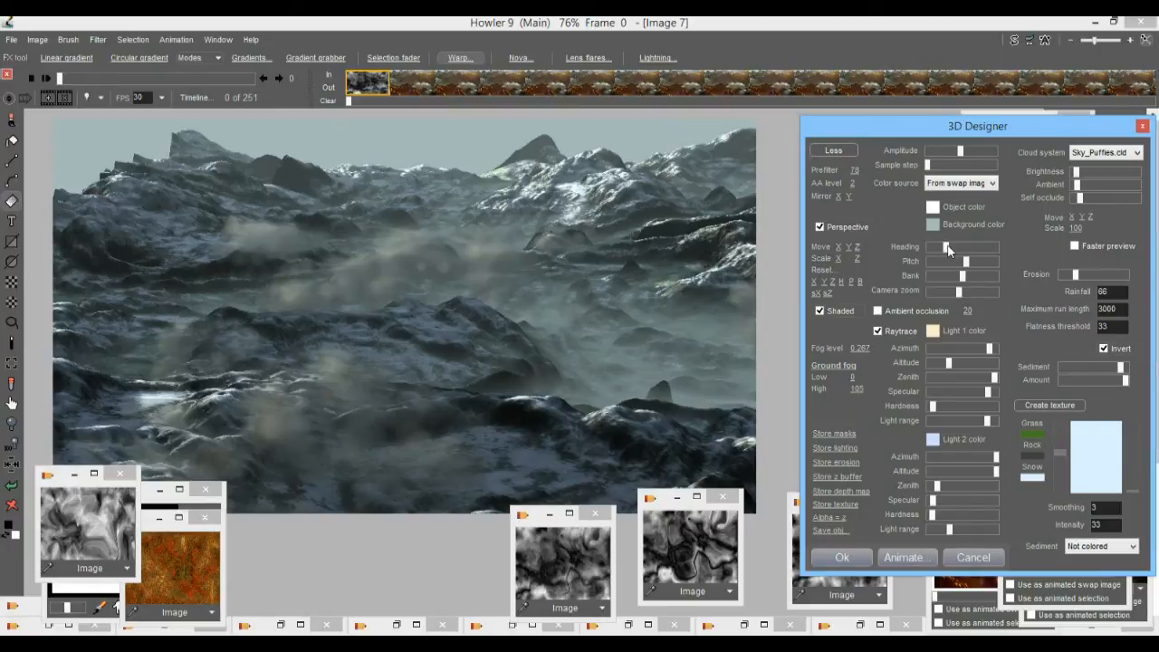
pyautogui.moveTo(951, 247); pyautogui.dragTo(965, 254)
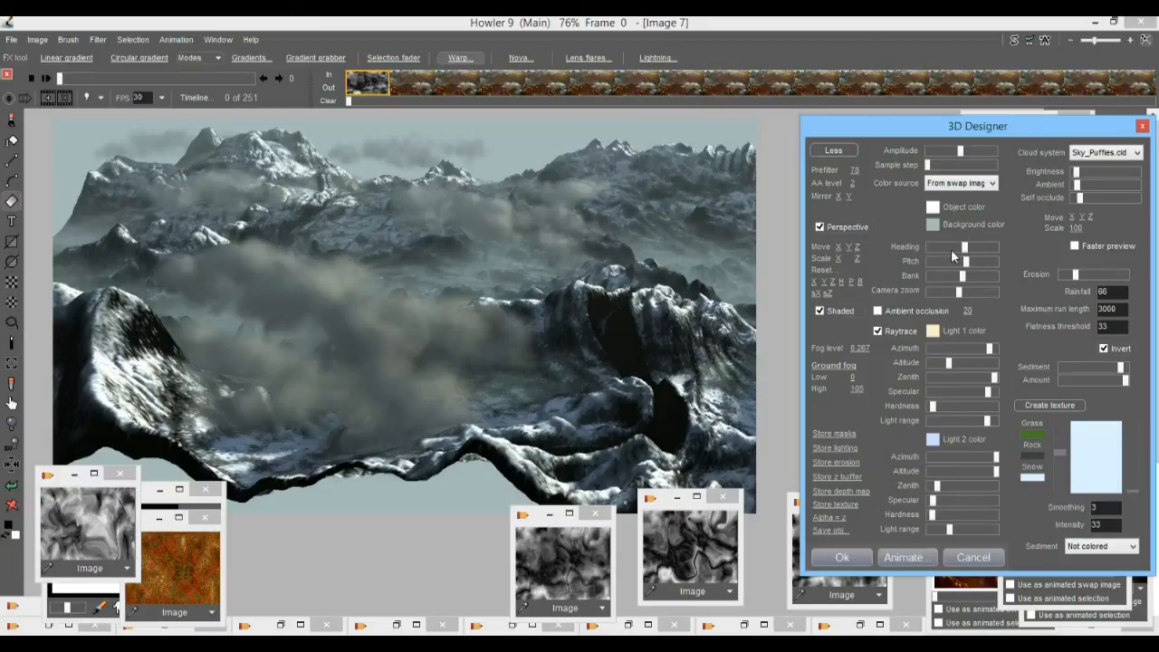
pyautogui.moveTo(840, 247); pyautogui.dragTo(546, 265)
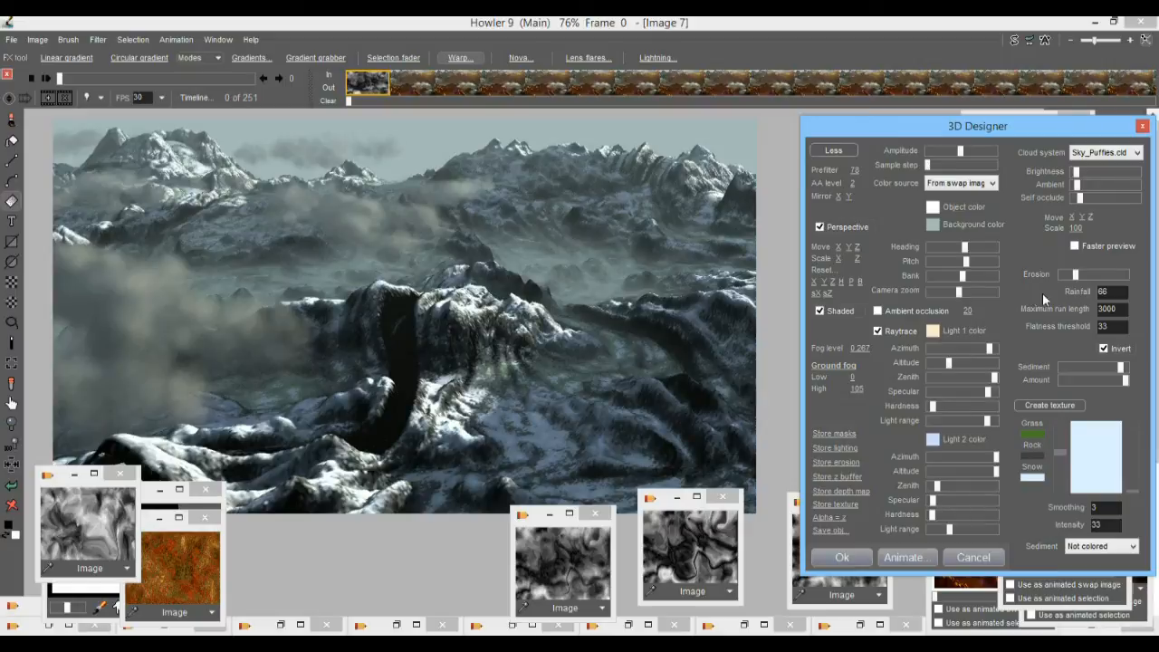
pyautogui.moveTo(971, 263)
pyautogui.mouseDown()
pyautogui.moveTo(982, 263)
pyautogui.moveTo(966, 263)
pyautogui.mouseUp()
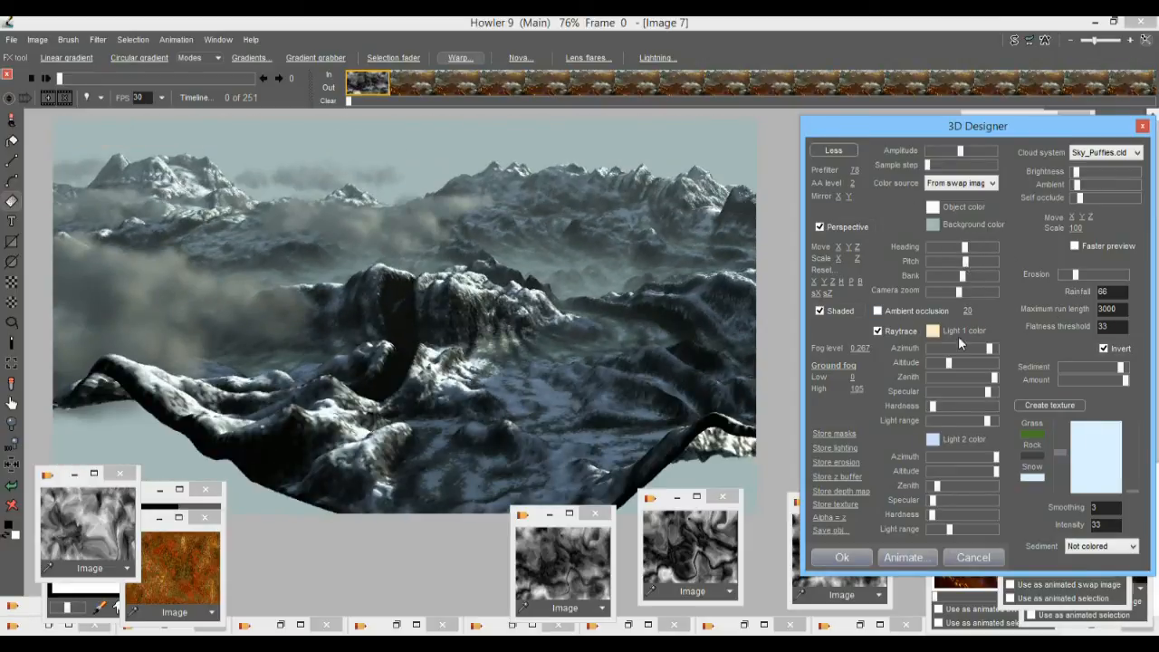
pyautogui.moveTo(966, 250); pyautogui.dragTo(959, 246)
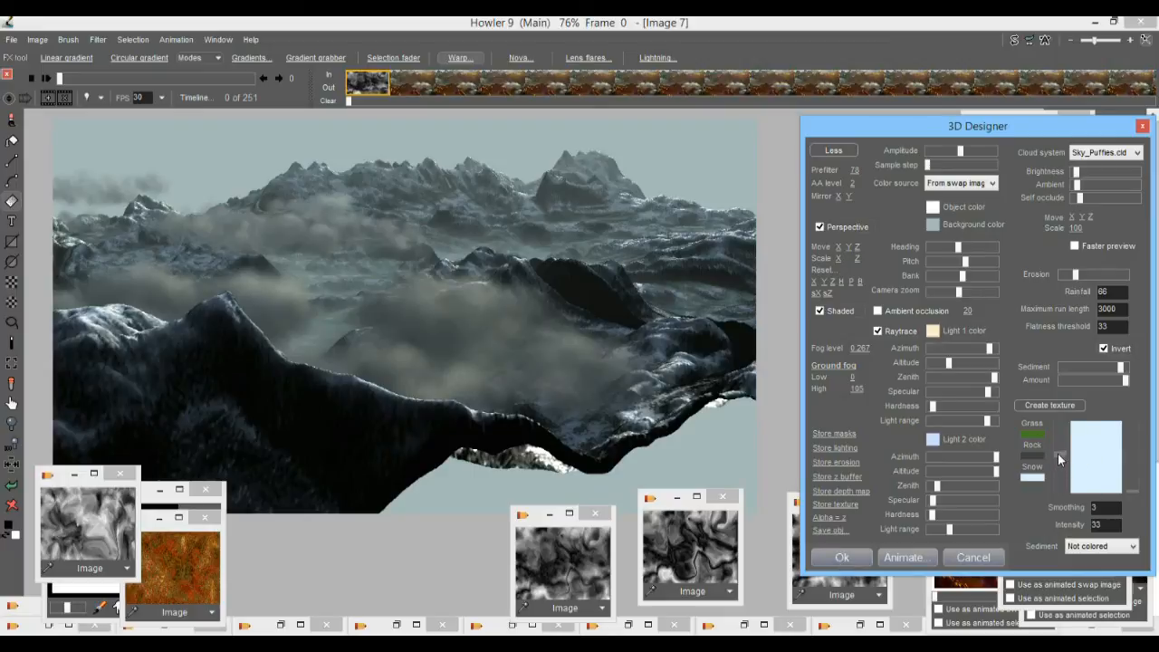
# Raise the texture's rock and snow balance very slightly and apply the 3D Designer render to the image.
pyautogui.moveTo(1058, 454); pyautogui.dragTo(1058, 451)
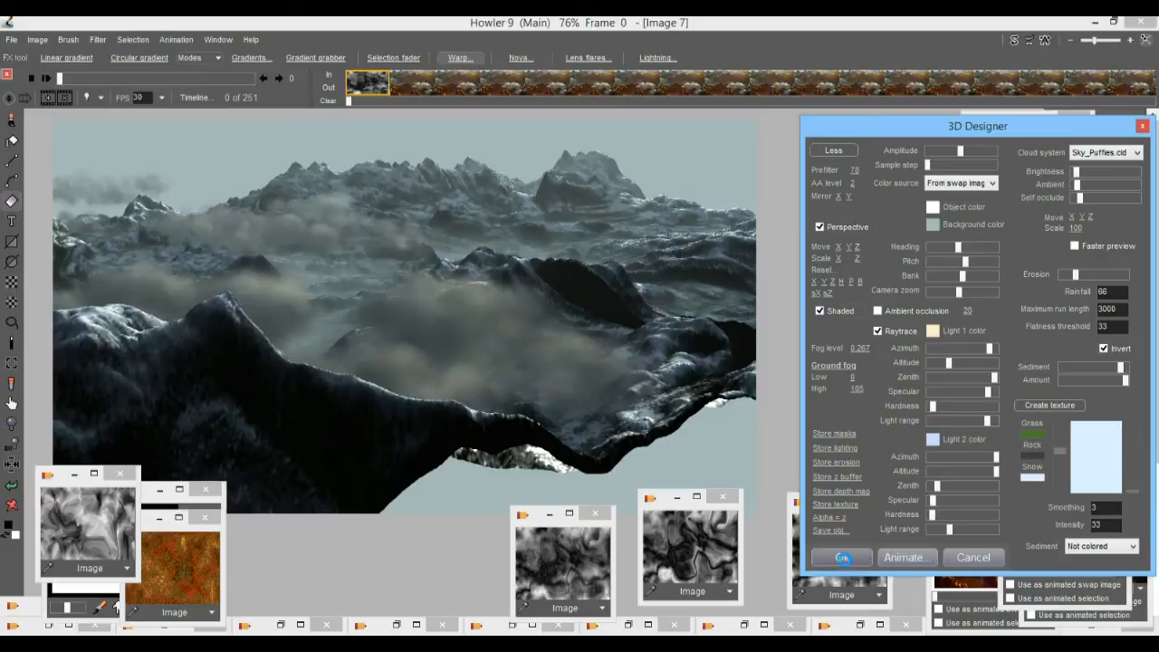
pyautogui.click(842, 559)
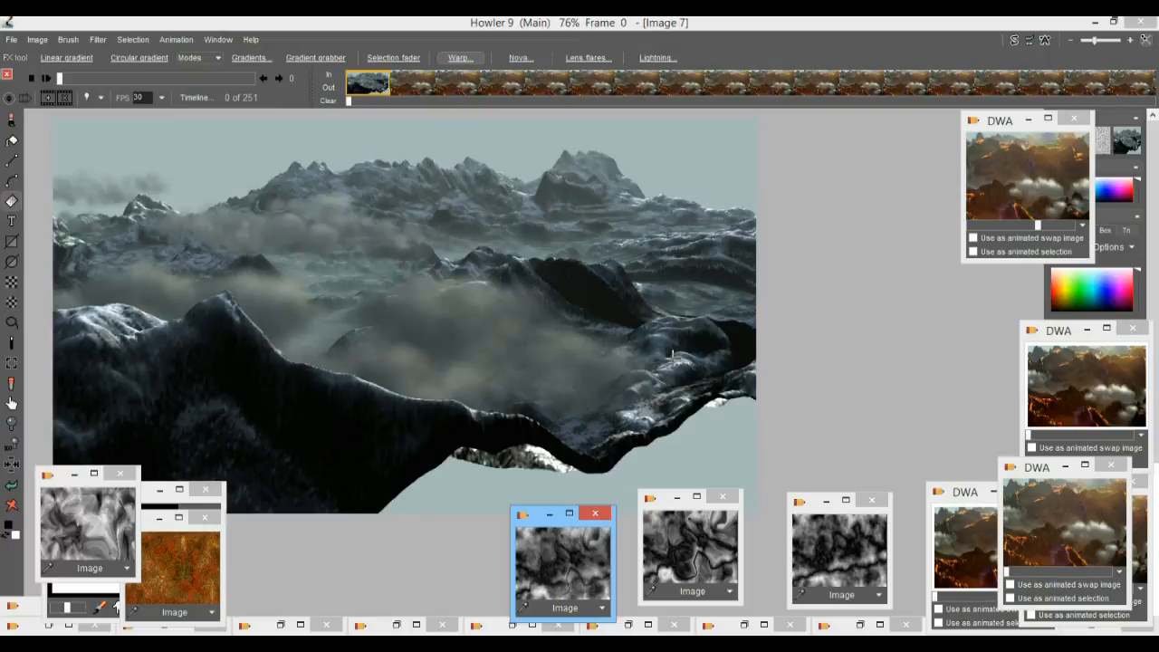
# Examine the rendered landscape up close, checking the distant peaks, central ridge, clouds and foreground slopes.
pyautogui.scroll(5, 445, 232)
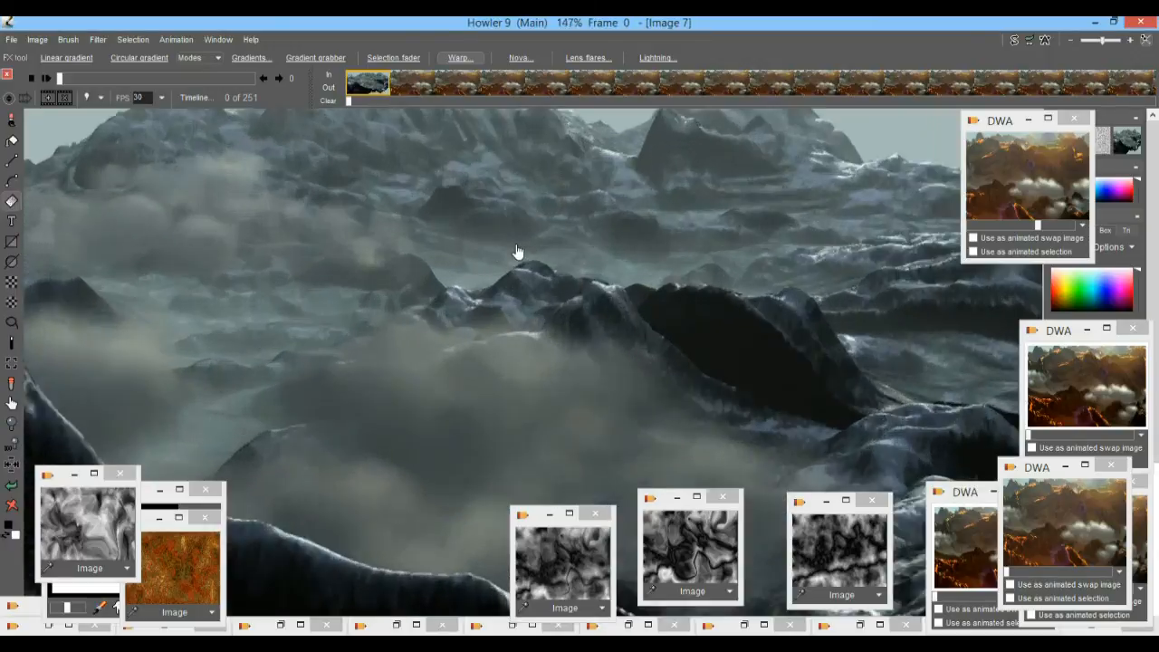
pyautogui.scroll(-4, 619, 295)
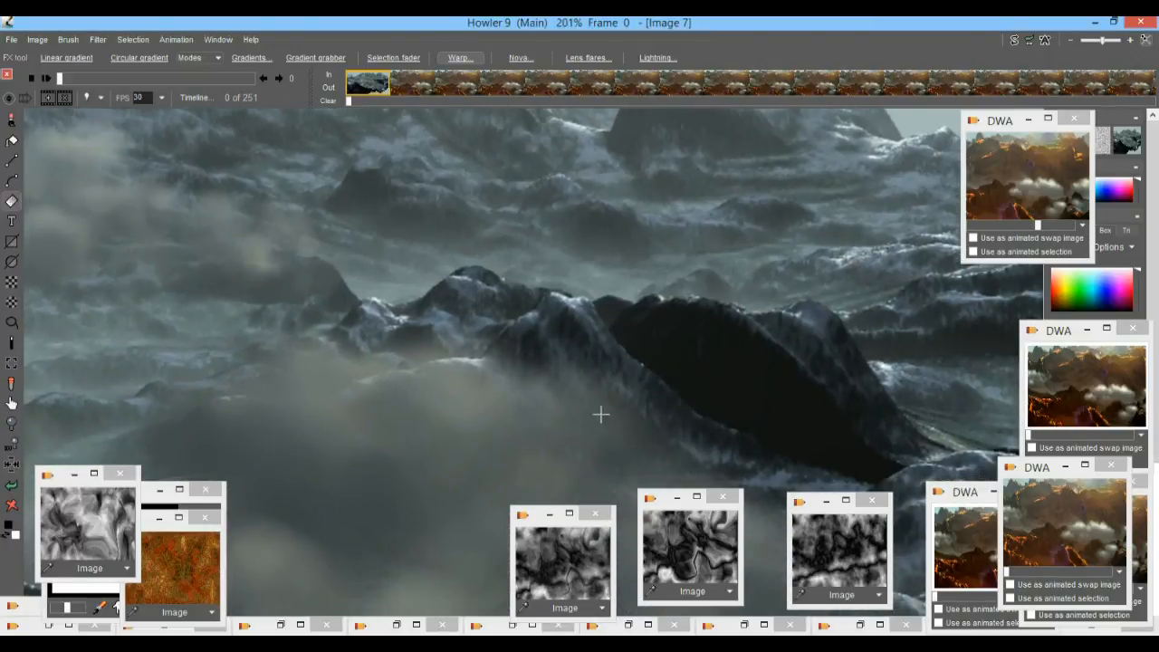
pyautogui.scroll(1, 610, 336)
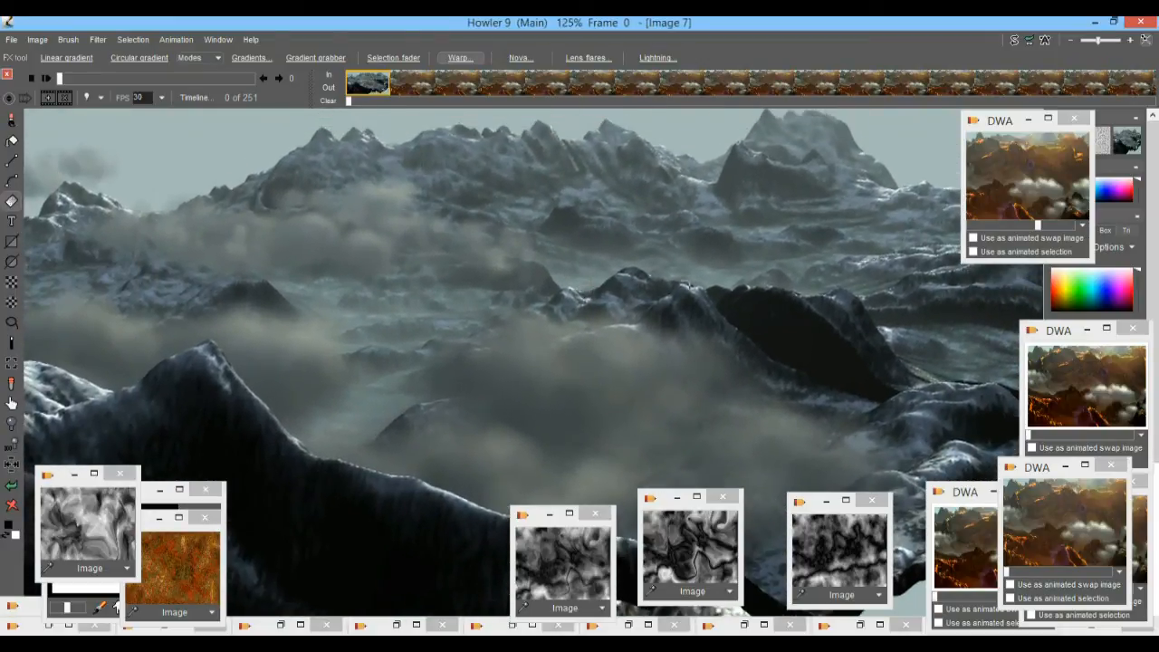
pyautogui.scroll(-1, 645, 298)
pyautogui.scroll(5, 646, 298)
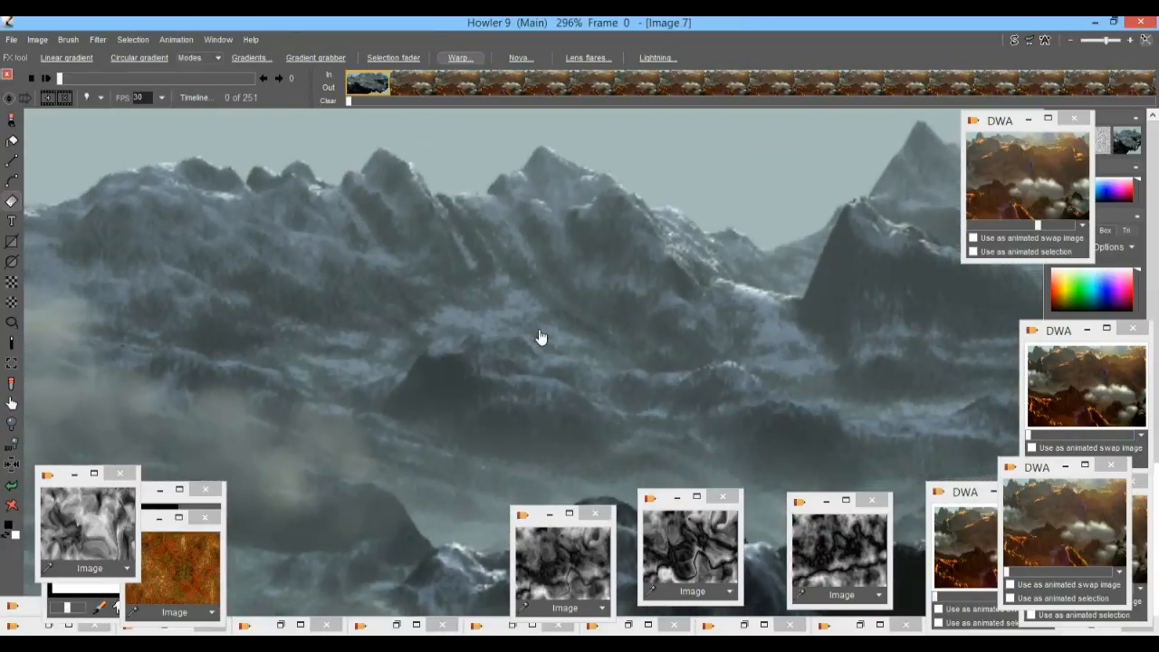
pyautogui.scroll(-4, 539, 337)
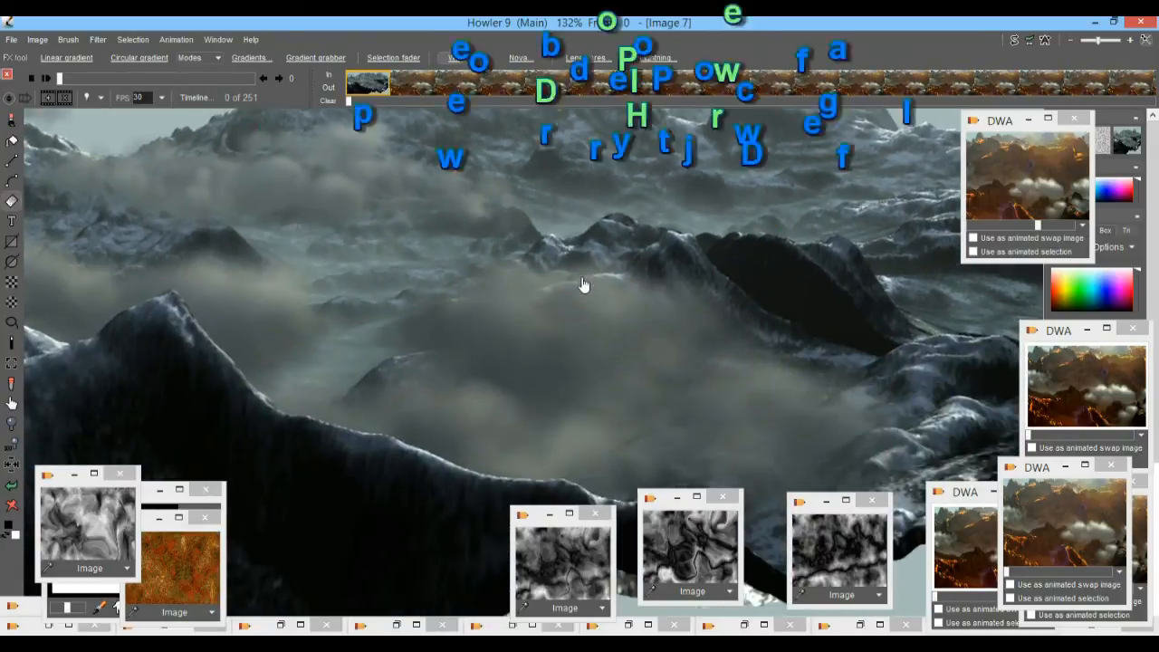
pyautogui.moveTo(583, 284); pyautogui.dragTo(564, 383)
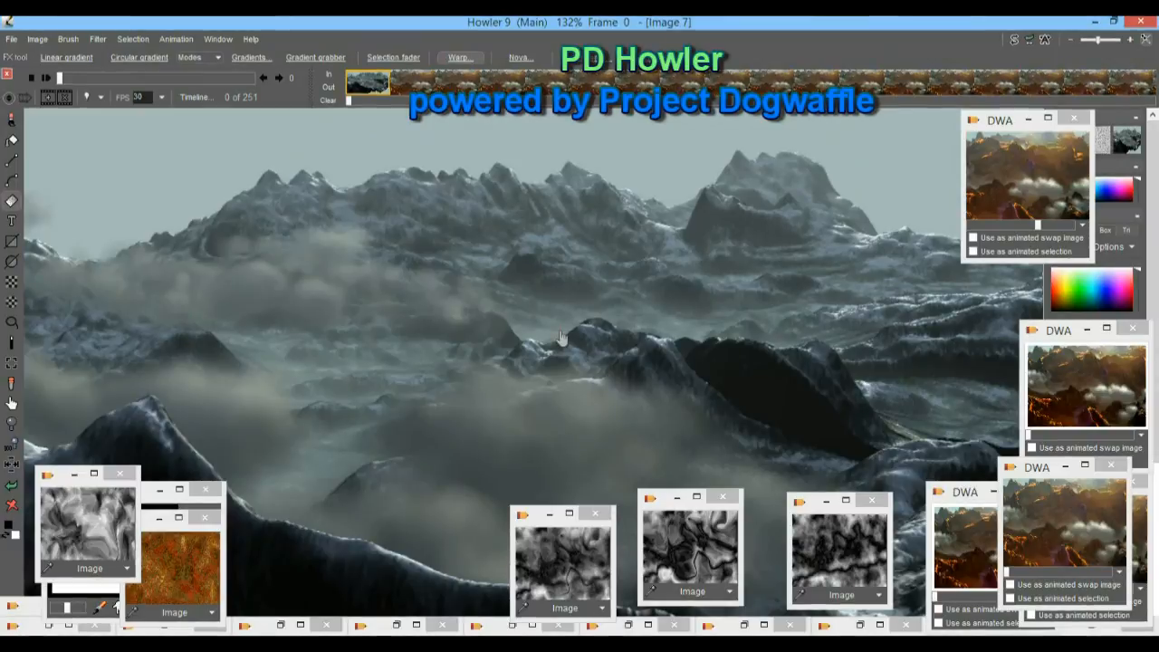